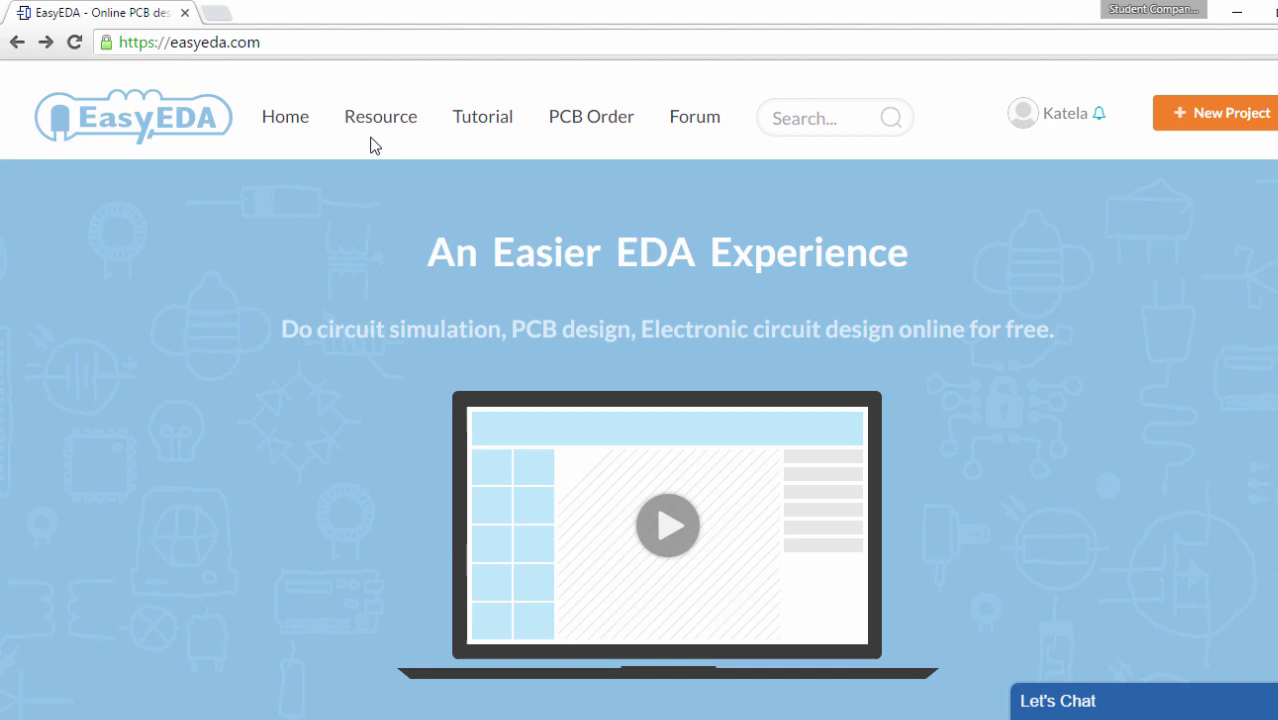
# Step: Browse the EasyEDA page, then launch a New Project in the online editor from the account menu
pyautogui.scroll(-5, 520, 246)
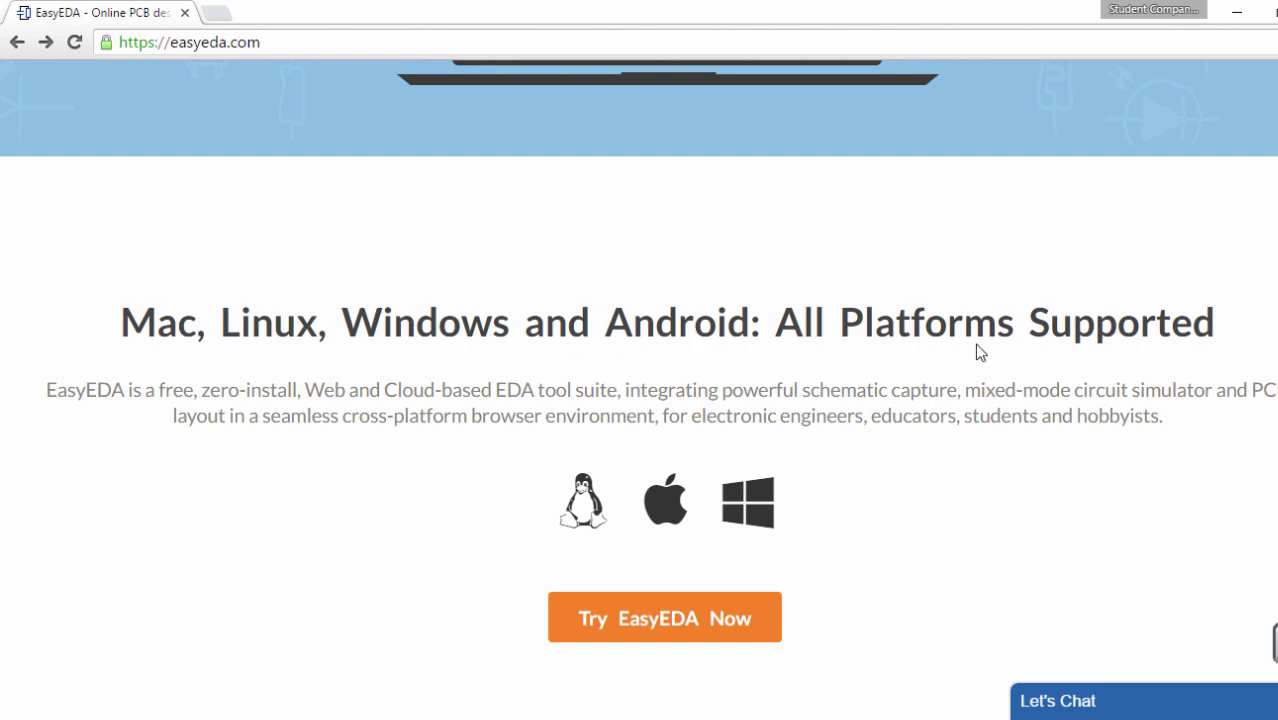
pyautogui.scroll(-1, 772, 385)
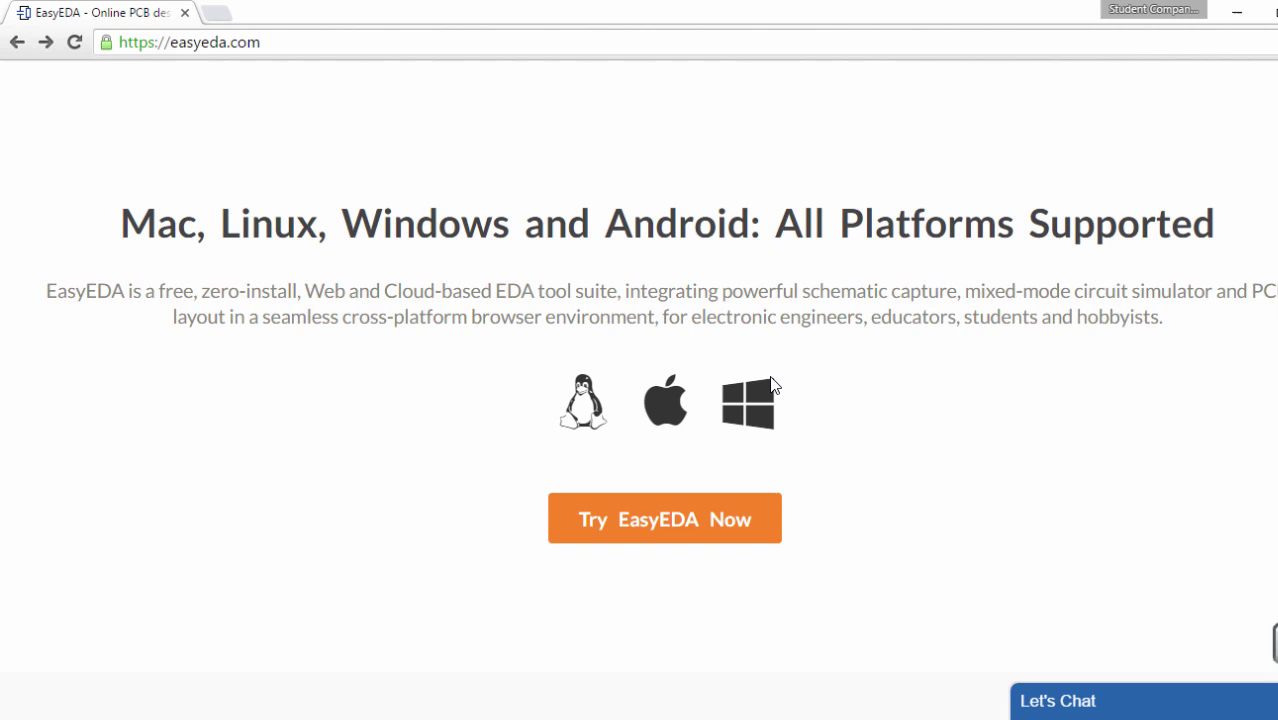
pyautogui.scroll(10, 760, 395)
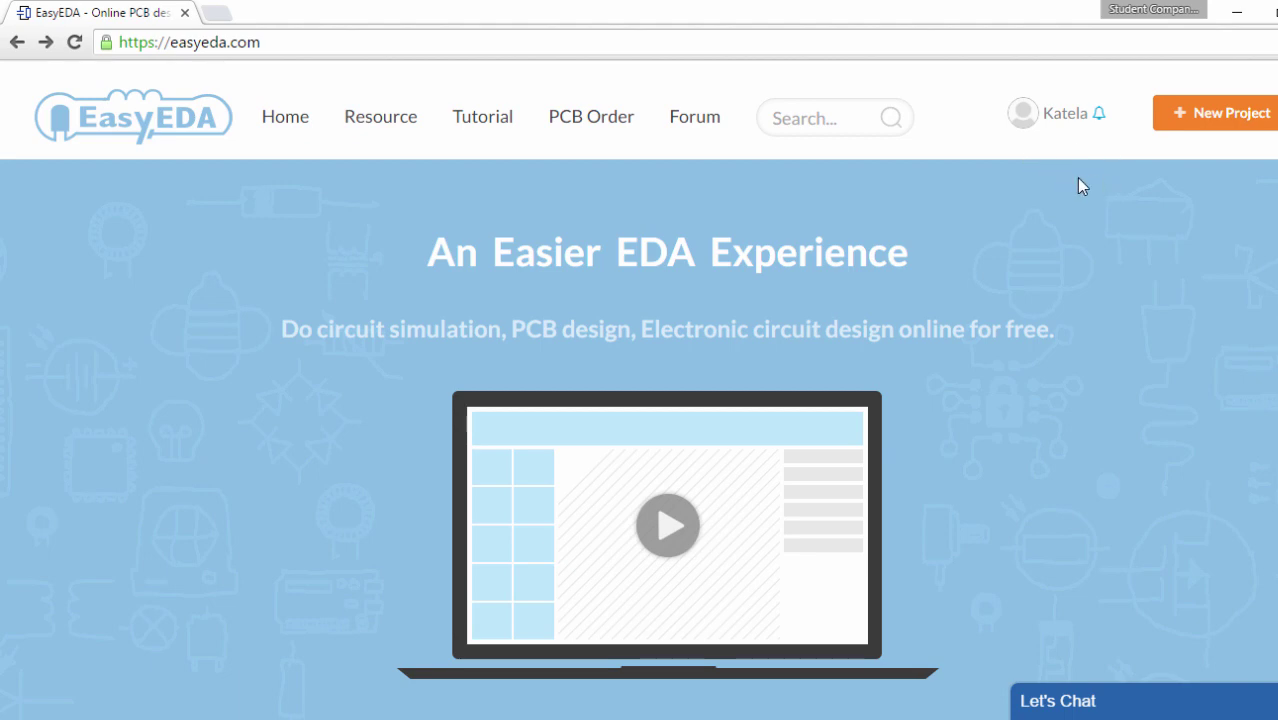
pyautogui.scroll(-15, 1078, 180)
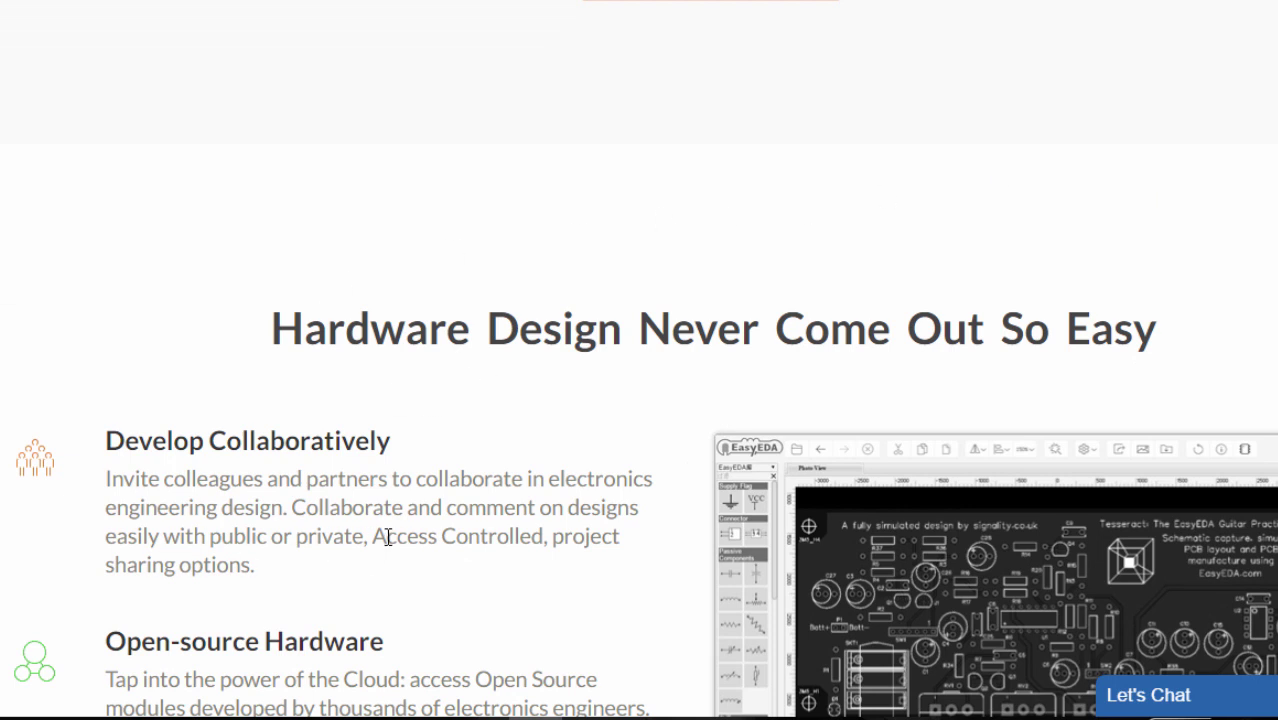
pyautogui.scroll(-2, 428, 428)
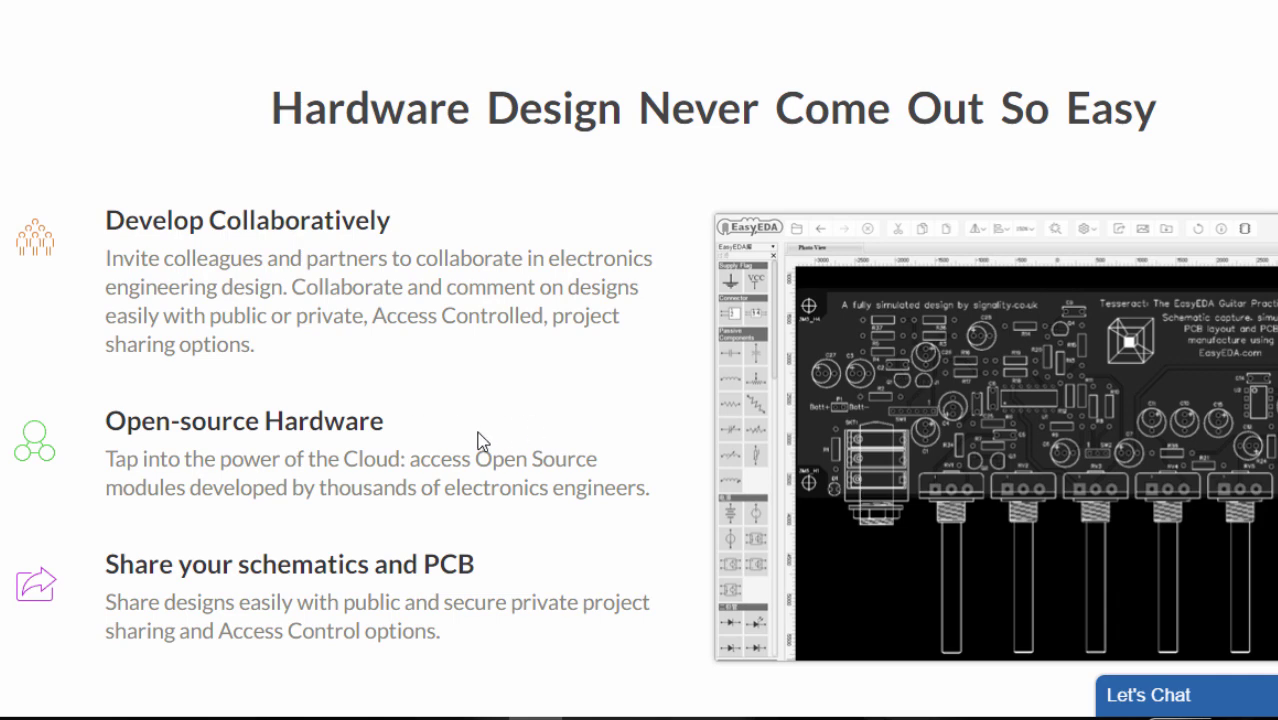
pyautogui.scroll(-15, 1010, 470)
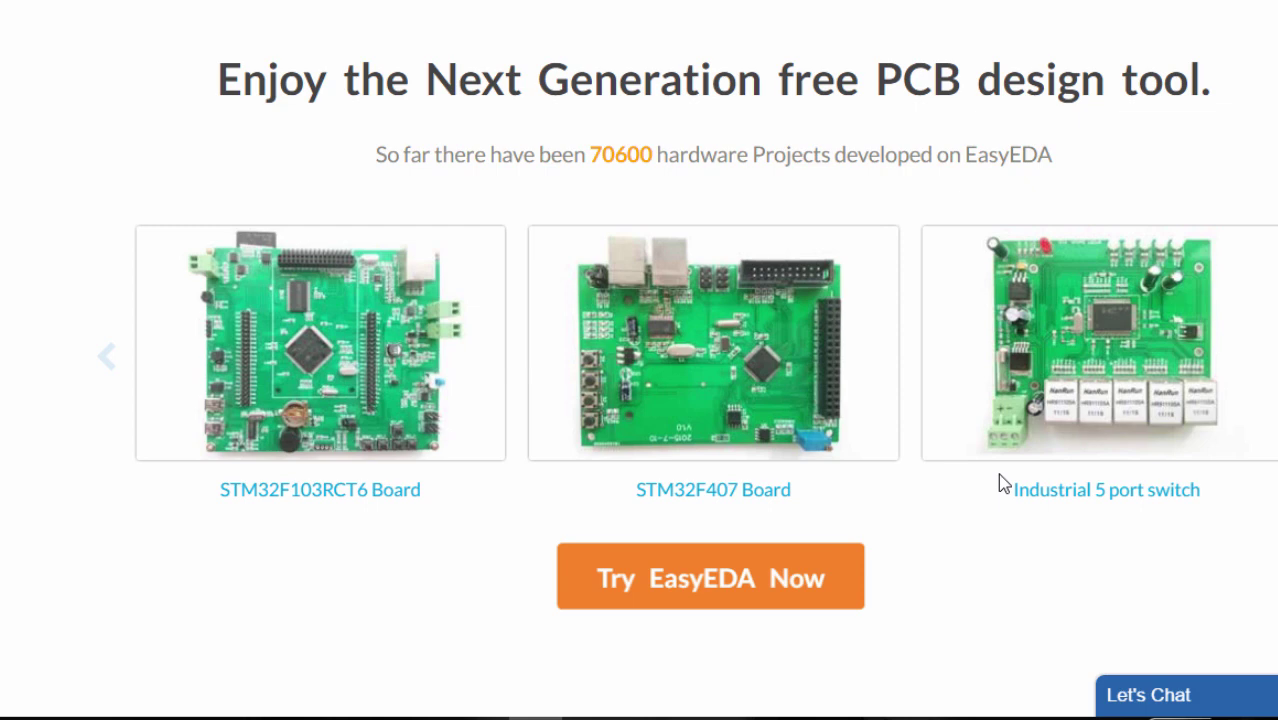
pyautogui.scroll(-5, 1000, 478)
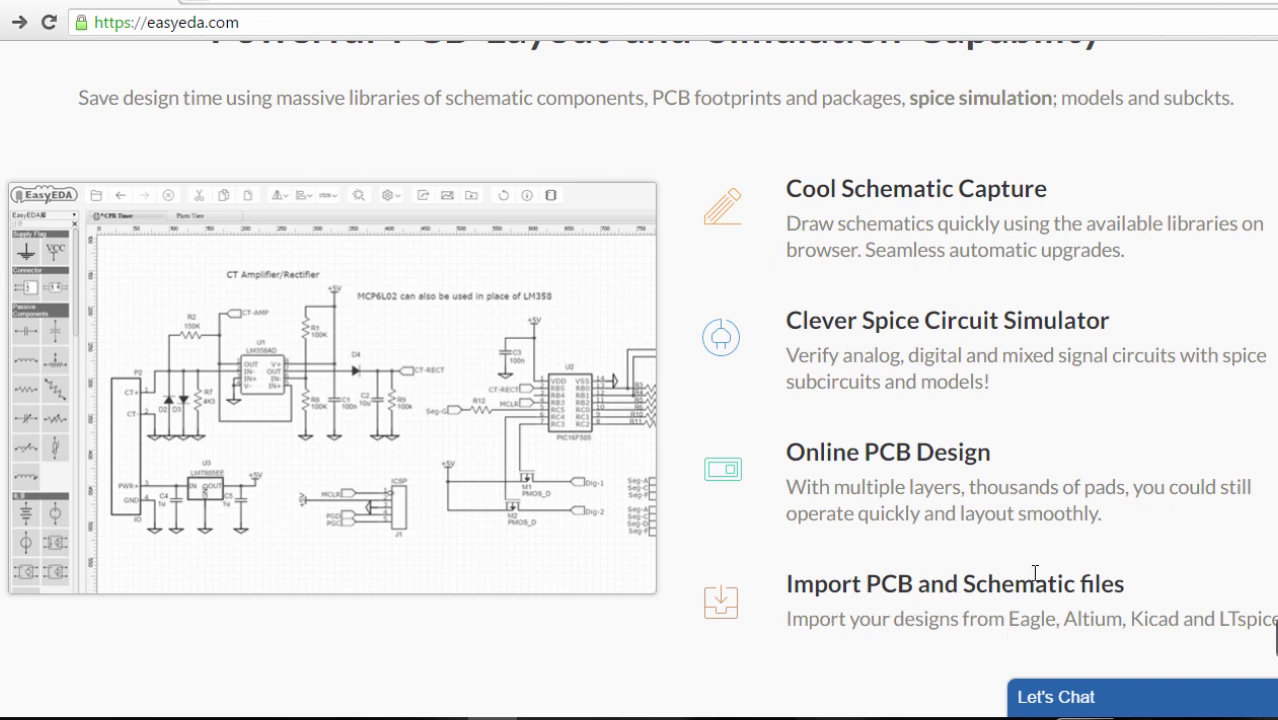
pyautogui.scroll(-1, 860, 555)
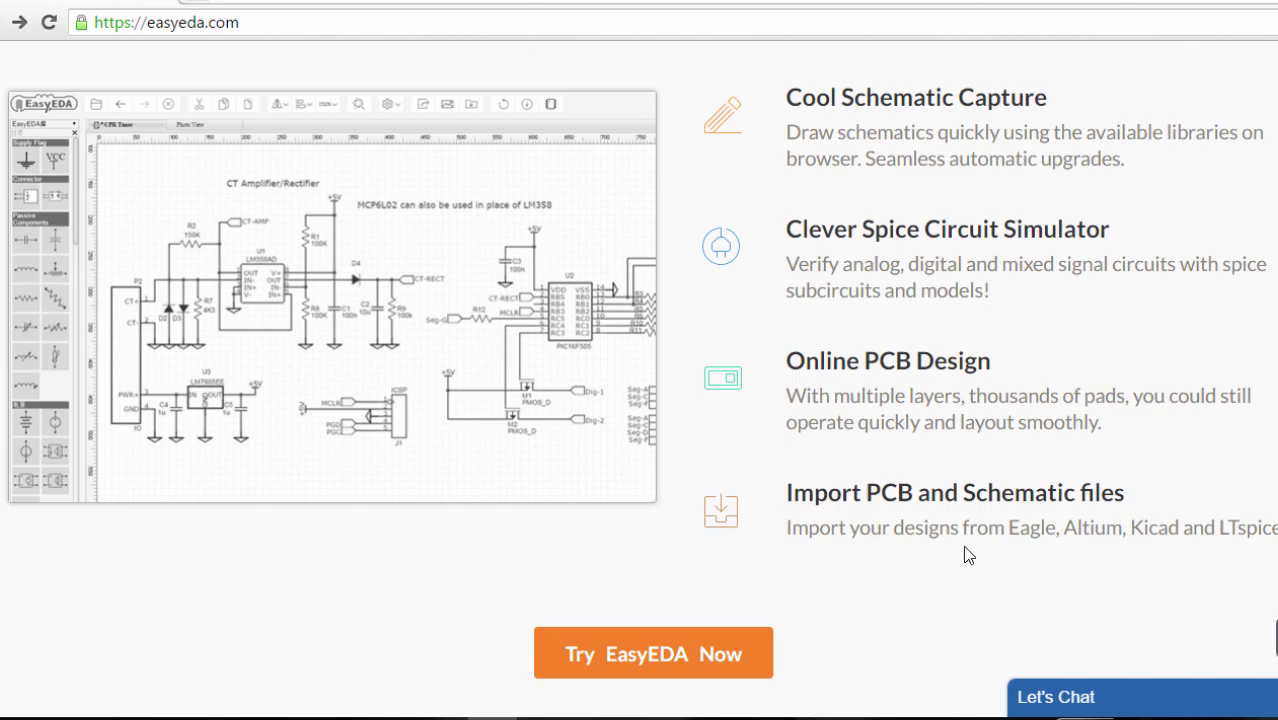
pyautogui.scroll(12, 950, 540)
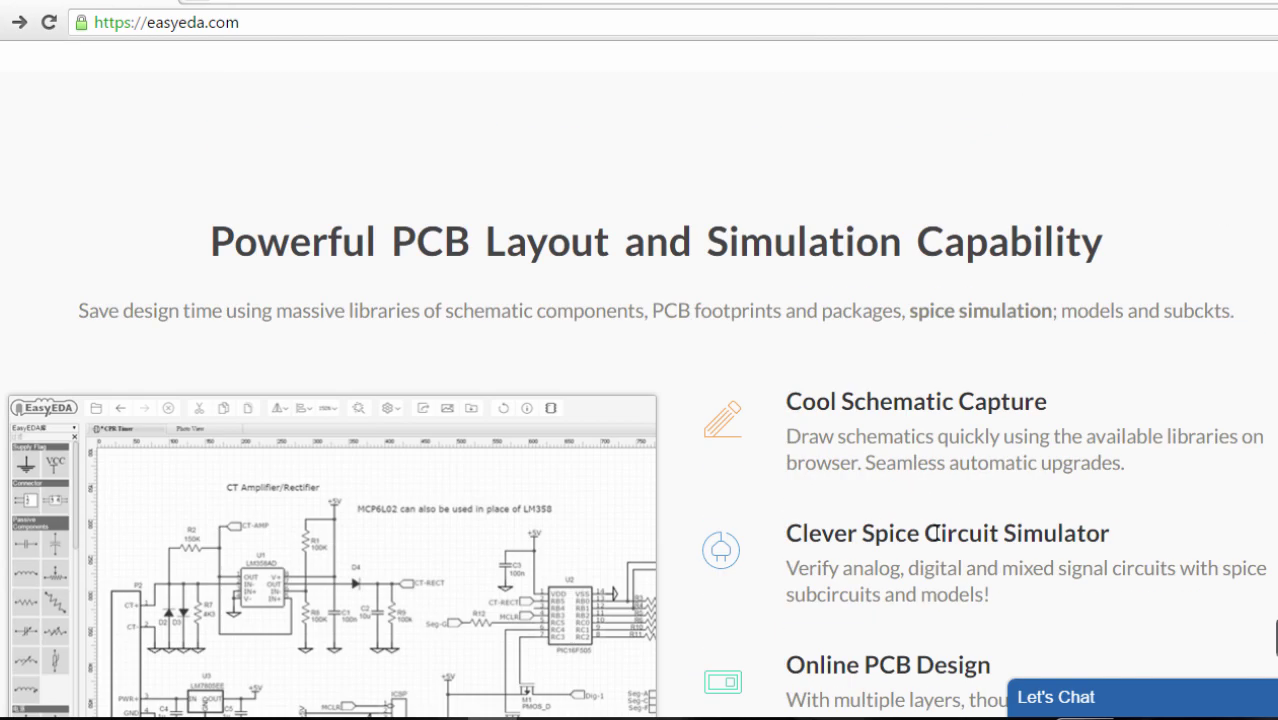
pyautogui.scroll(2, 929, 532)
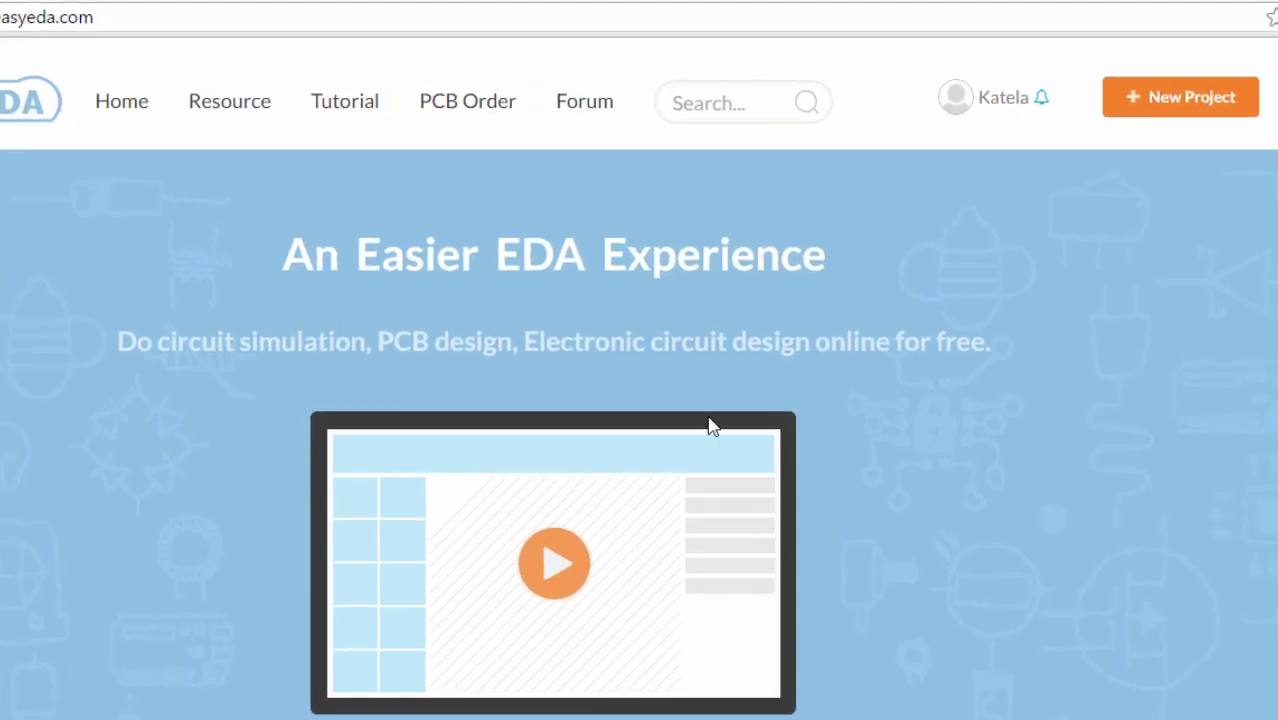
pyautogui.click(933, 112)
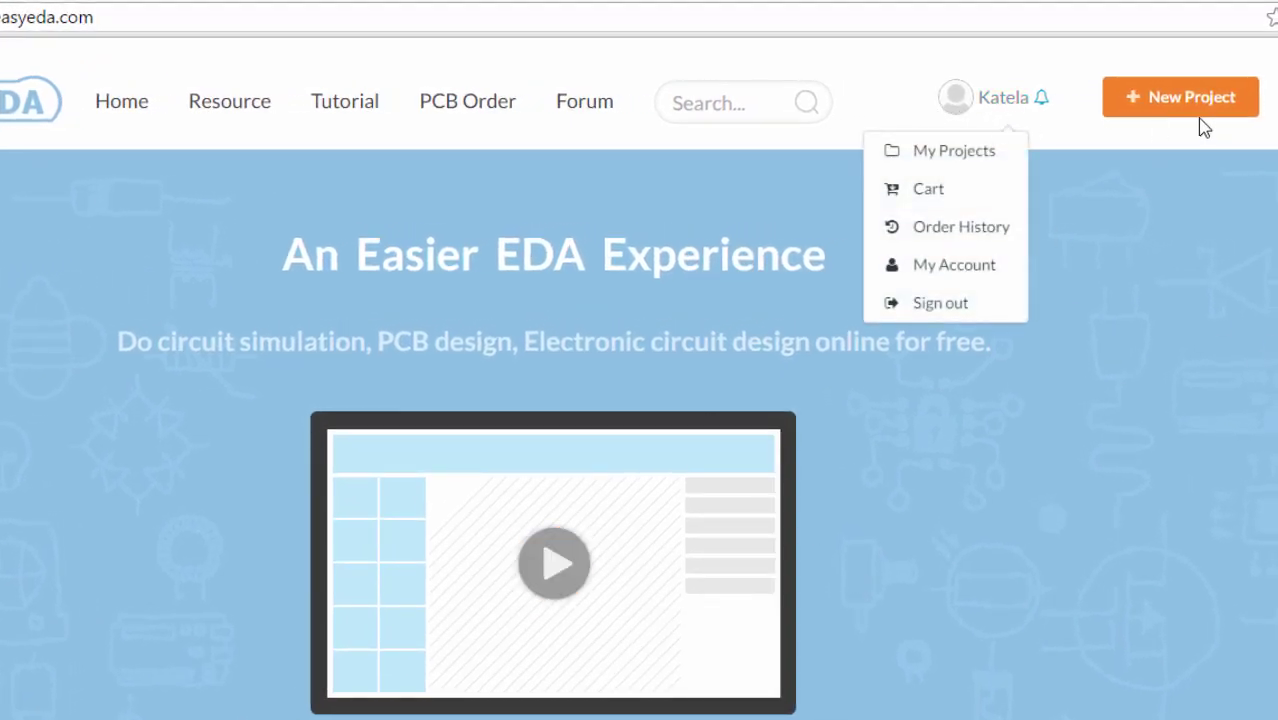
pyautogui.click(1198, 108)
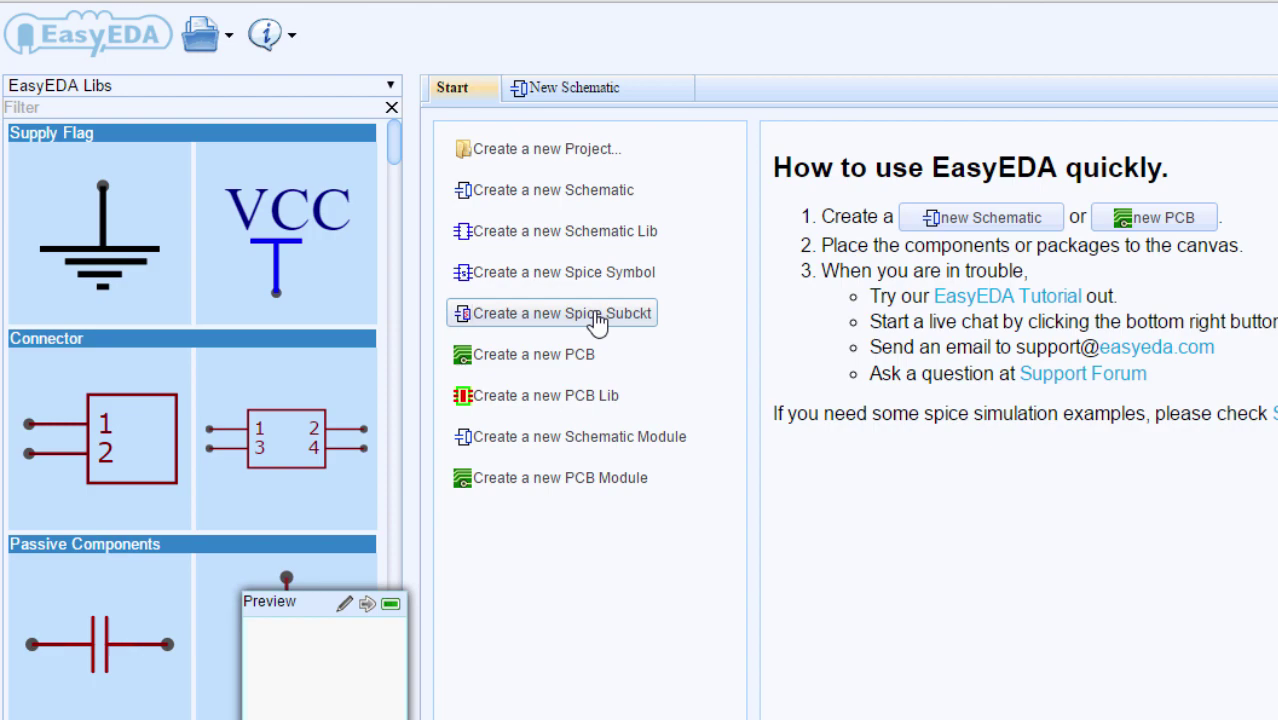
# Step: Create a new schematic and choose the GND Ground(1) symbol after previewing Ground(2) and Earth
pyautogui.click(588, 190)
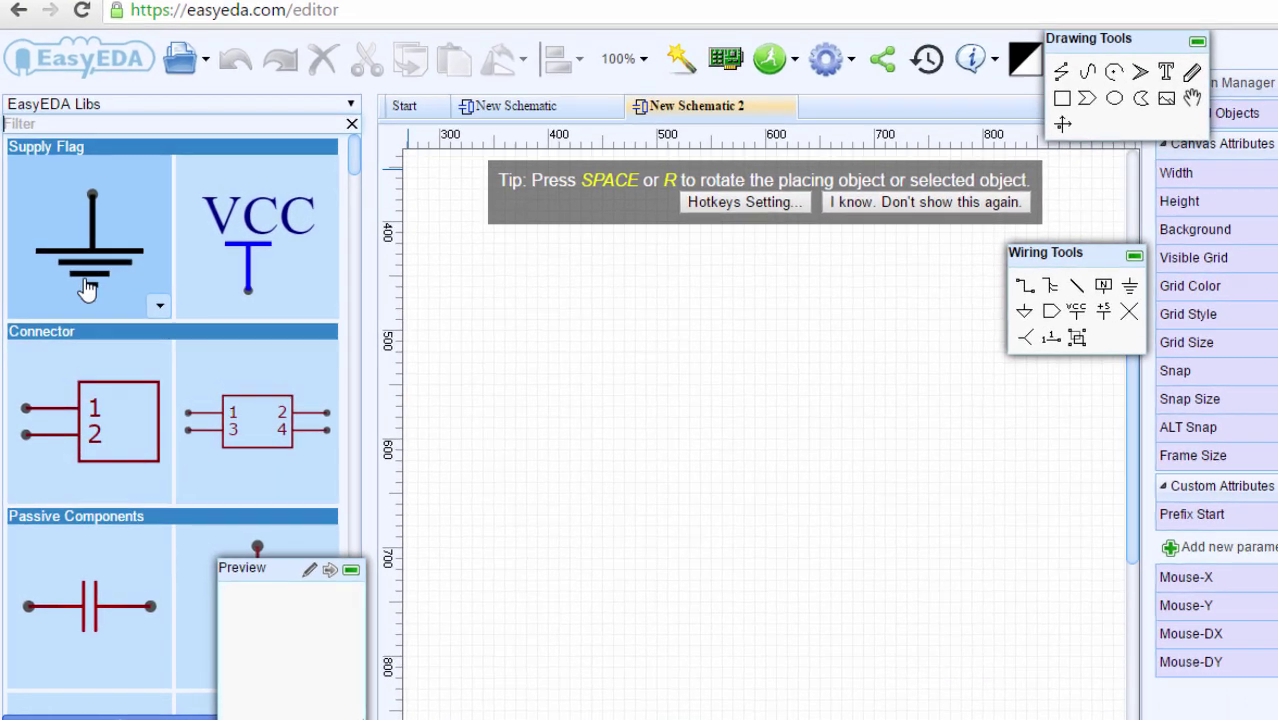
pyautogui.click(161, 307)
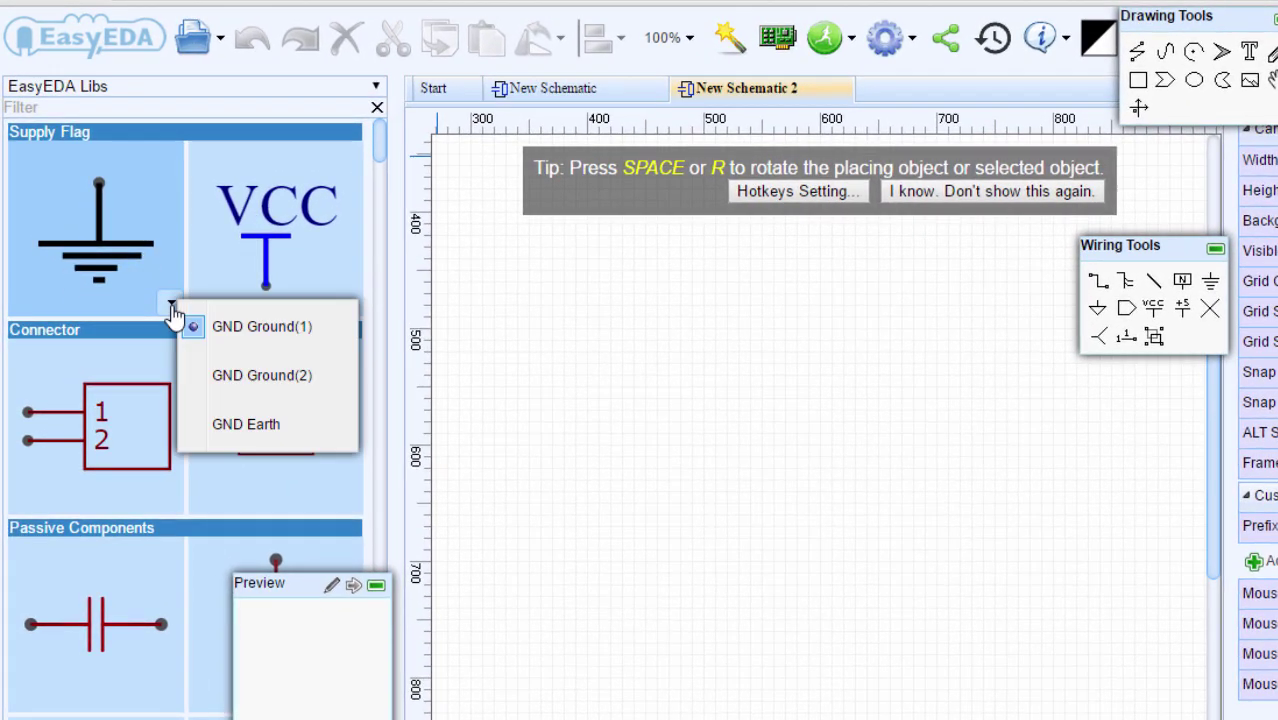
pyautogui.click(251, 330)
pyautogui.click(171, 300)
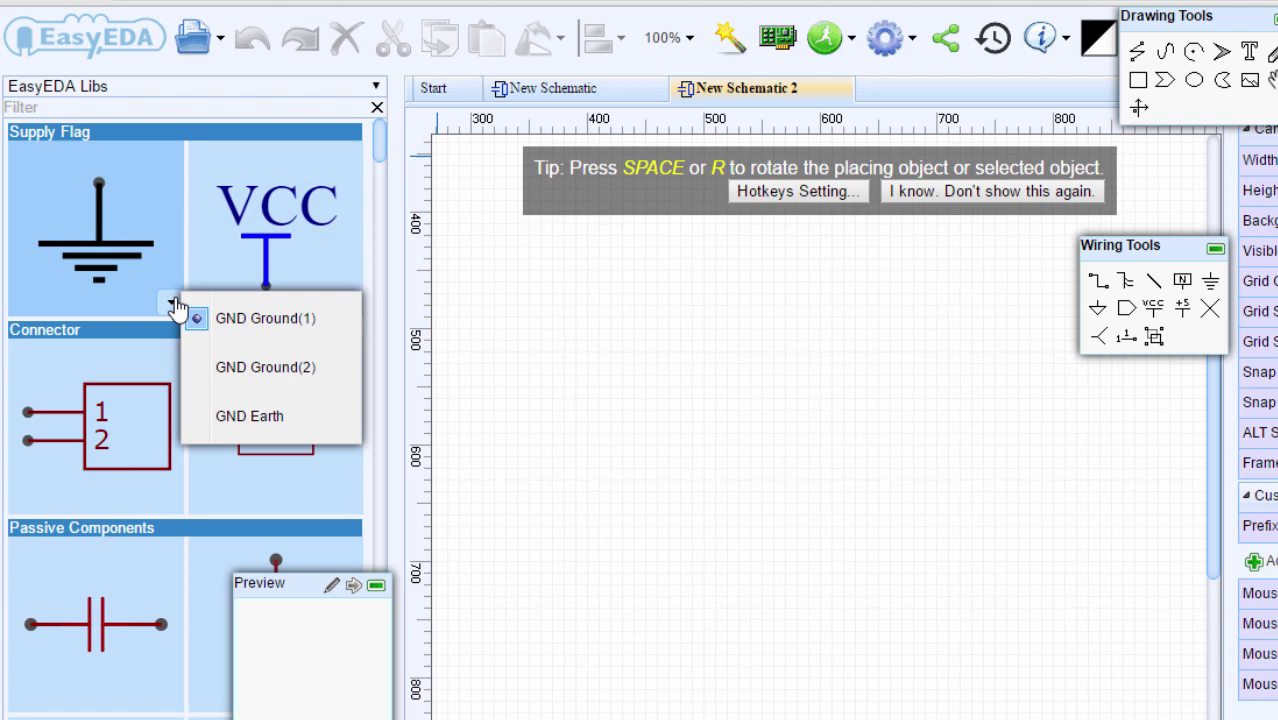
pyautogui.click(280, 370)
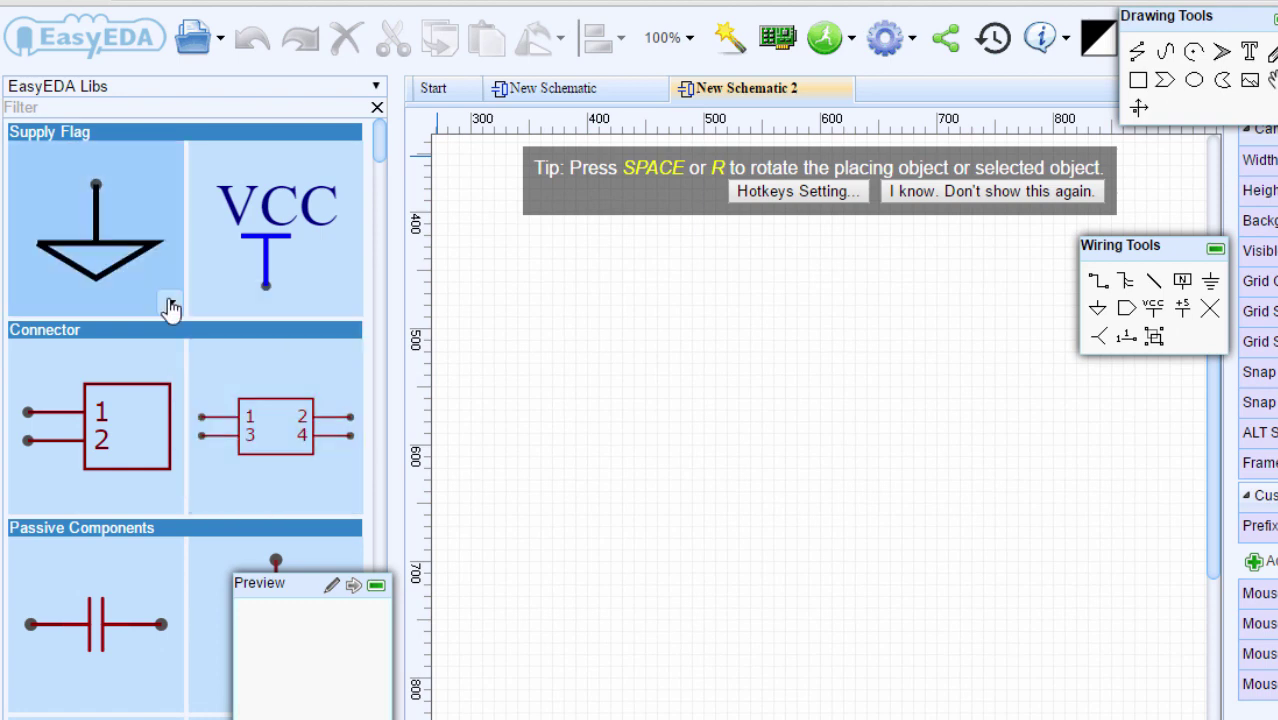
pyautogui.click(171, 303)
pyautogui.click(222, 437)
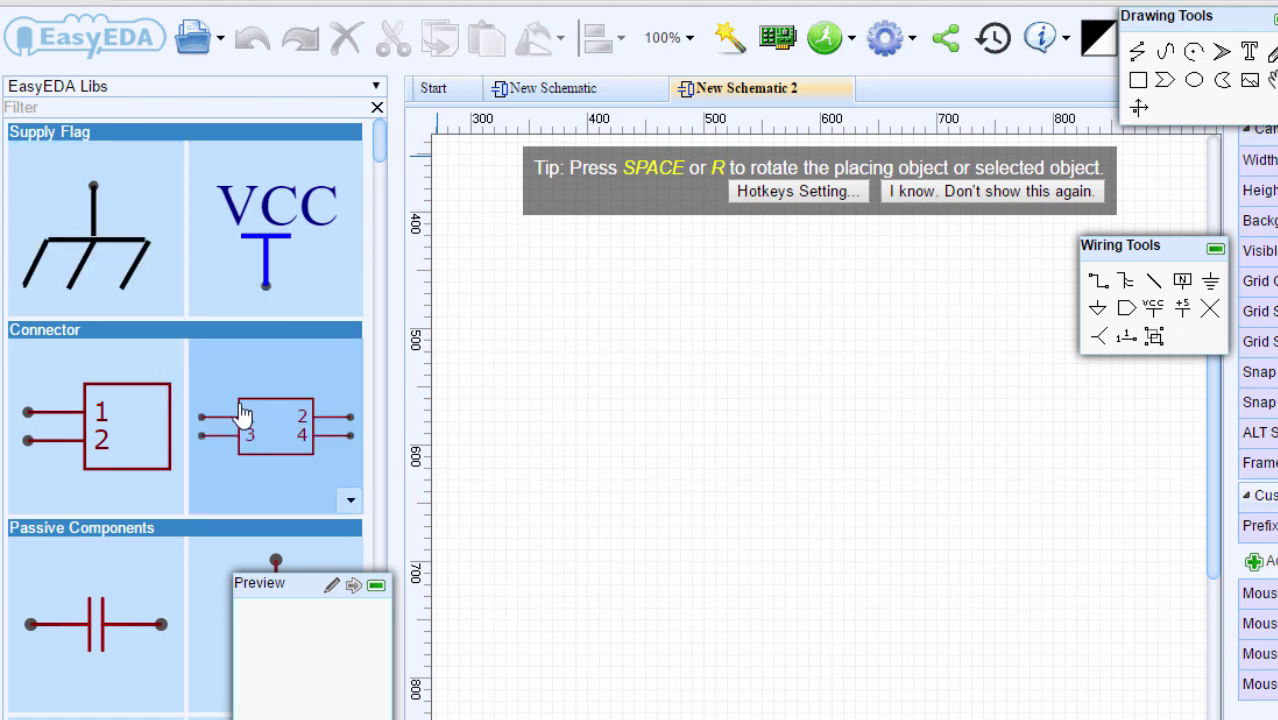
pyautogui.click(171, 302)
pyautogui.click(280, 330)
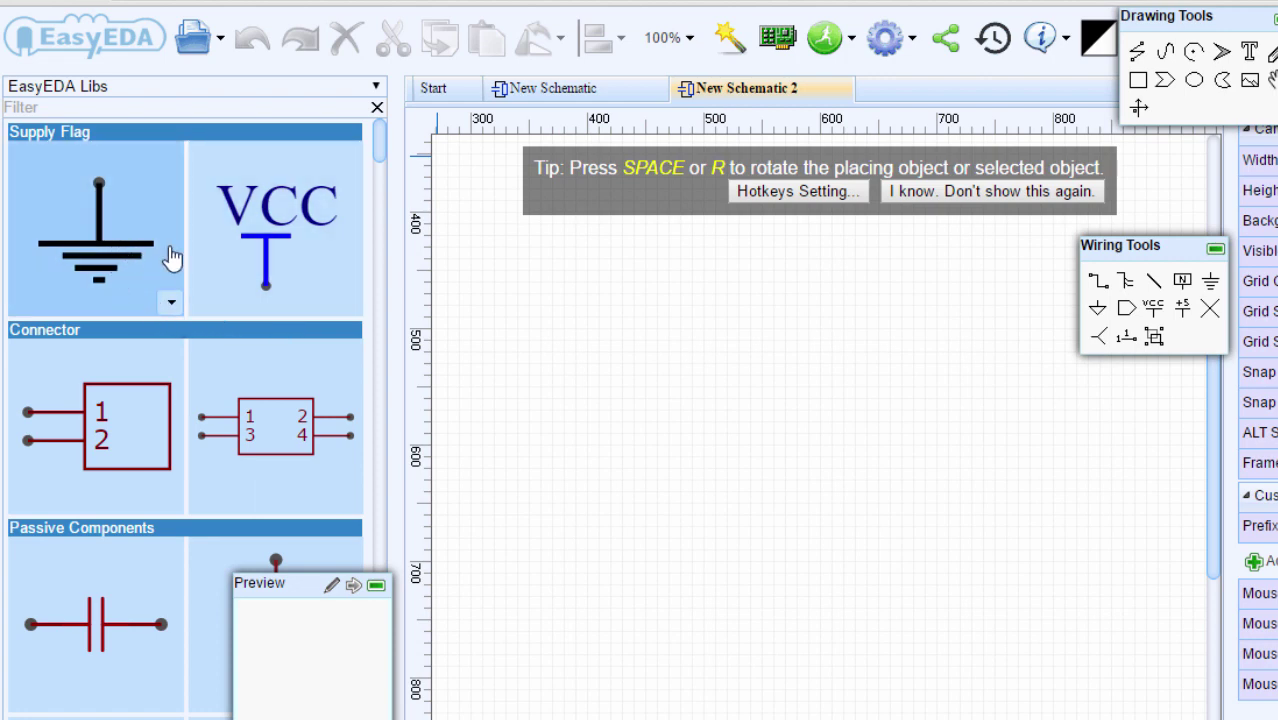
# Step: Place three ground symbols side by side on the canvas
pyautogui.click(691, 392)
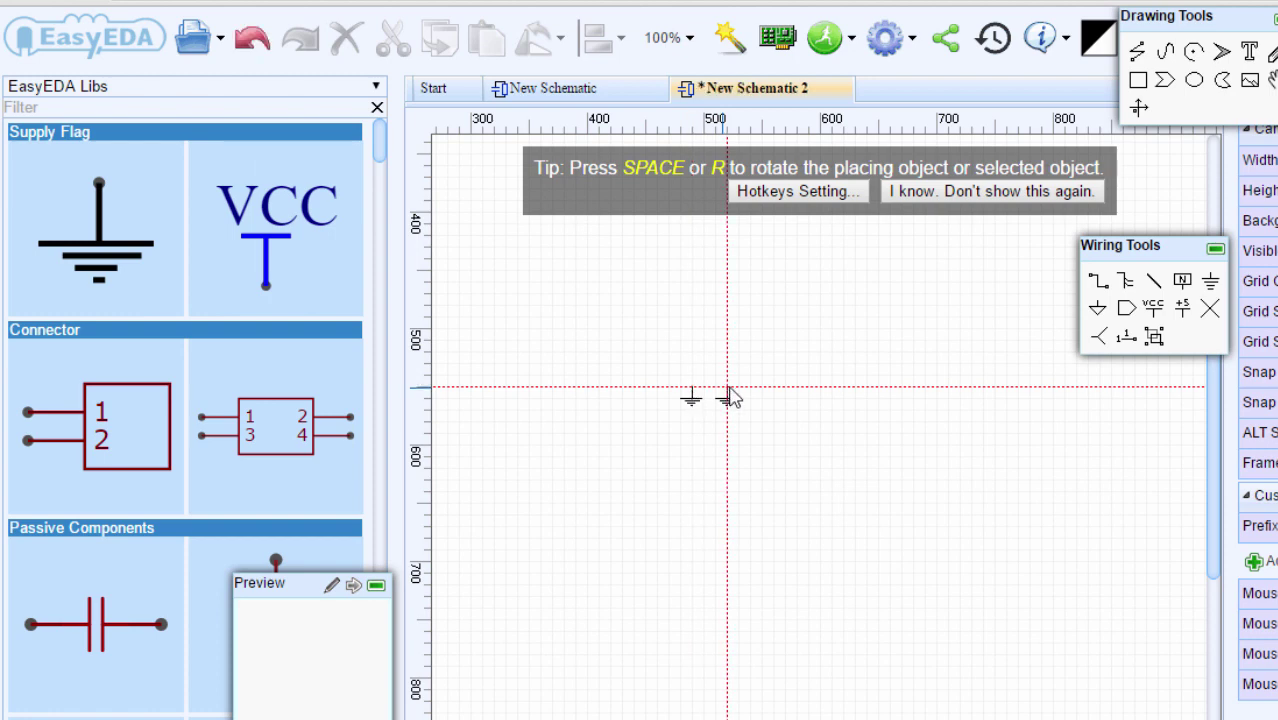
pyautogui.click(750, 402)
pyautogui.click(796, 392)
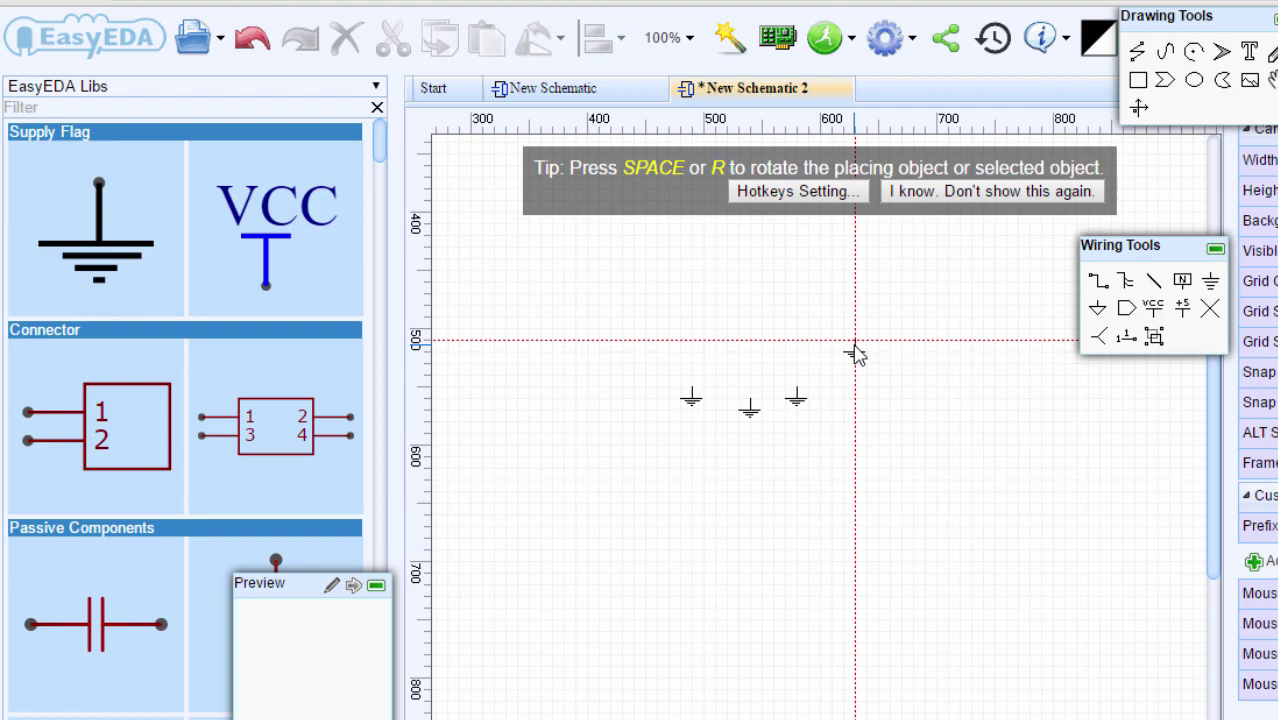
# Step: Stop ground placement, filter the library for 7805 and list the 78XX regulator variants
pyautogui.press('Escape')
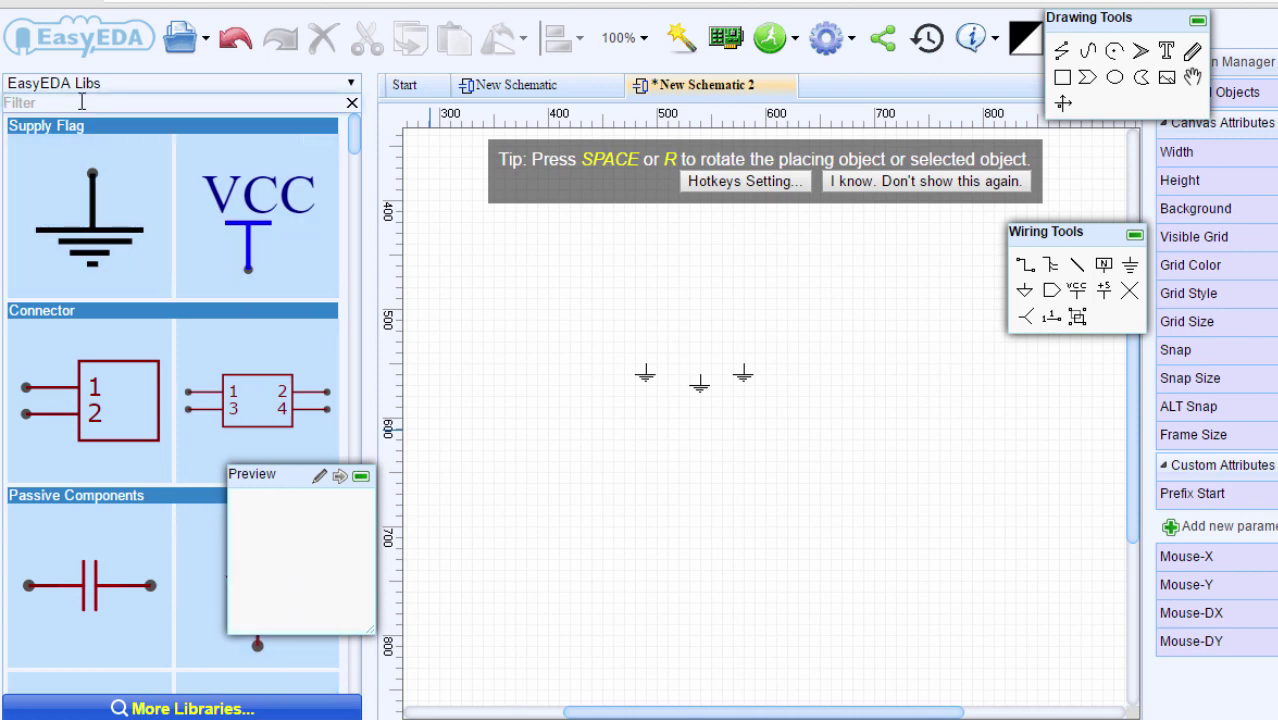
pyautogui.write('805')
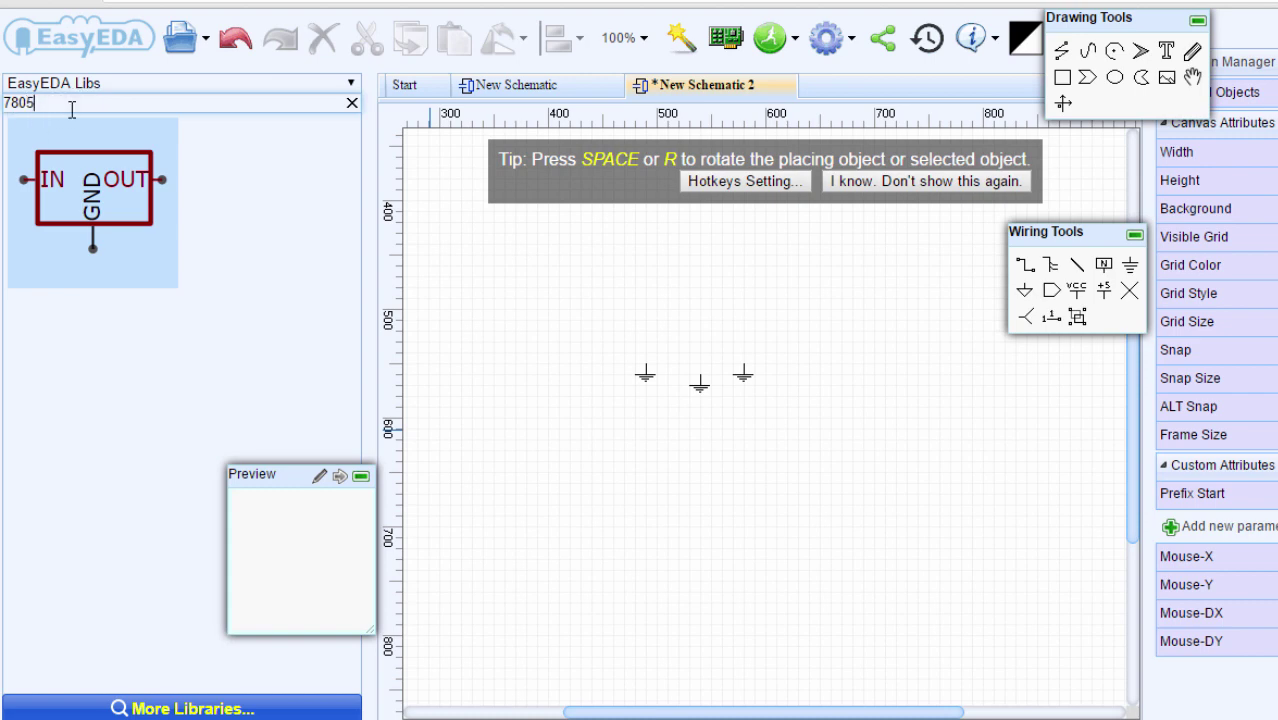
pyautogui.click(168, 281)
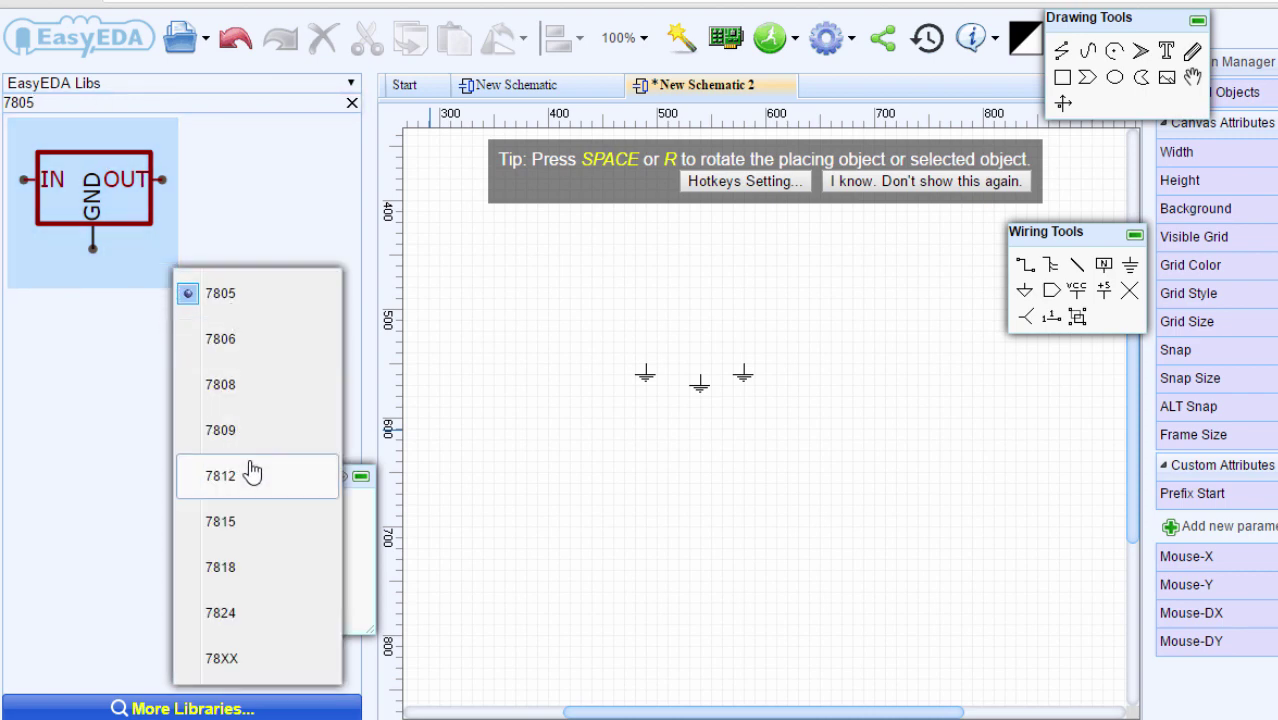
# Step: In the online component library, browse SeeedStudio's Diode and then LED components
pyautogui.click(187, 709)
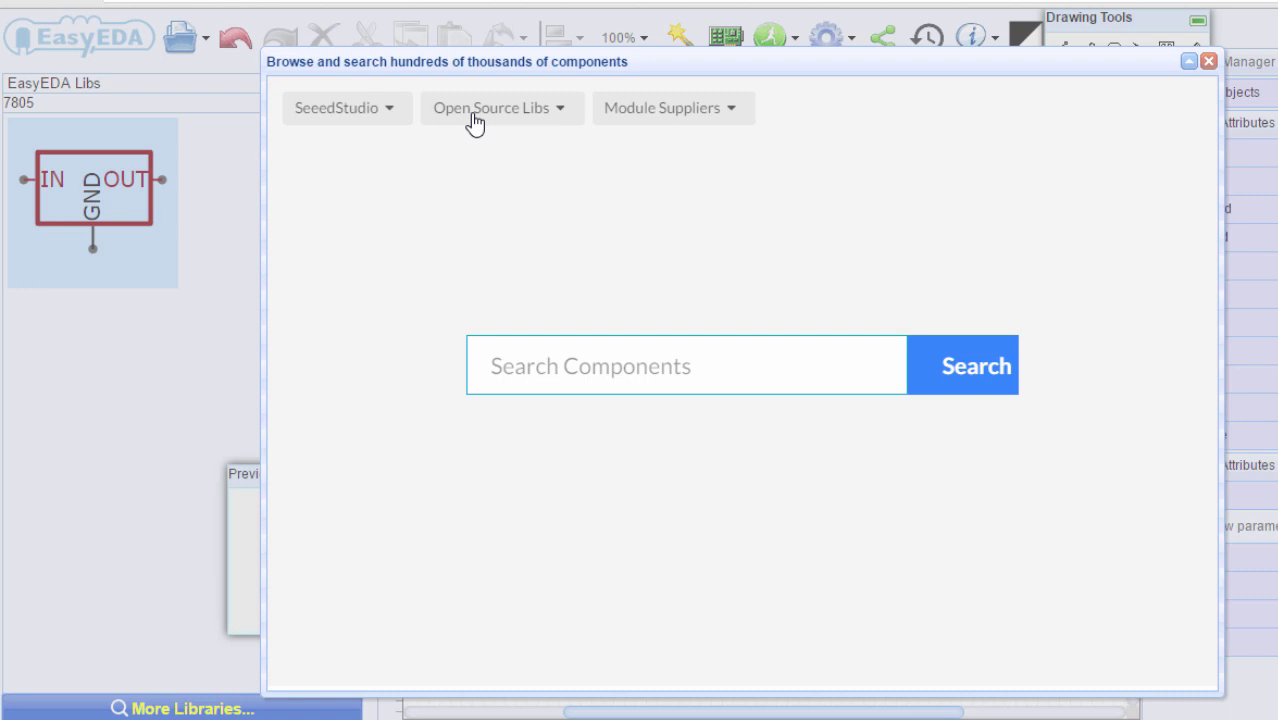
pyautogui.moveTo(335, 110)
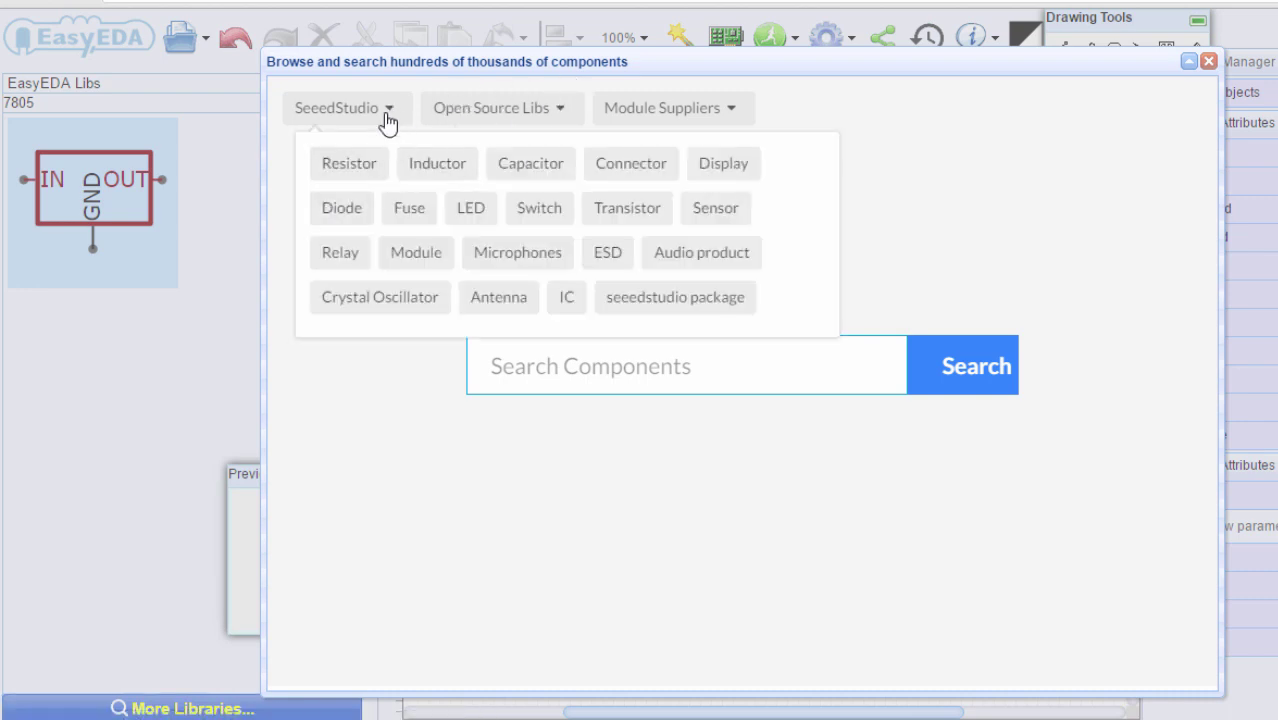
pyautogui.click(345, 207)
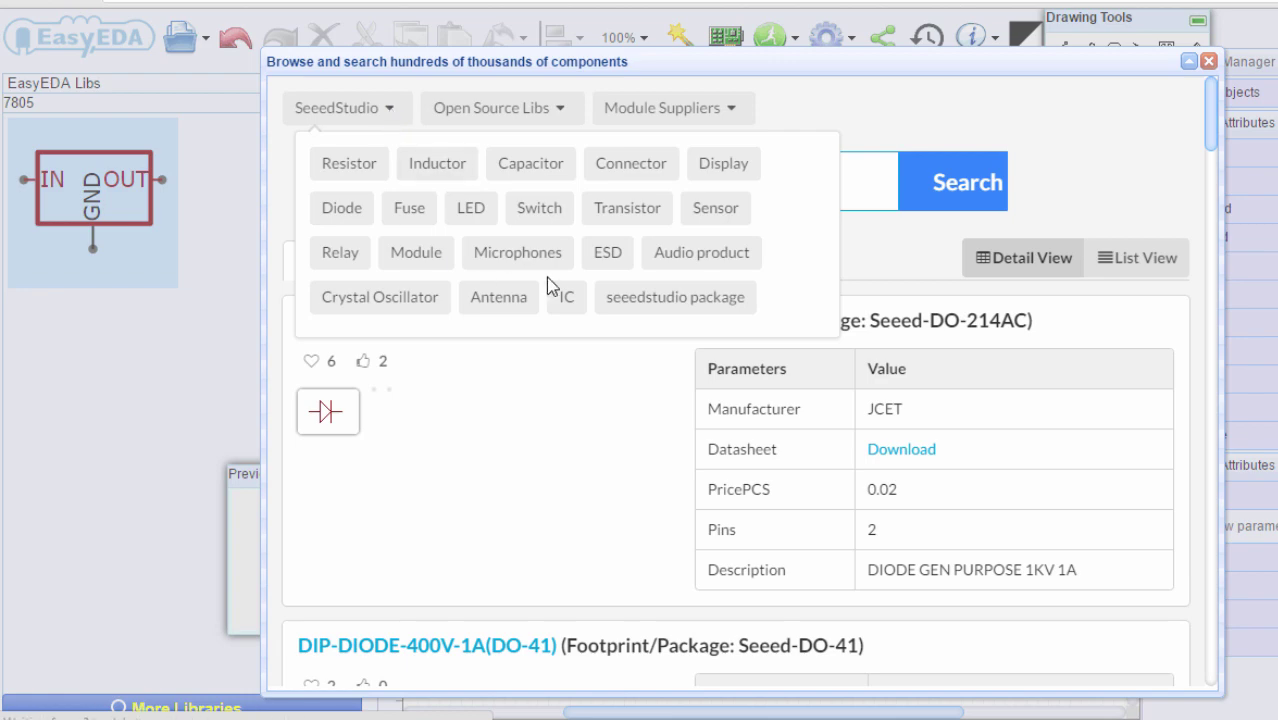
pyautogui.click(473, 210)
pyautogui.scroll(-5, 608, 406)
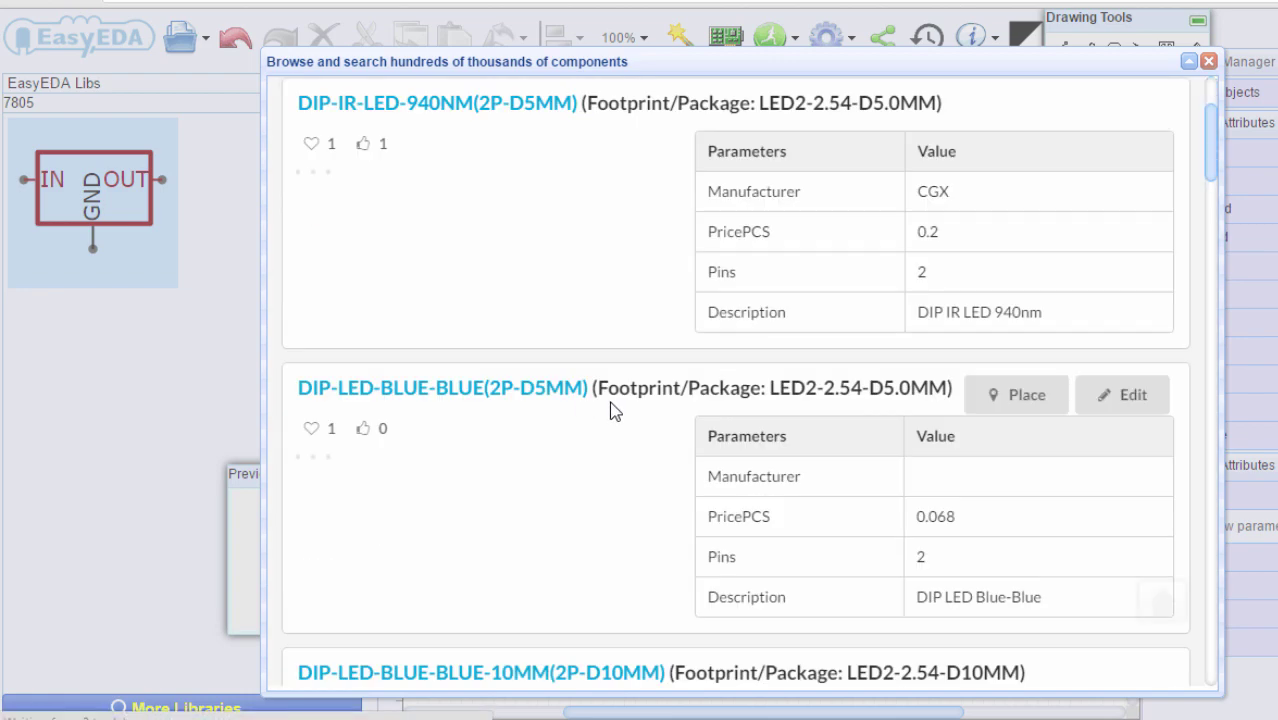
pyautogui.scroll(5, 580, 300)
# Step: Look through the Open Source Libs and Module Suppliers library lists
pyautogui.click(566, 108)
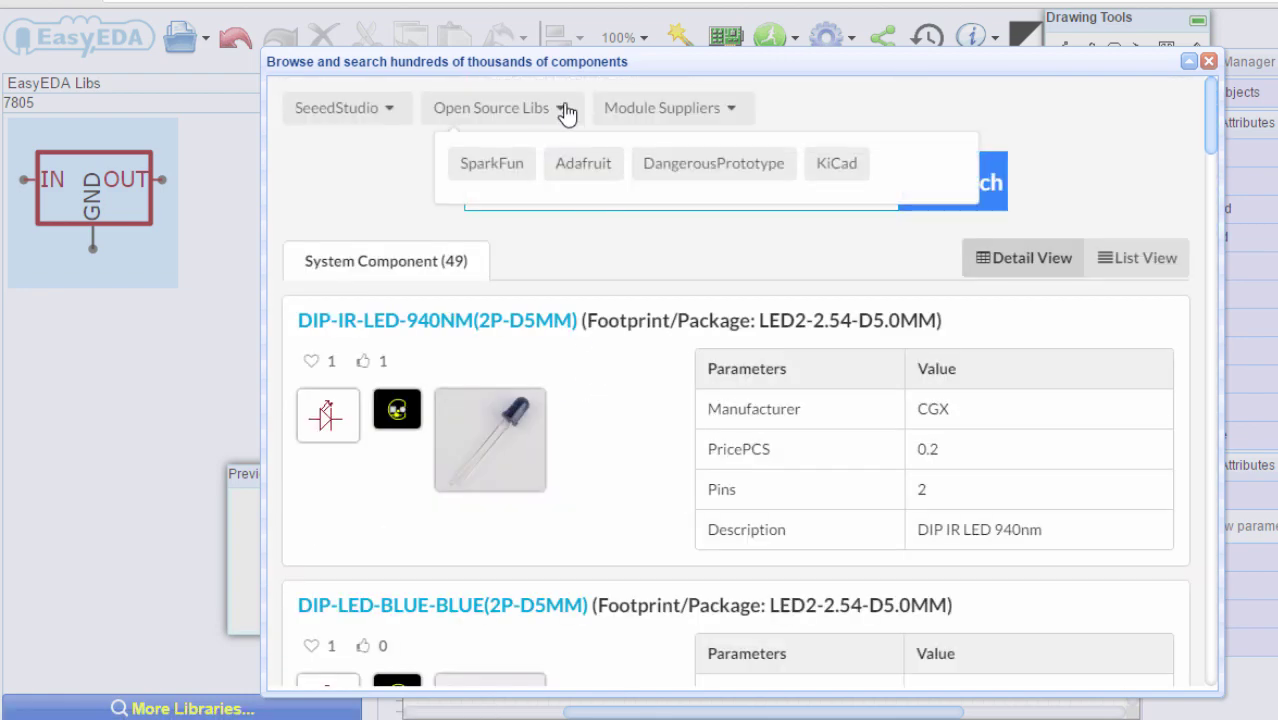
pyautogui.click(517, 119)
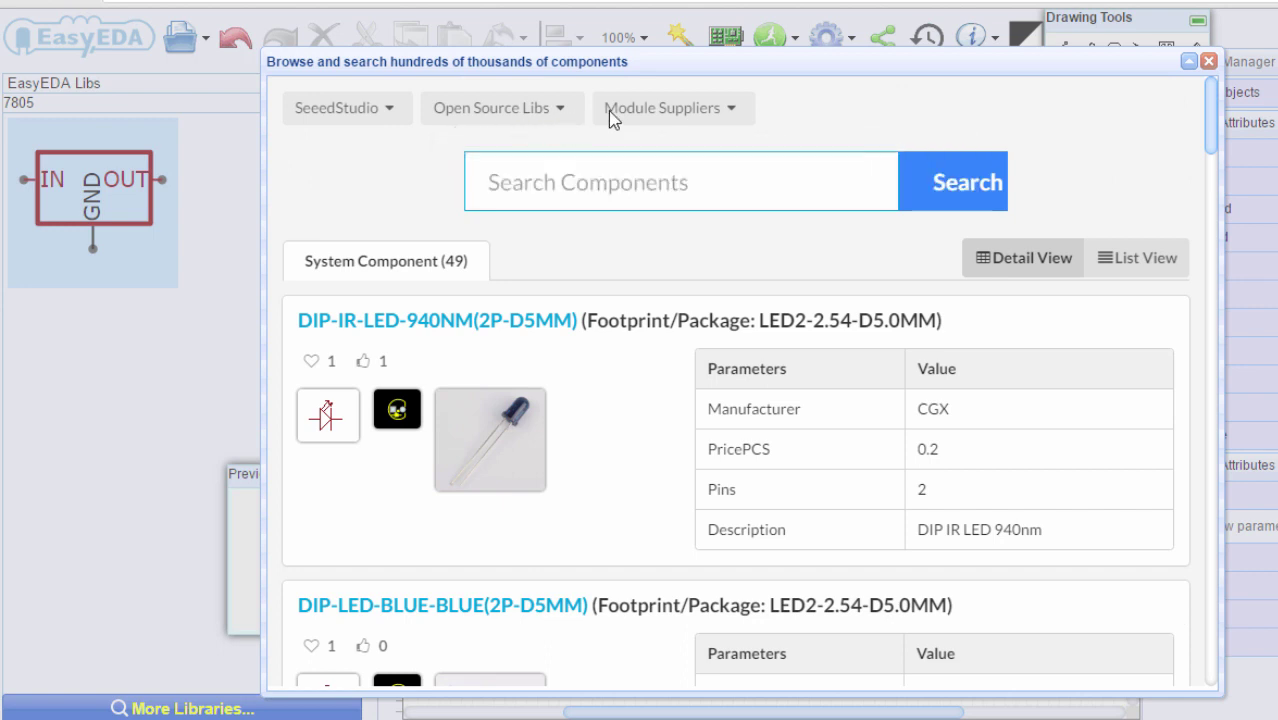
pyautogui.click(550, 118)
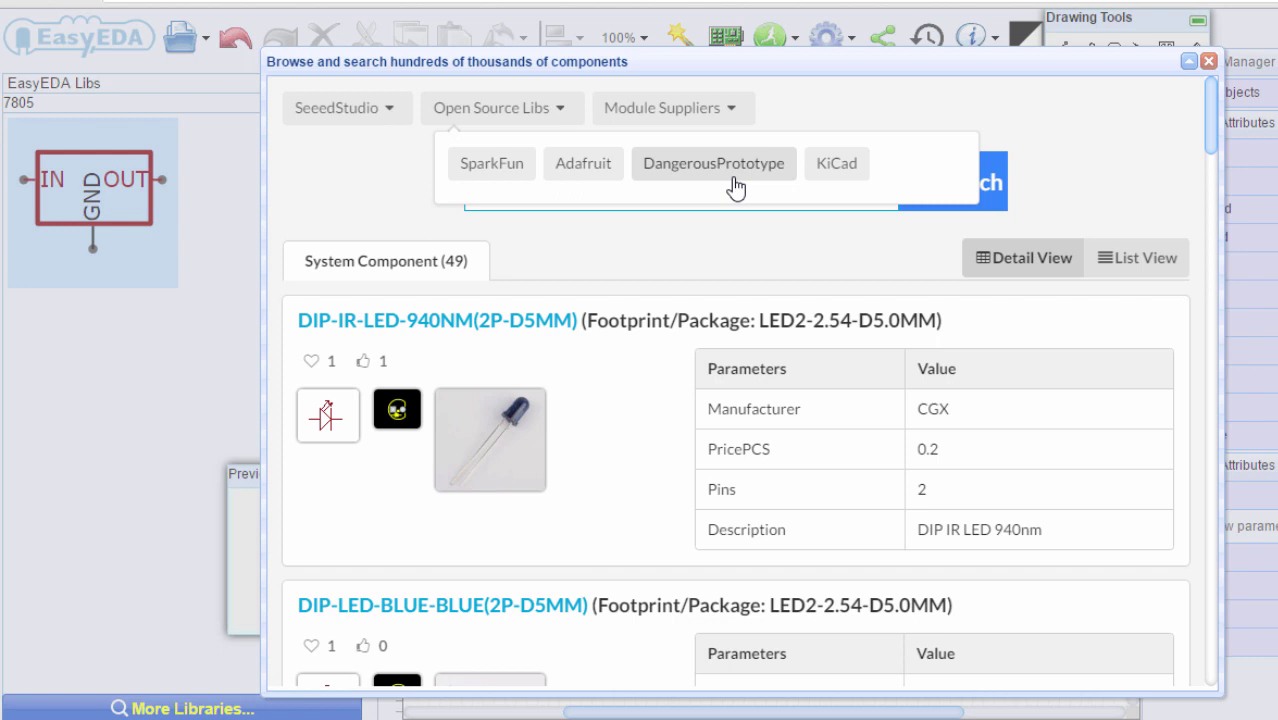
pyautogui.click(726, 110)
# Step: Close the browser, place the LM7805 regulator U1 below the grounds, and frame it in view
pyautogui.click(1208, 61)
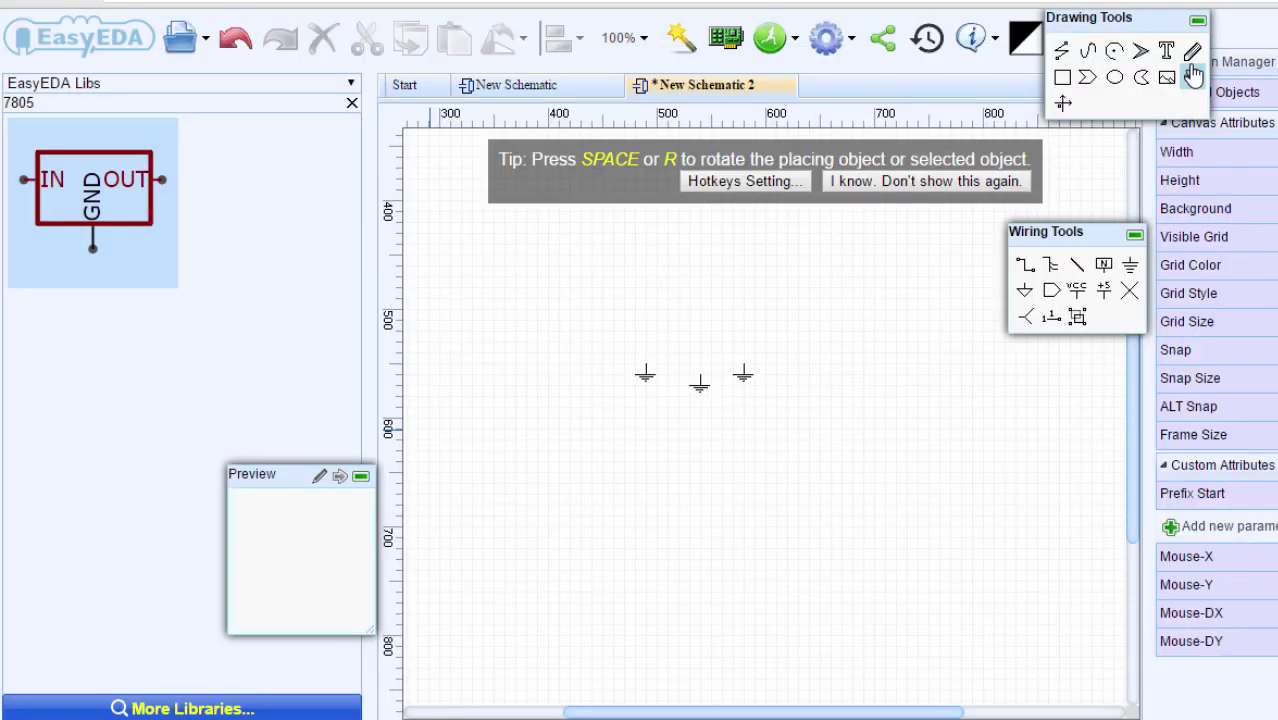
pyautogui.click(90, 197)
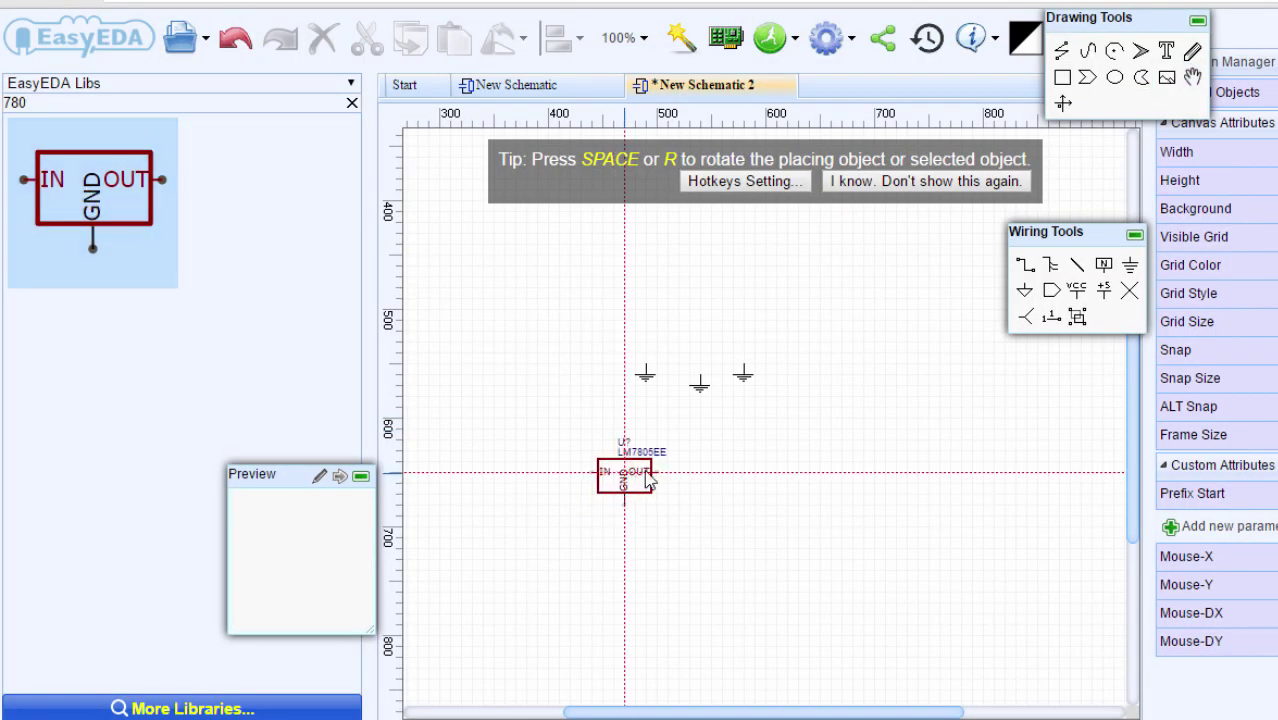
pyautogui.click(678, 468)
pyautogui.scroll(2, 758, 477)
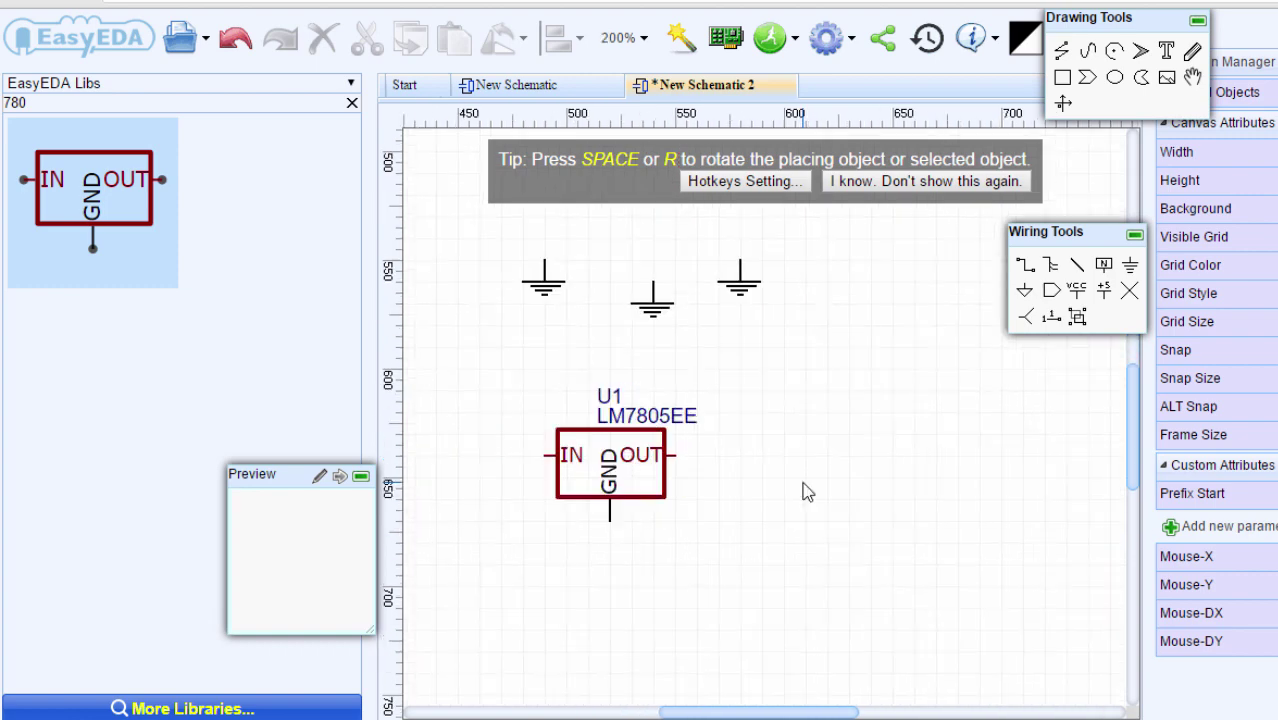
pyautogui.scroll(1, 794, 480)
pyautogui.scroll(-2, 792, 481)
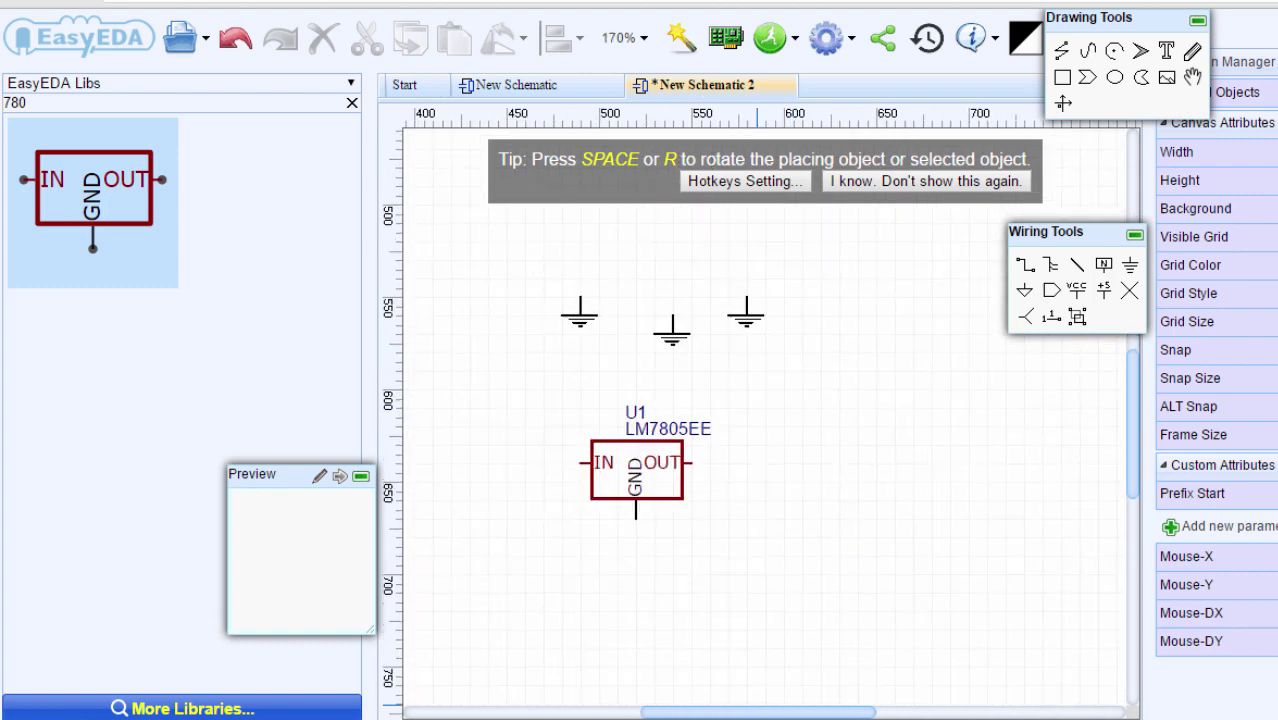
pyautogui.moveTo(742, 714); pyautogui.dragTo(596, 714)
pyautogui.scroll(2, 403, 222)
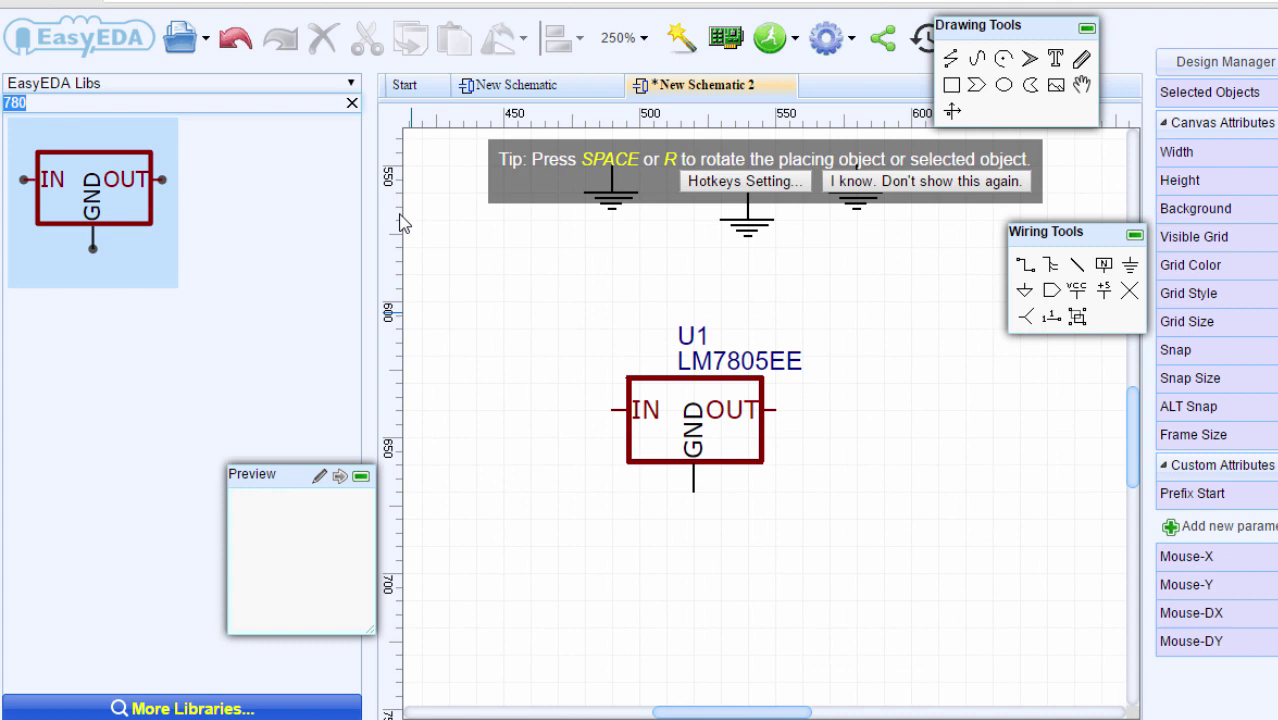
# Step: Search 'res' and place a Resistor(EU) R1 to the right of the regulator
pyautogui.write('res')
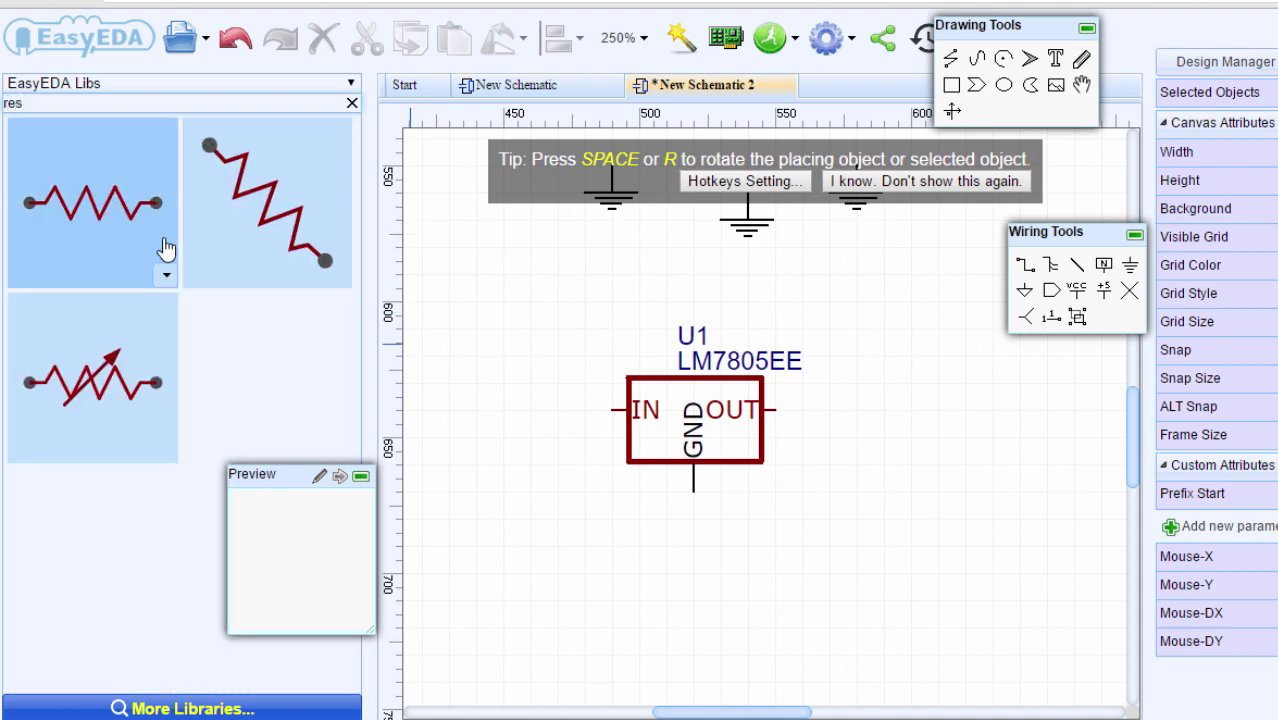
pyautogui.click(164, 276)
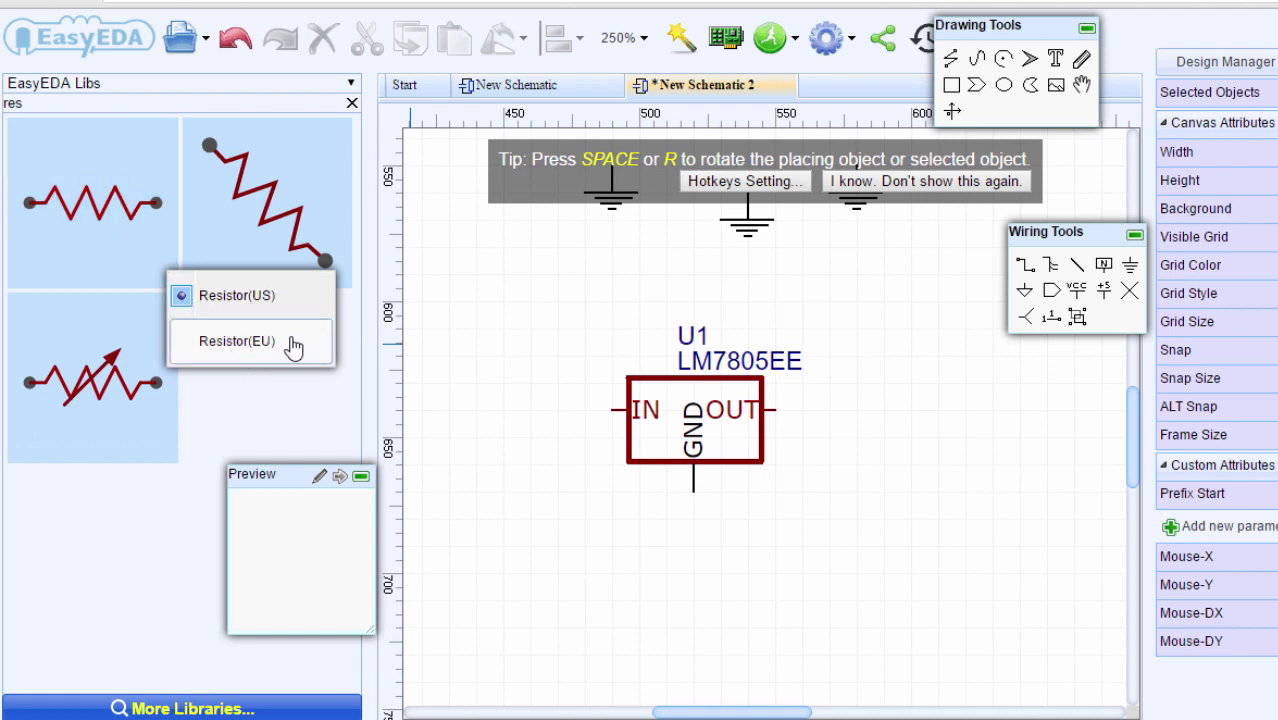
pyautogui.click(262, 343)
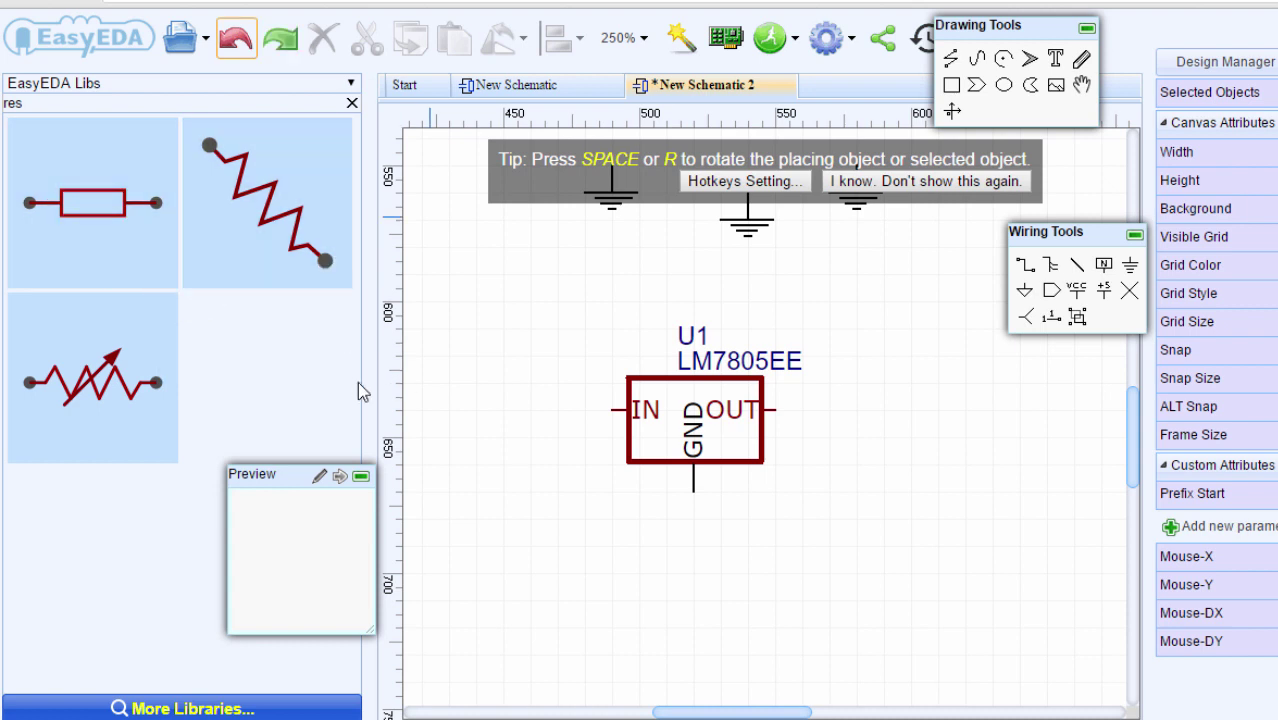
pyautogui.click(83, 224)
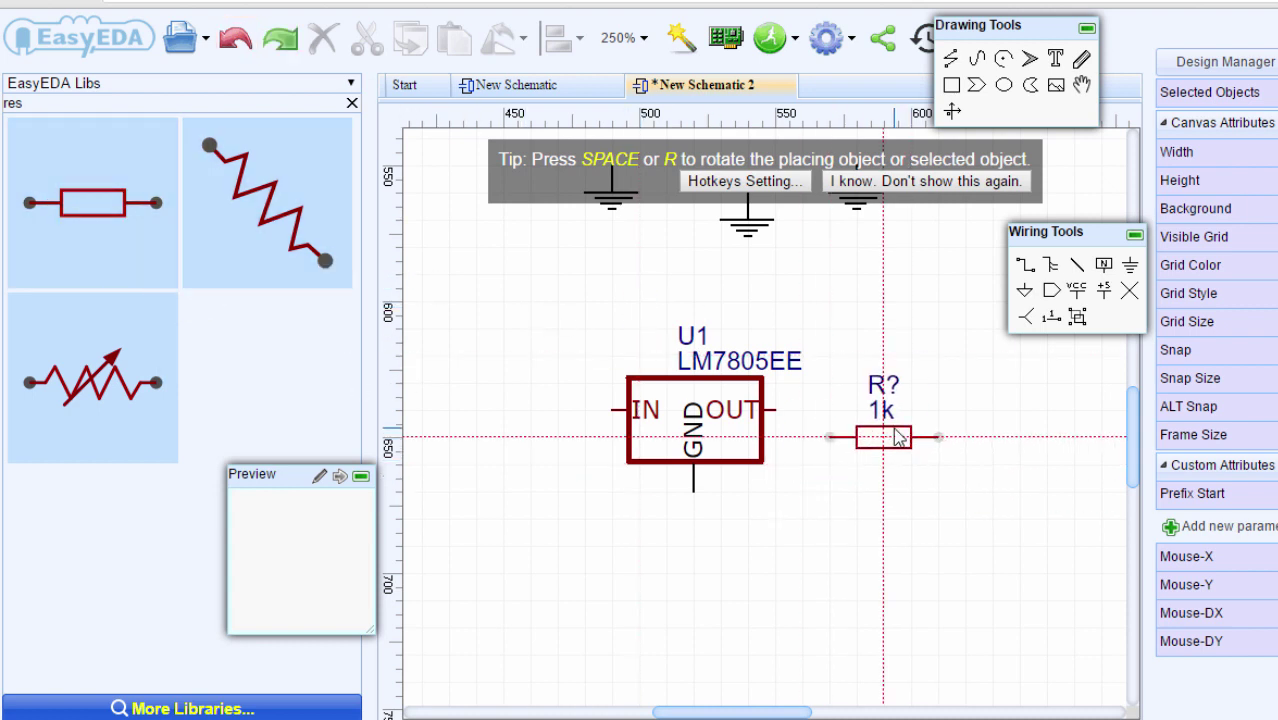
pyautogui.click(897, 442)
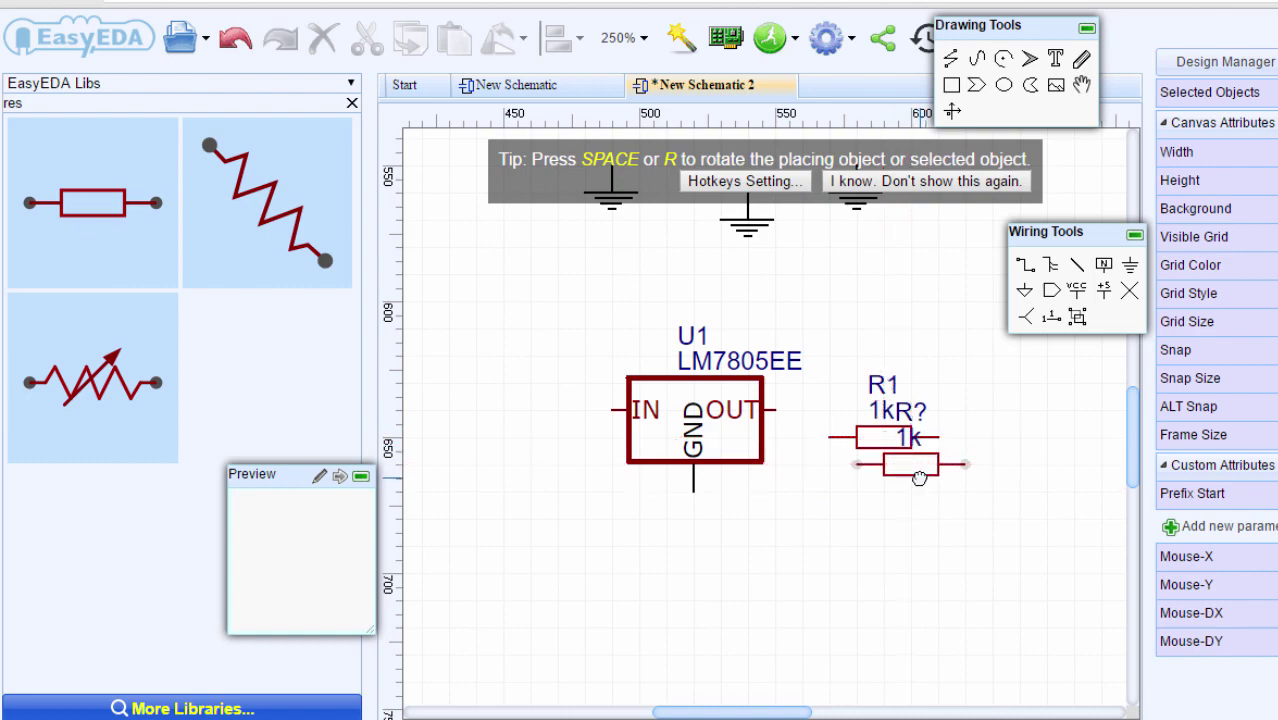
pyautogui.press('Escape')
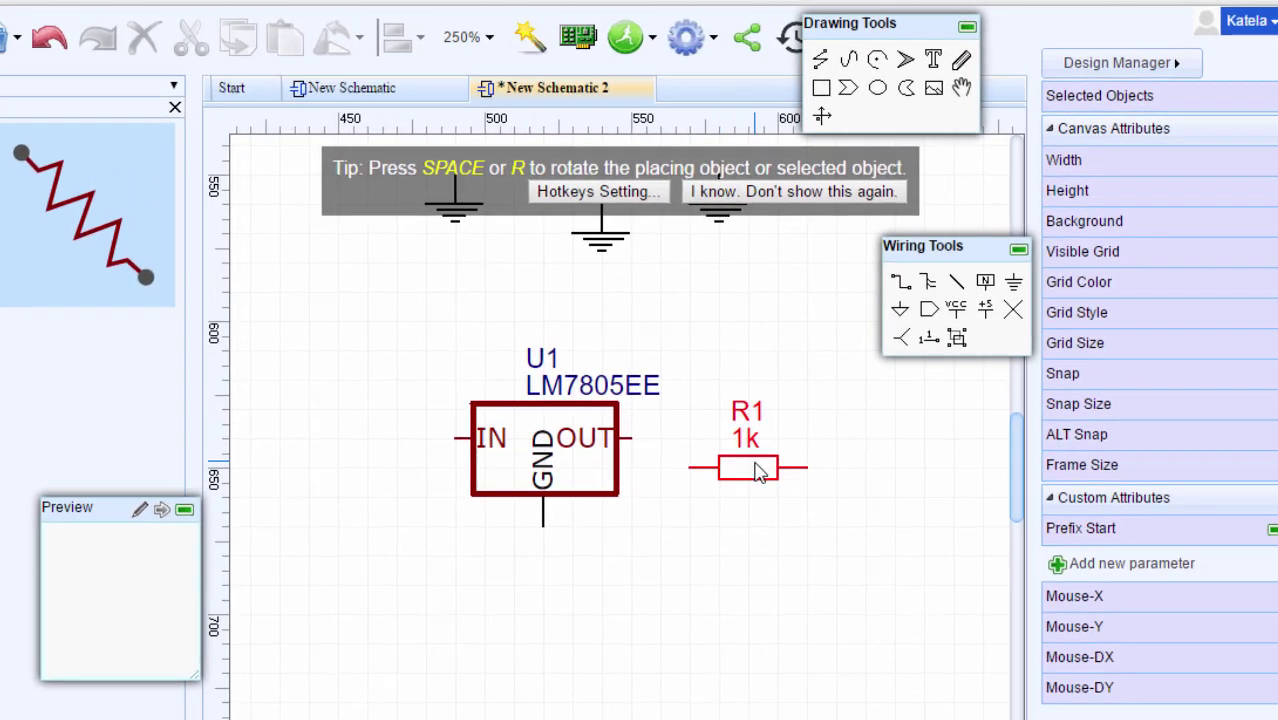
# Step: In Part Attributes, change the resistor's value to 330 and its designator to R2
pyautogui.click(757, 473)
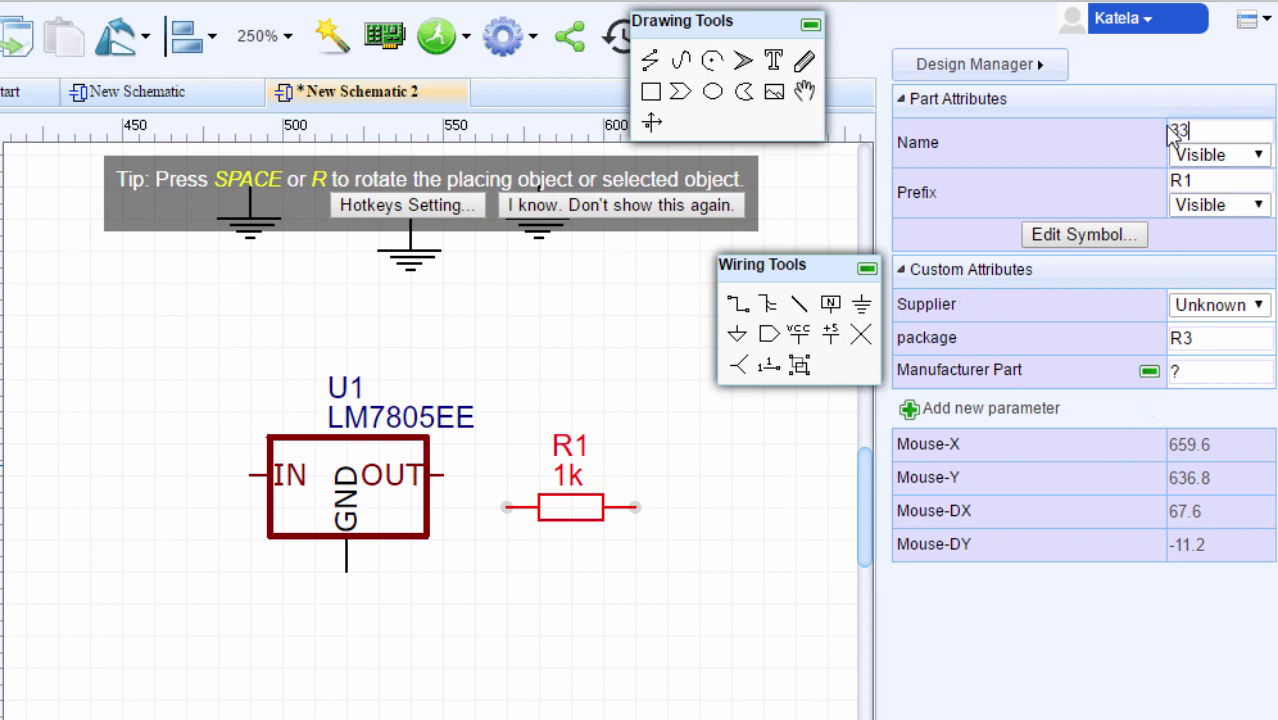
pyautogui.write('0')
pyautogui.click(1216, 182)
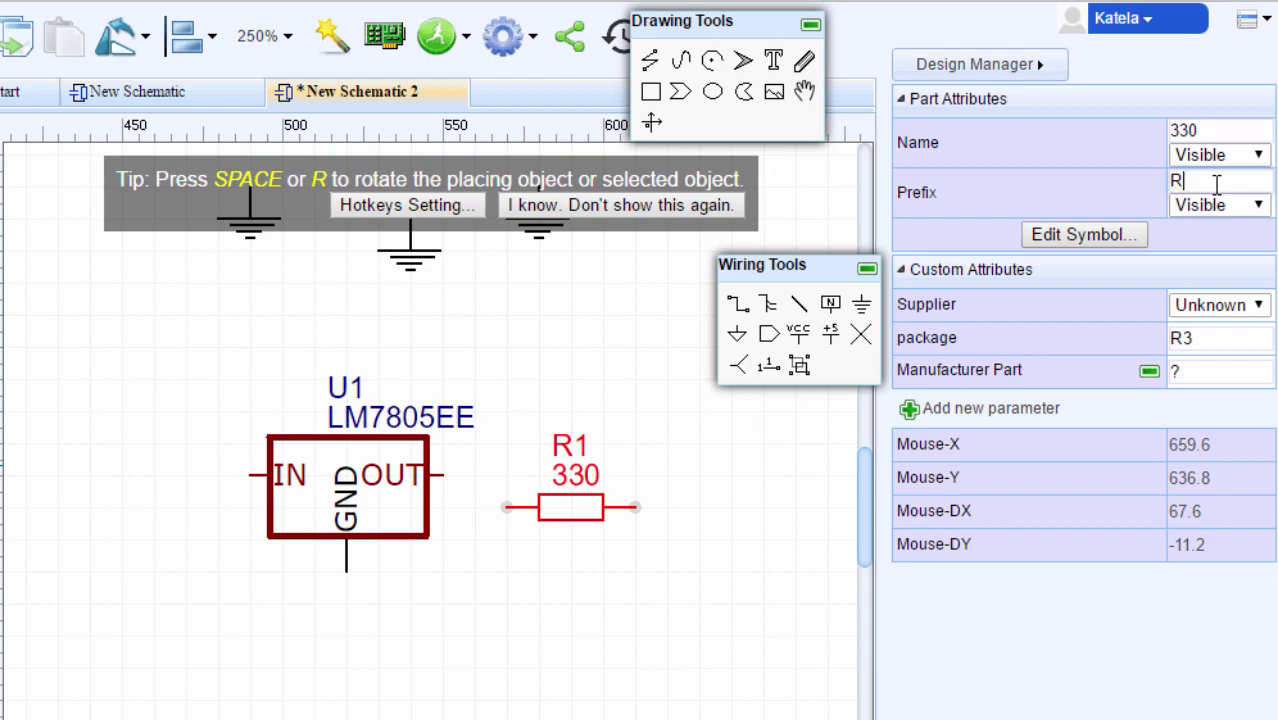
pyautogui.write('2')
pyautogui.click(1262, 308)
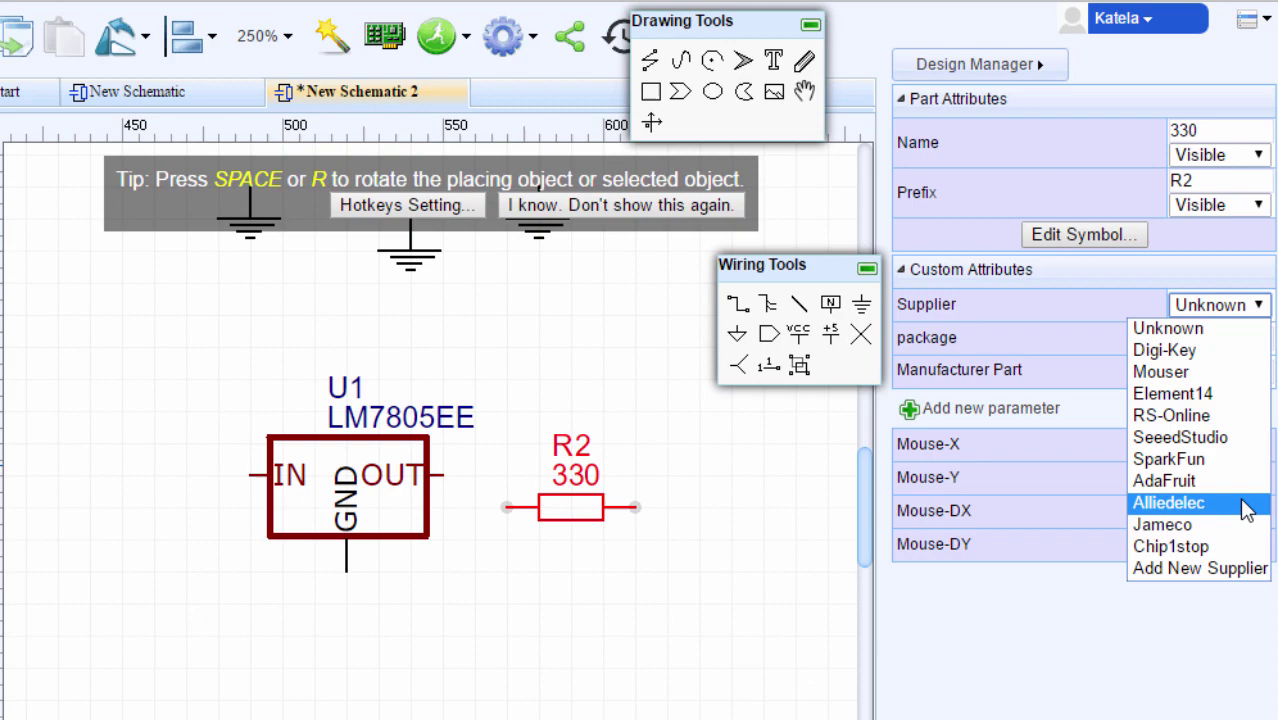
pyautogui.click(543, 300)
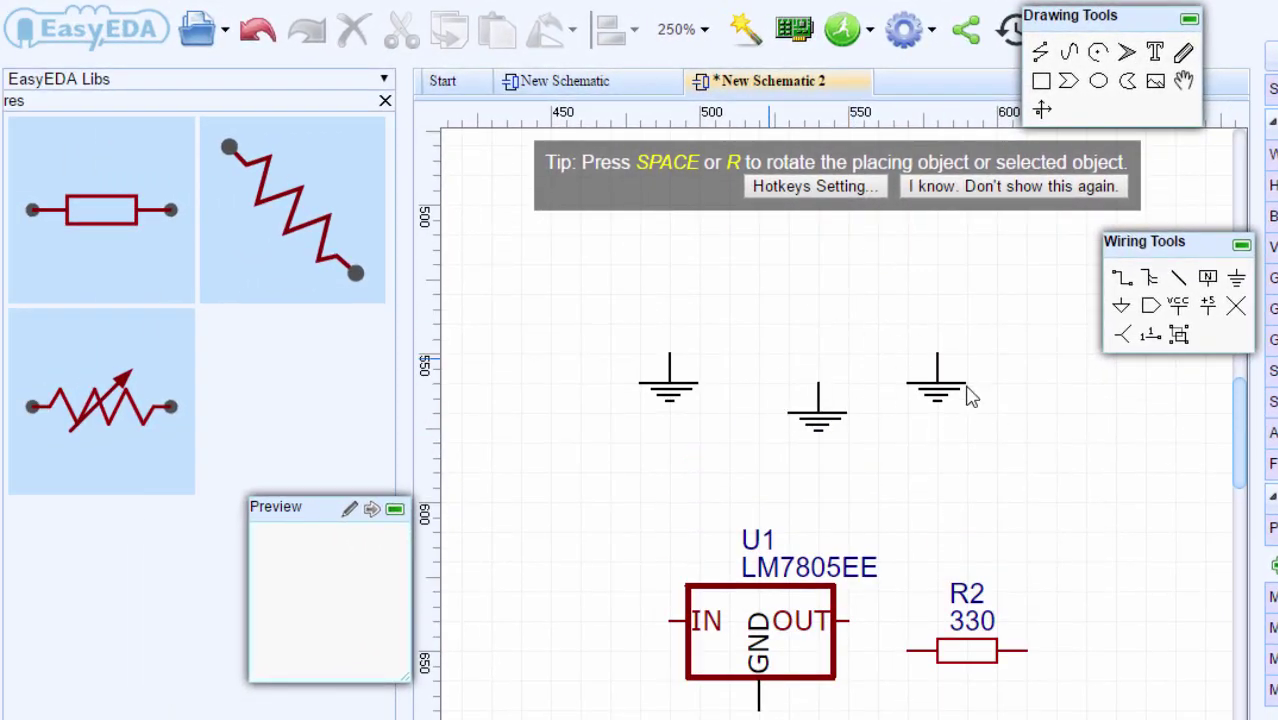
pyautogui.click(942, 398)
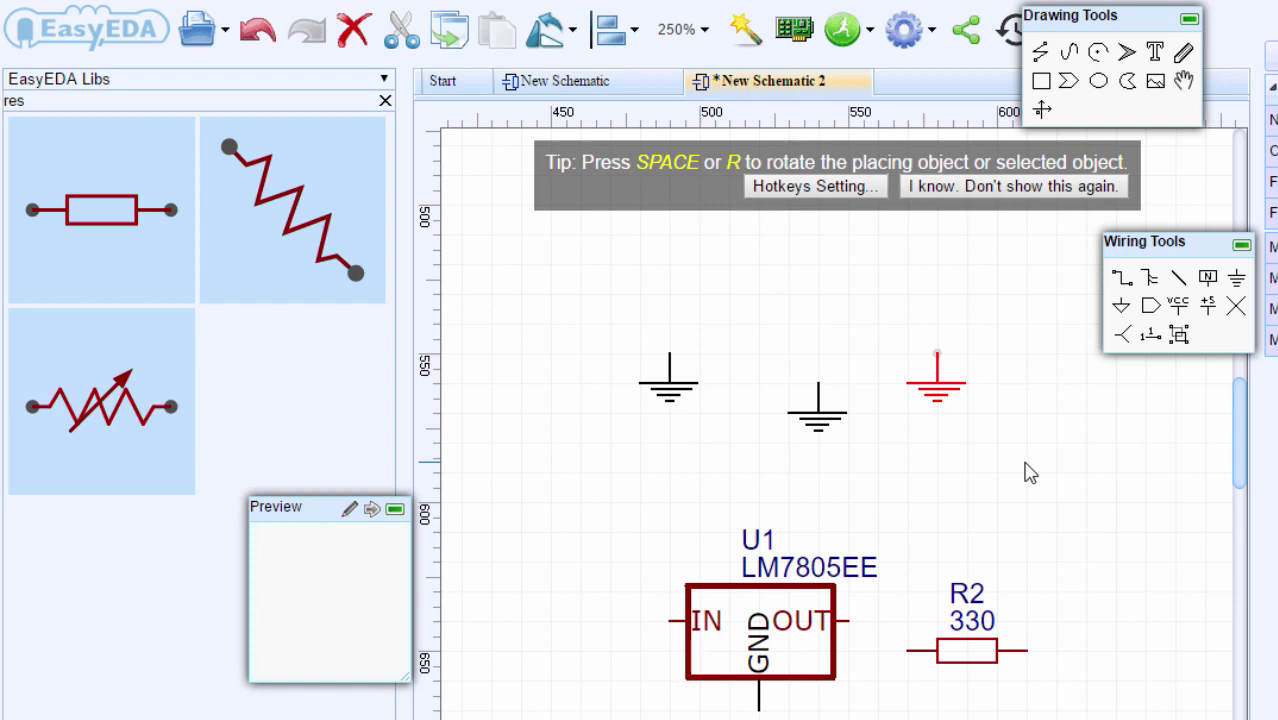
# Step: Delete the two extra ground symbols
pyautogui.press('Delete')
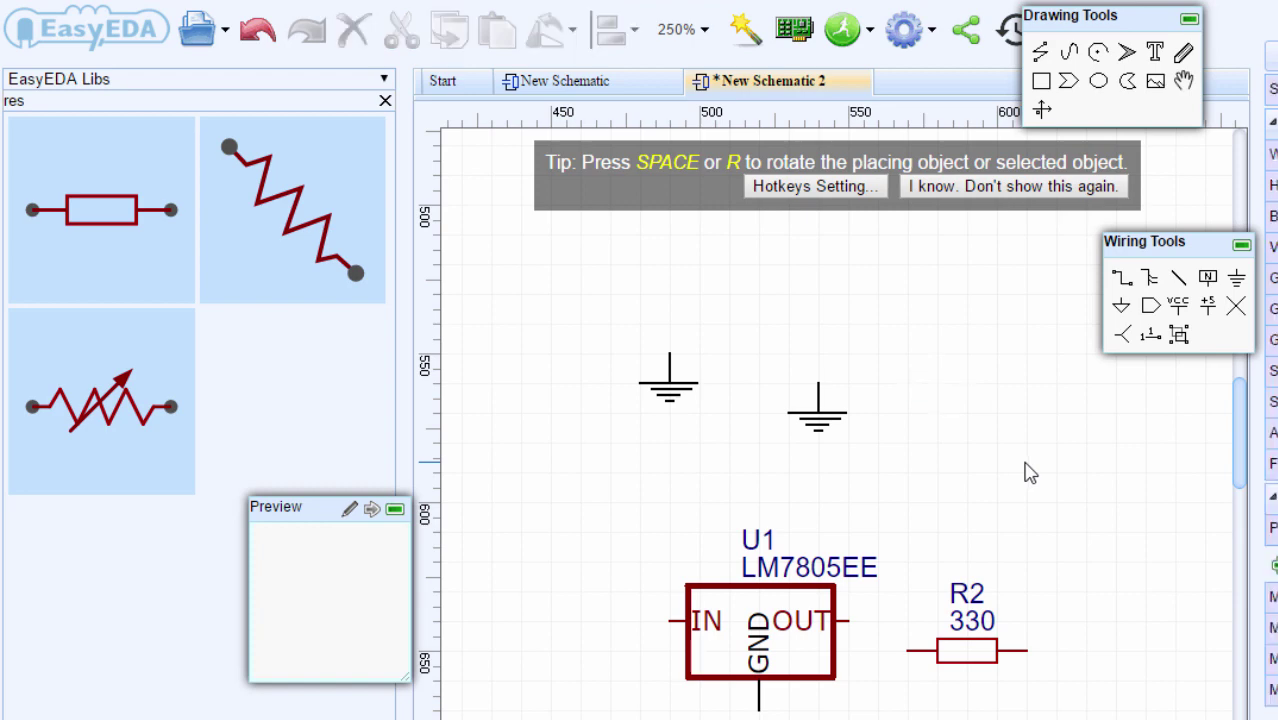
pyautogui.click(832, 420)
pyautogui.press('Delete')
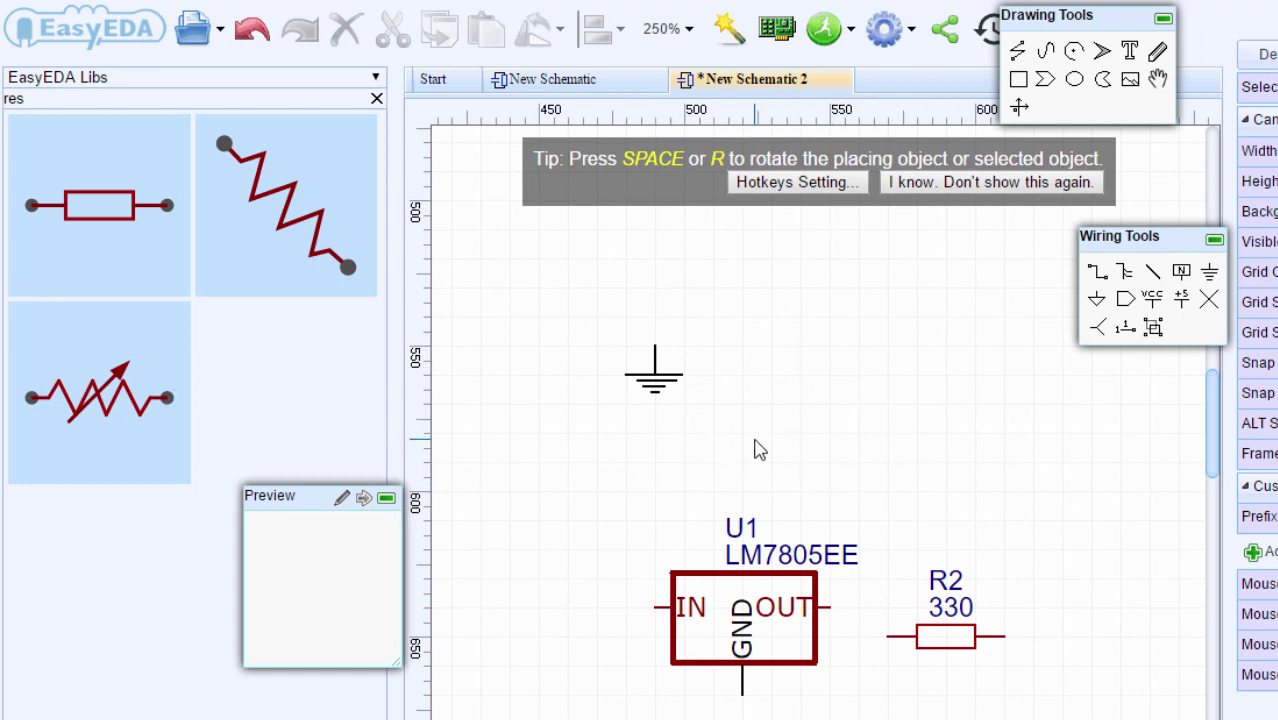
# Step: Nudge the LM7805 regulator U1 and drag it up toward the top of the sheet
pyautogui.click(778, 554)
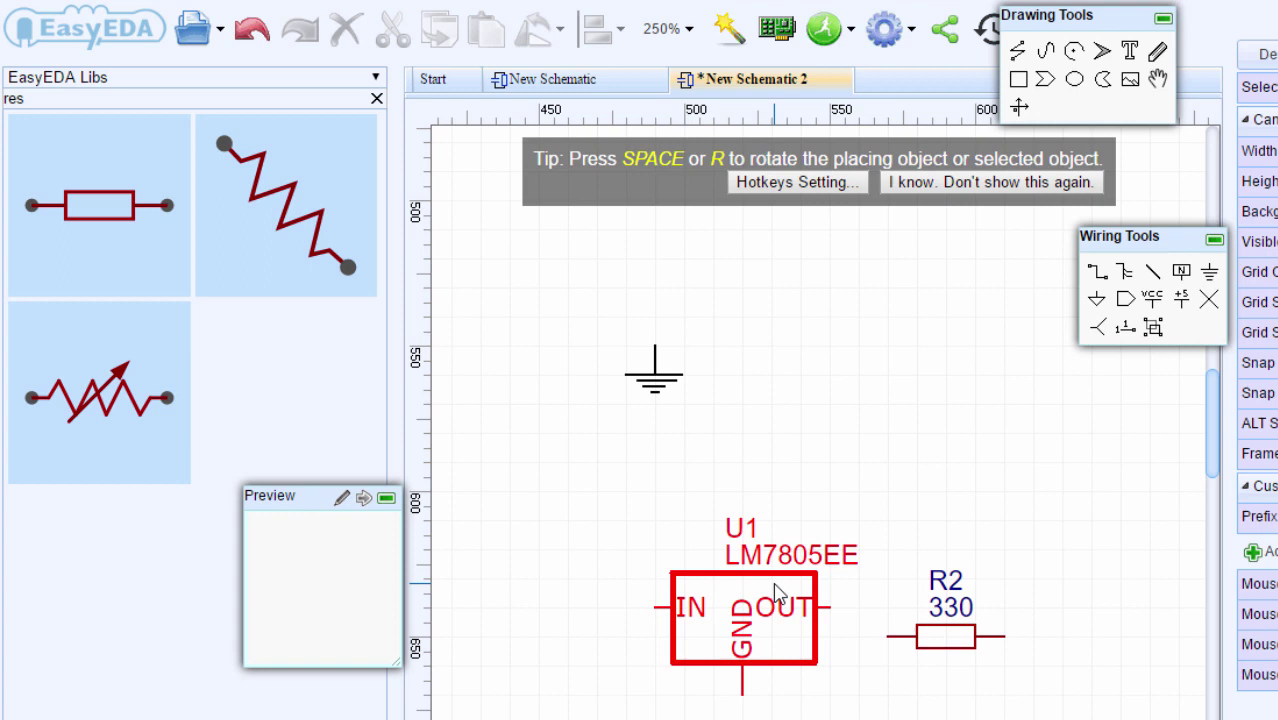
pyautogui.press('Up')
pyautogui.press('Up')
pyautogui.press('Right')
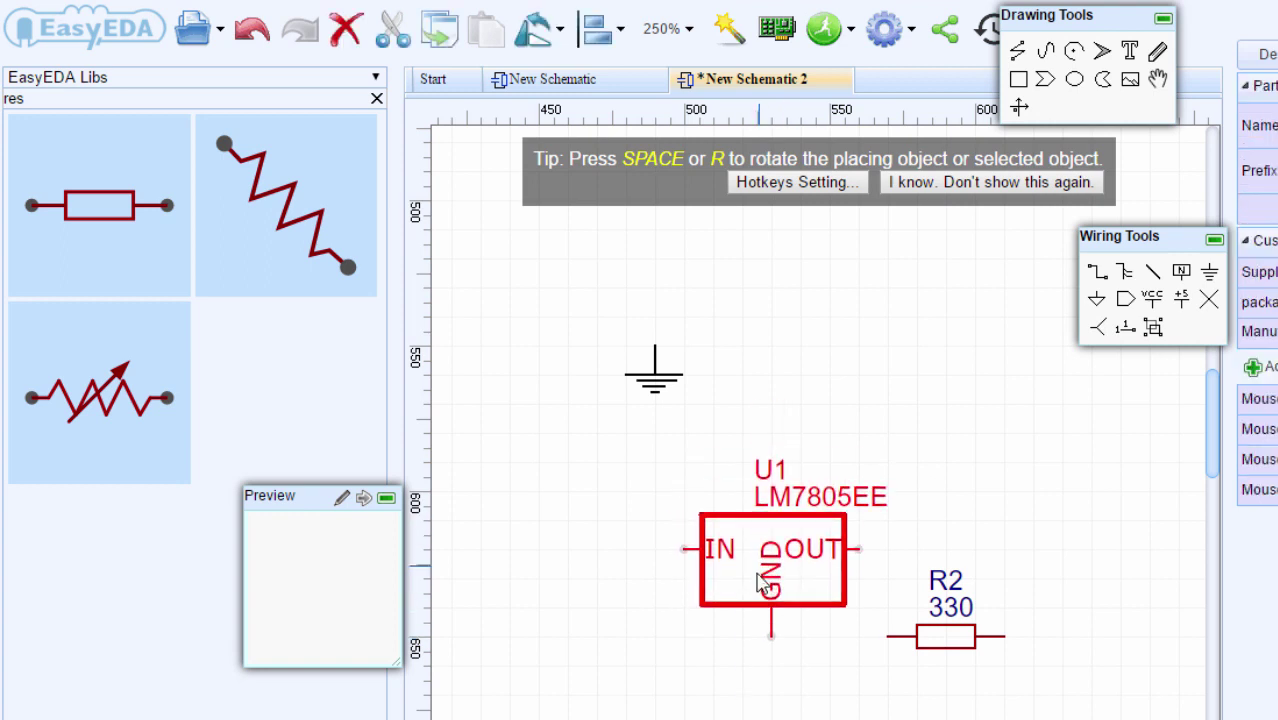
pyautogui.moveTo(760, 585); pyautogui.dragTo(806, 393)
# Step: Drop the regulator in place and add 1u capacitors C1 and C2 on either side
pyautogui.moveTo(679, 391); pyautogui.dragTo(794, 651)
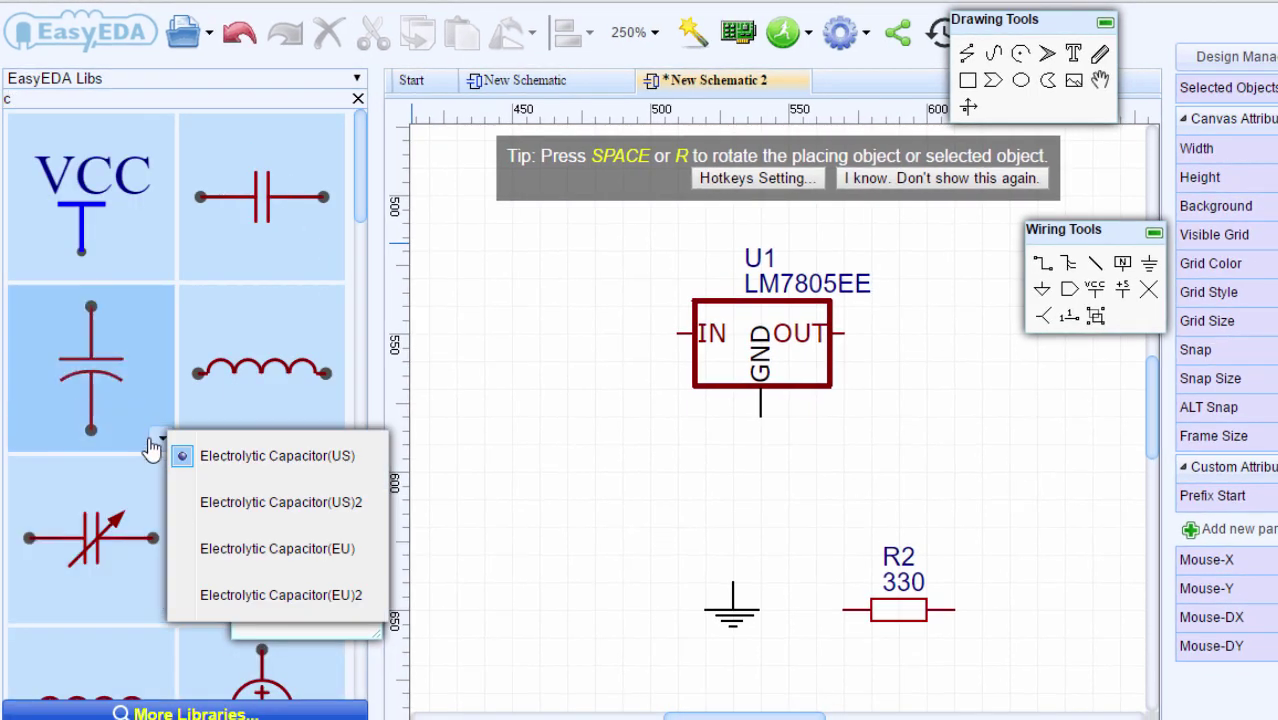
pyautogui.moveTo(162, 440)
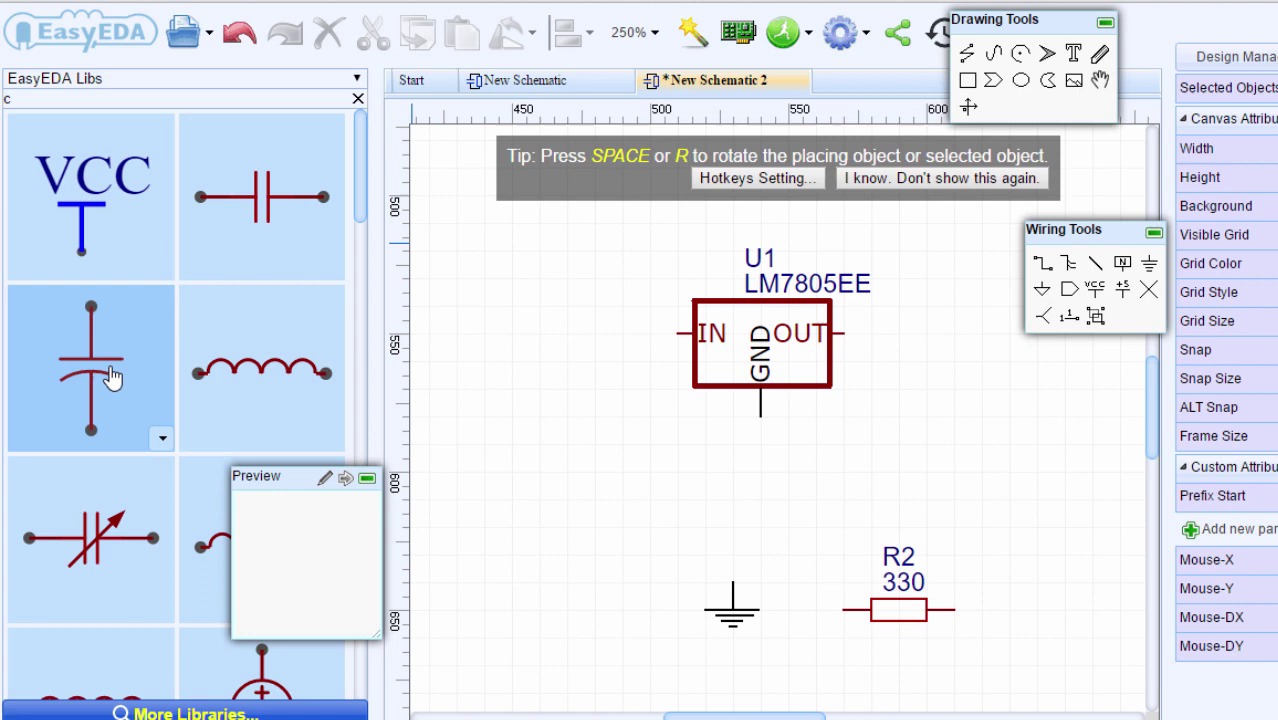
pyautogui.click(120, 378)
pyautogui.click(512, 415)
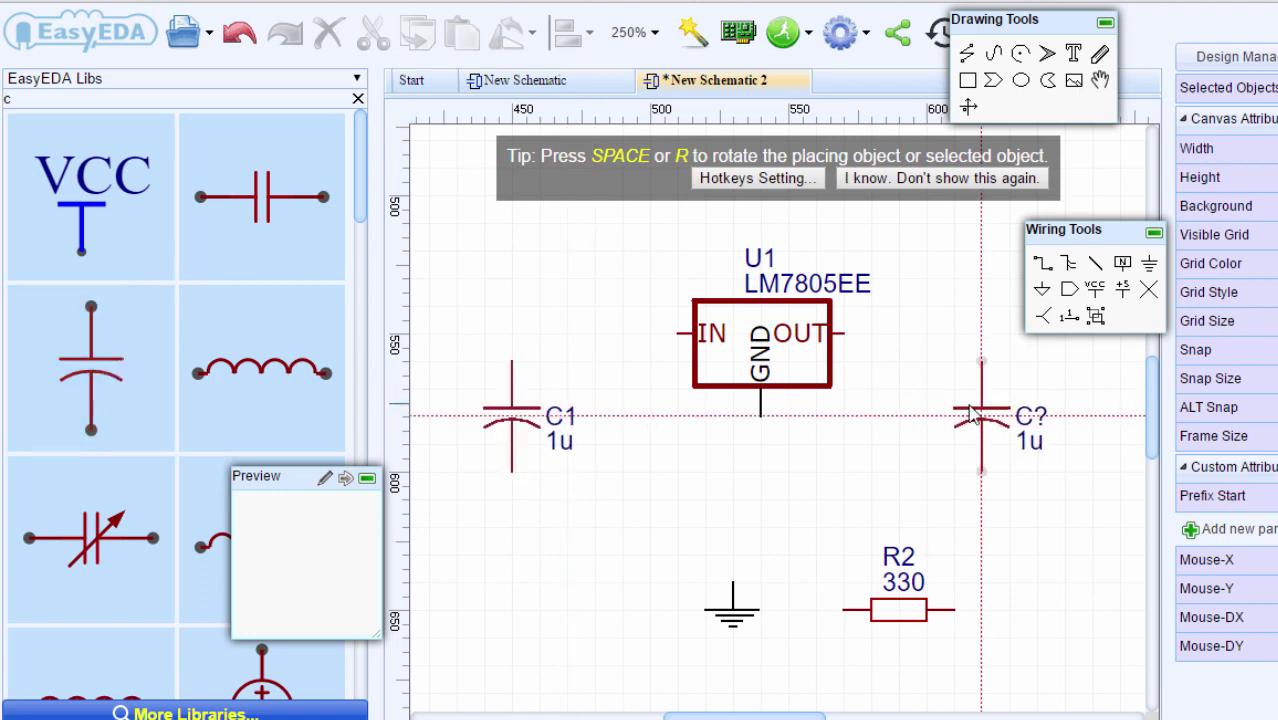
# Step: Delete resistor R2 from the schematic
pyautogui.click(954, 416)
pyautogui.click(908, 610)
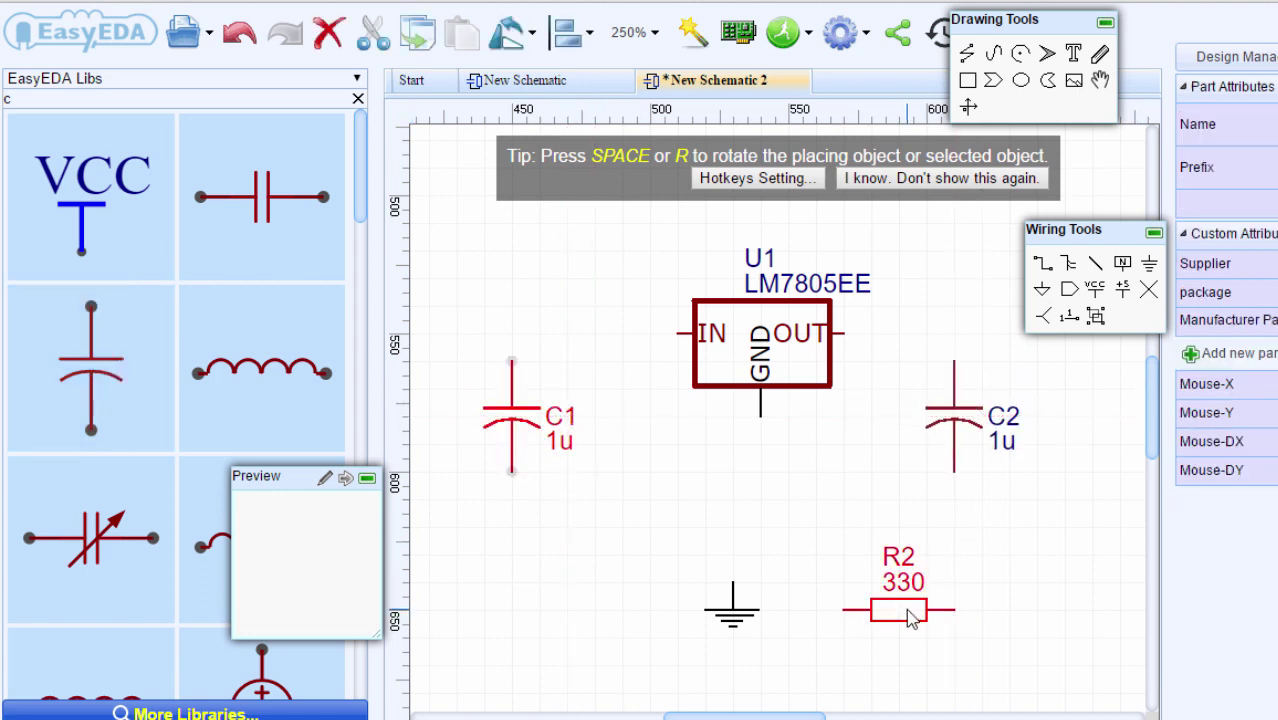
pyautogui.press('Delete')
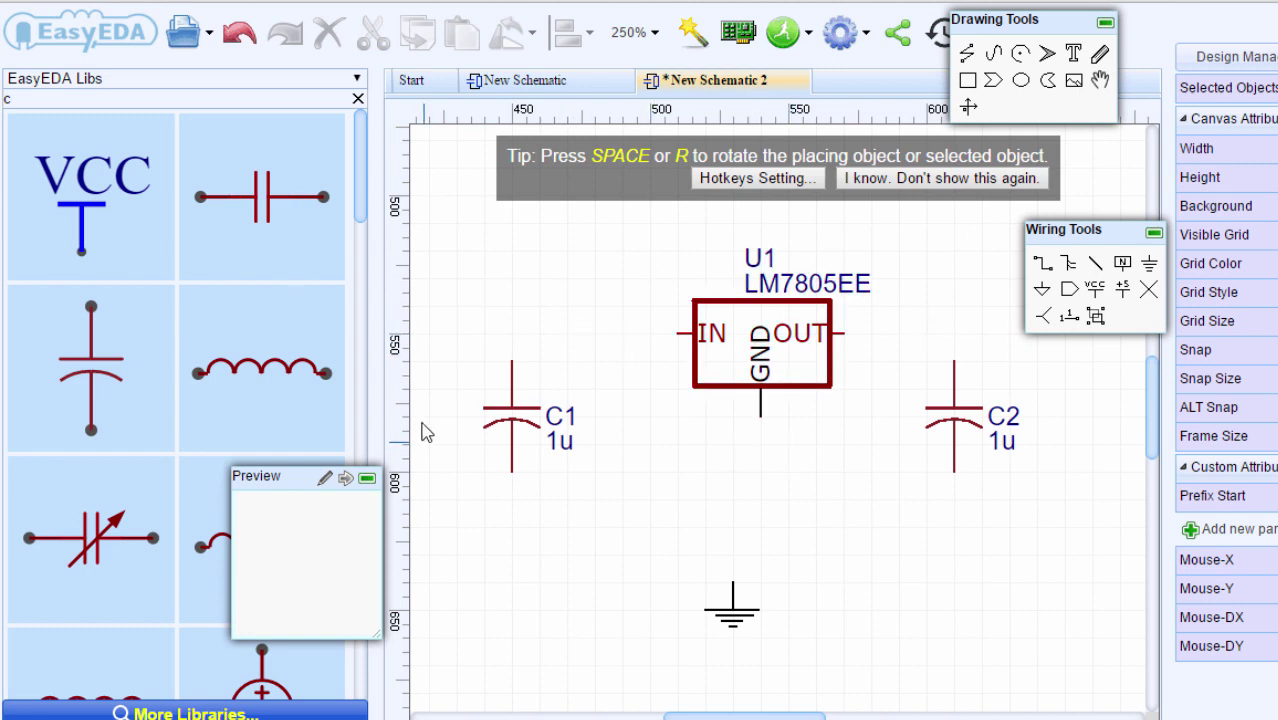
pyautogui.press('w')
# Step: Wire U1's IN pin to C1's top lead and OUT pin to C2's top lead
pyautogui.click(678, 333)
pyautogui.click(512, 362)
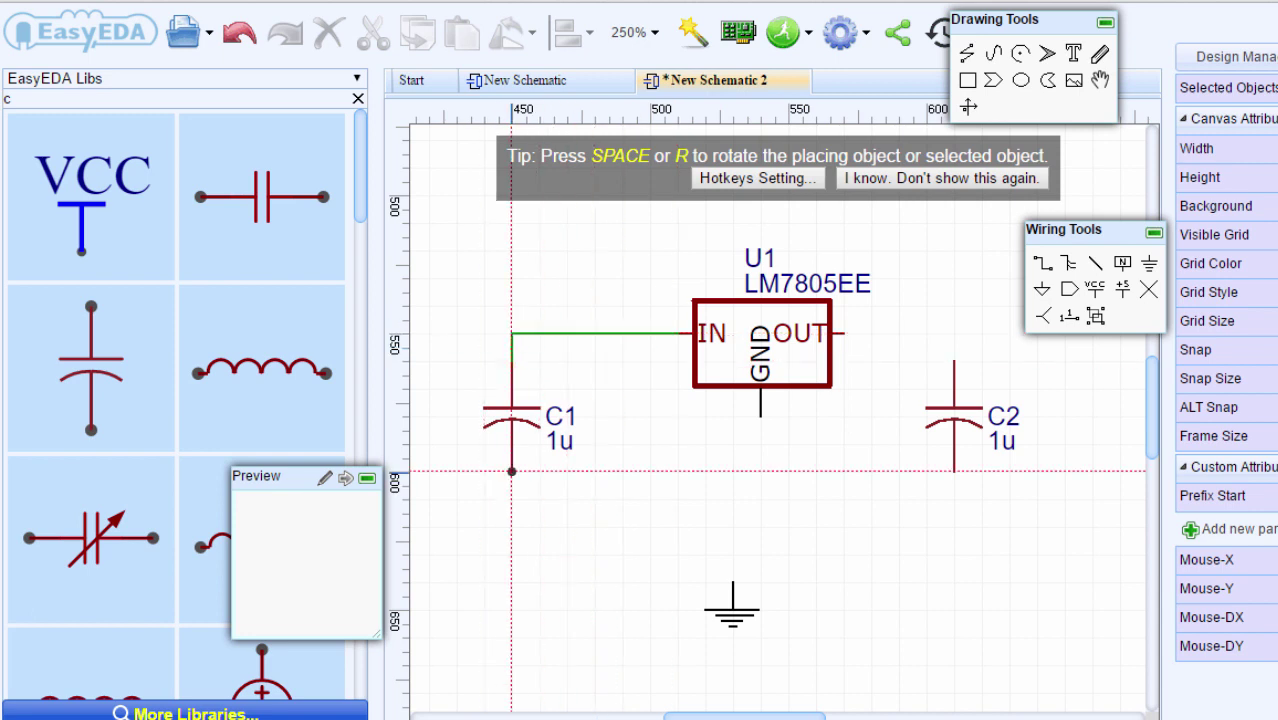
pyautogui.click(843, 333)
pyautogui.click(954, 362)
# Step: Join both capacitor bottoms with a wire and connect U1's GND to it and the ground symbol
pyautogui.click(512, 470)
pyautogui.click(512, 526)
pyautogui.click(954, 470)
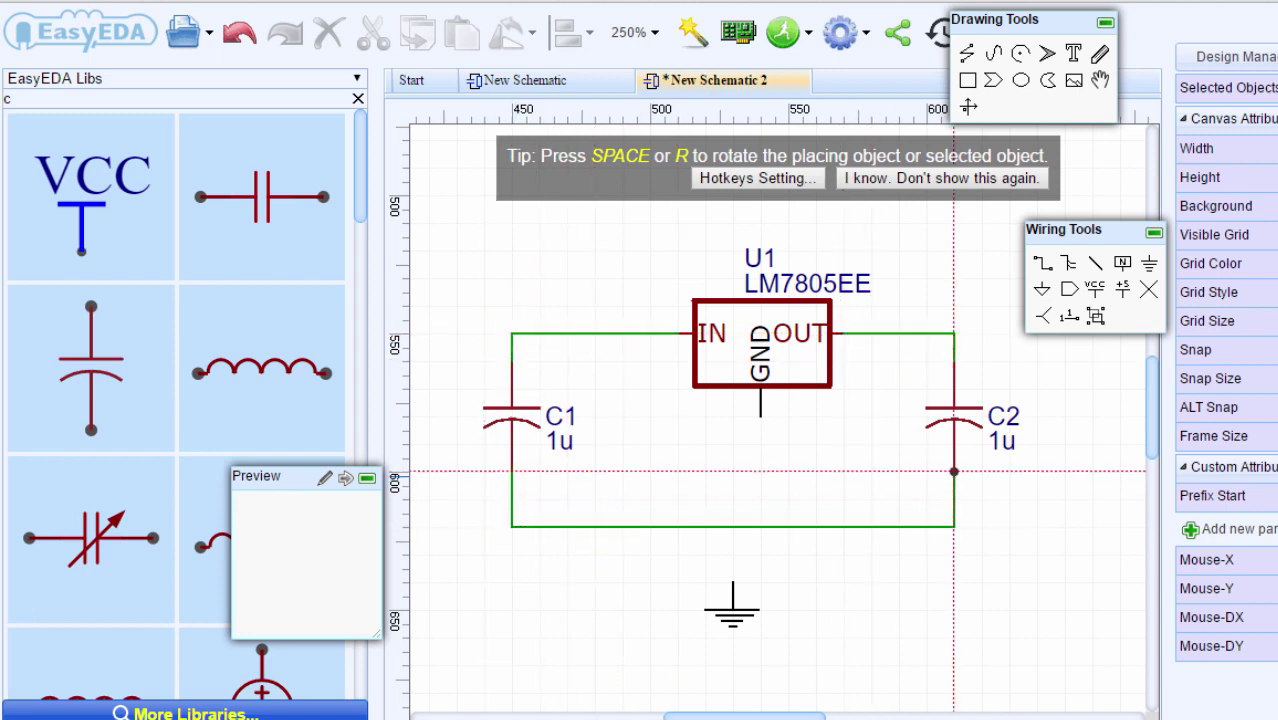
pyautogui.click(760, 416)
pyautogui.click(760, 526)
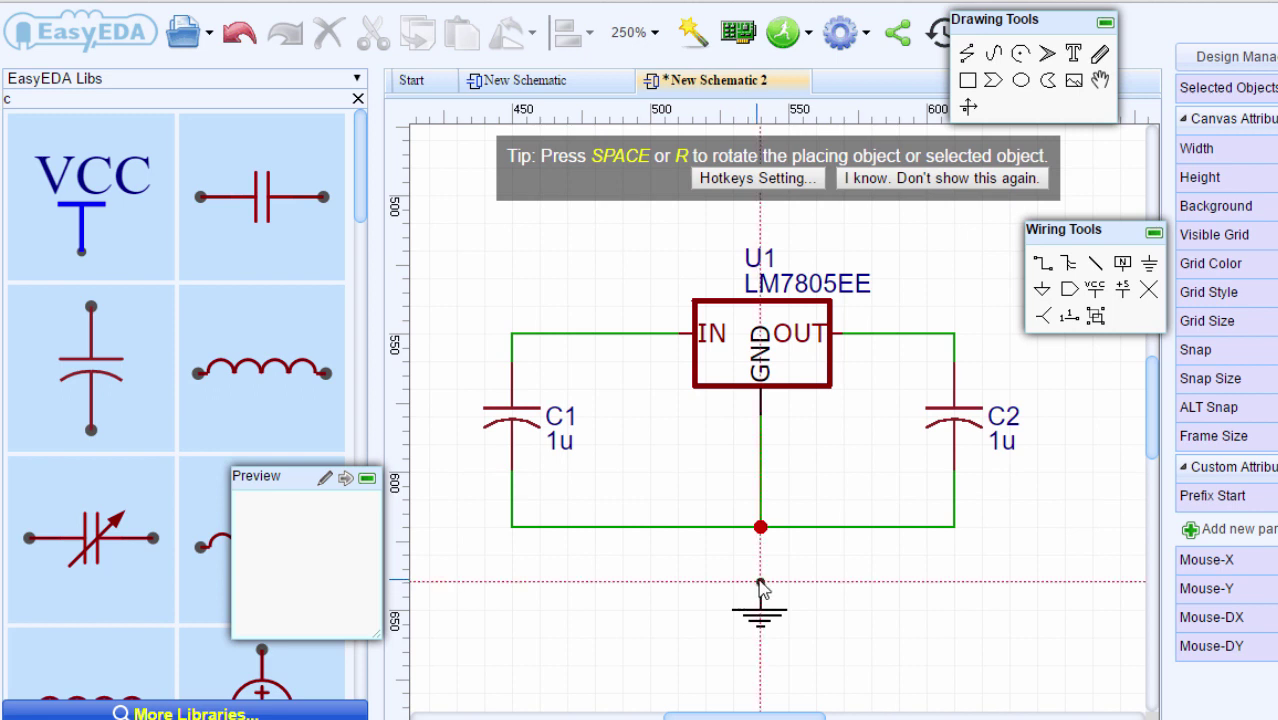
pyautogui.click(760, 582)
pyautogui.scroll(-1, 1163, 438)
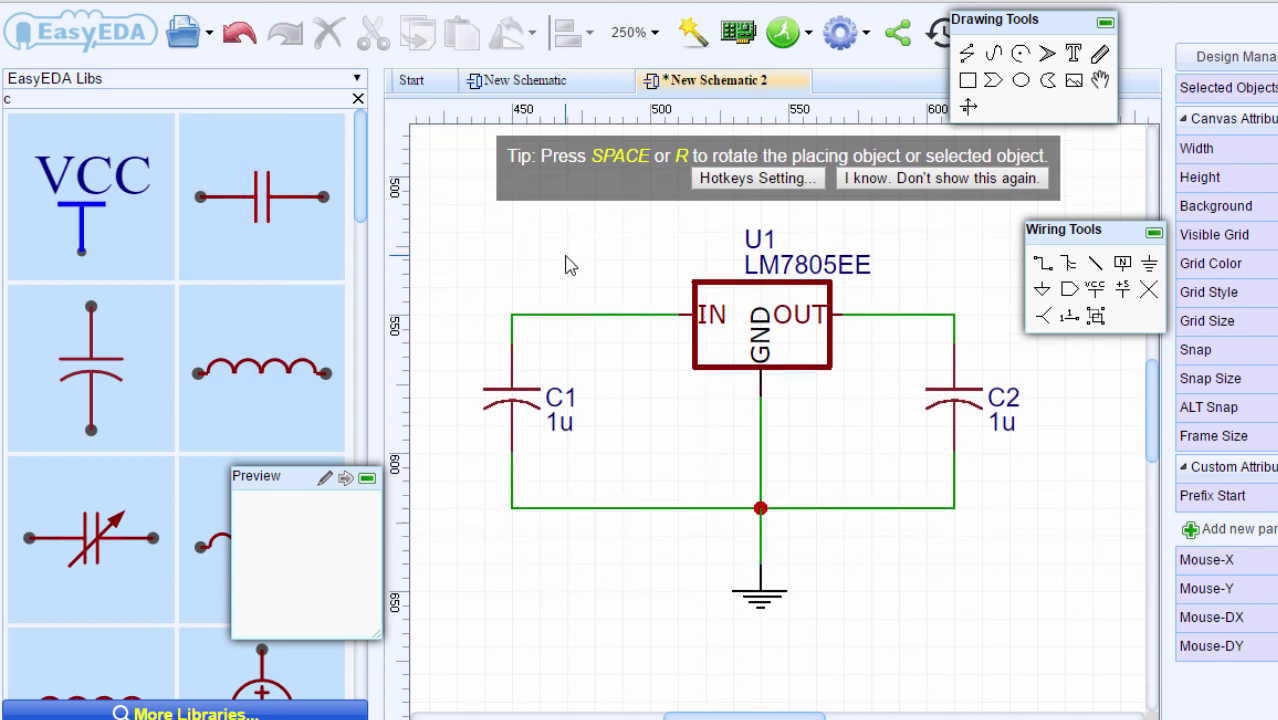
pyautogui.click(32, 100)
# Step: Search the library for 'bat' and place battery V1 left of C1
pyautogui.scroll(-2, 655, 408)
pyautogui.press('BackSpace')
pyautogui.write('bat')
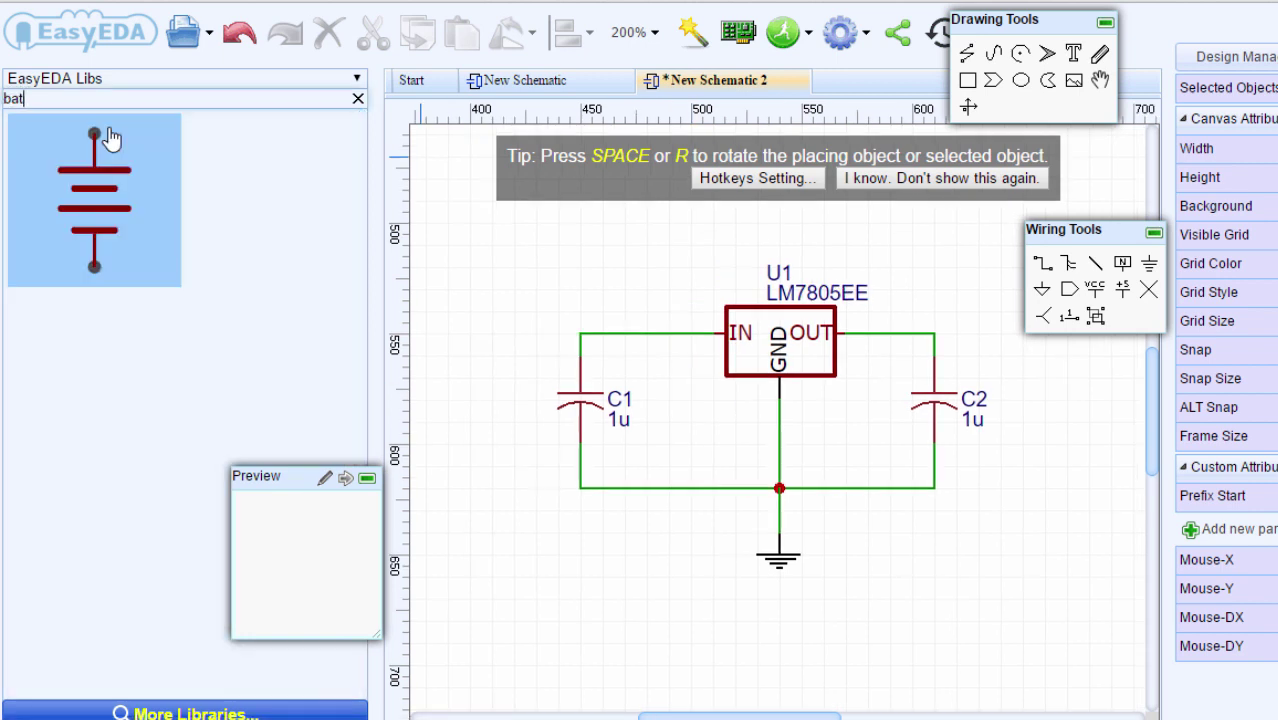
pyautogui.click(110, 138)
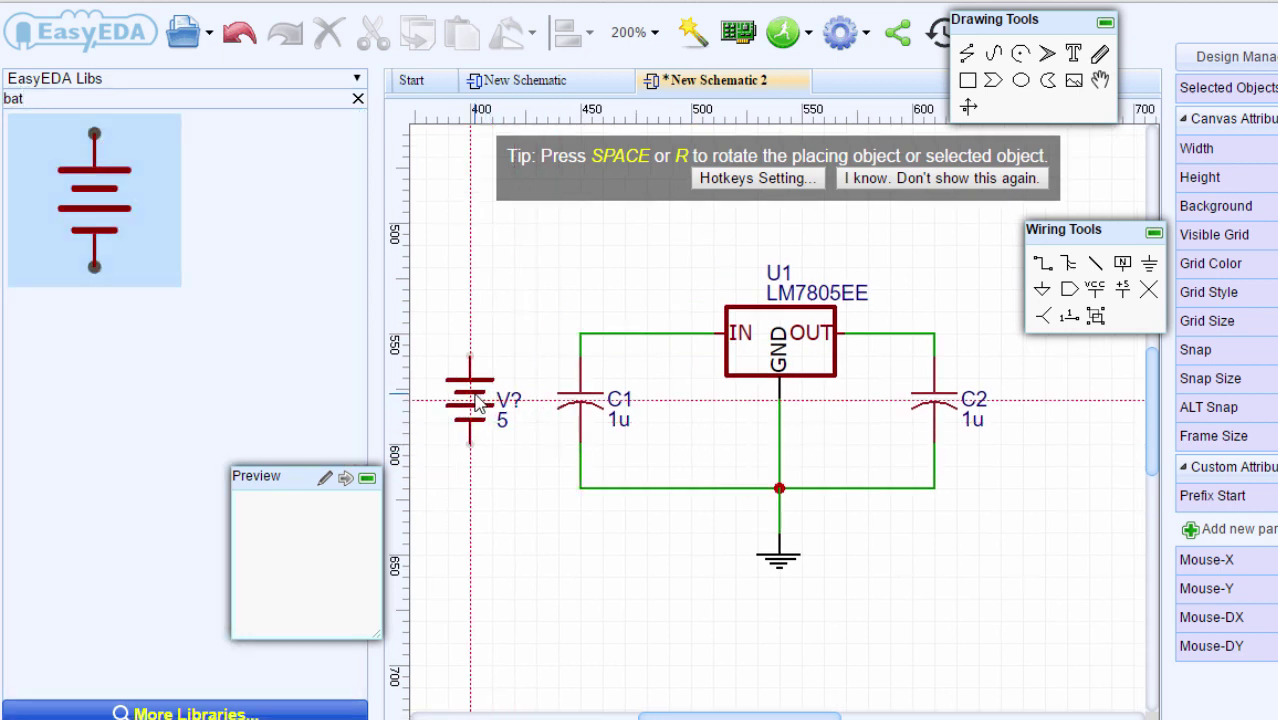
pyautogui.click(478, 402)
pyautogui.moveTo(1090, 229); pyautogui.dragTo(1125, 162)
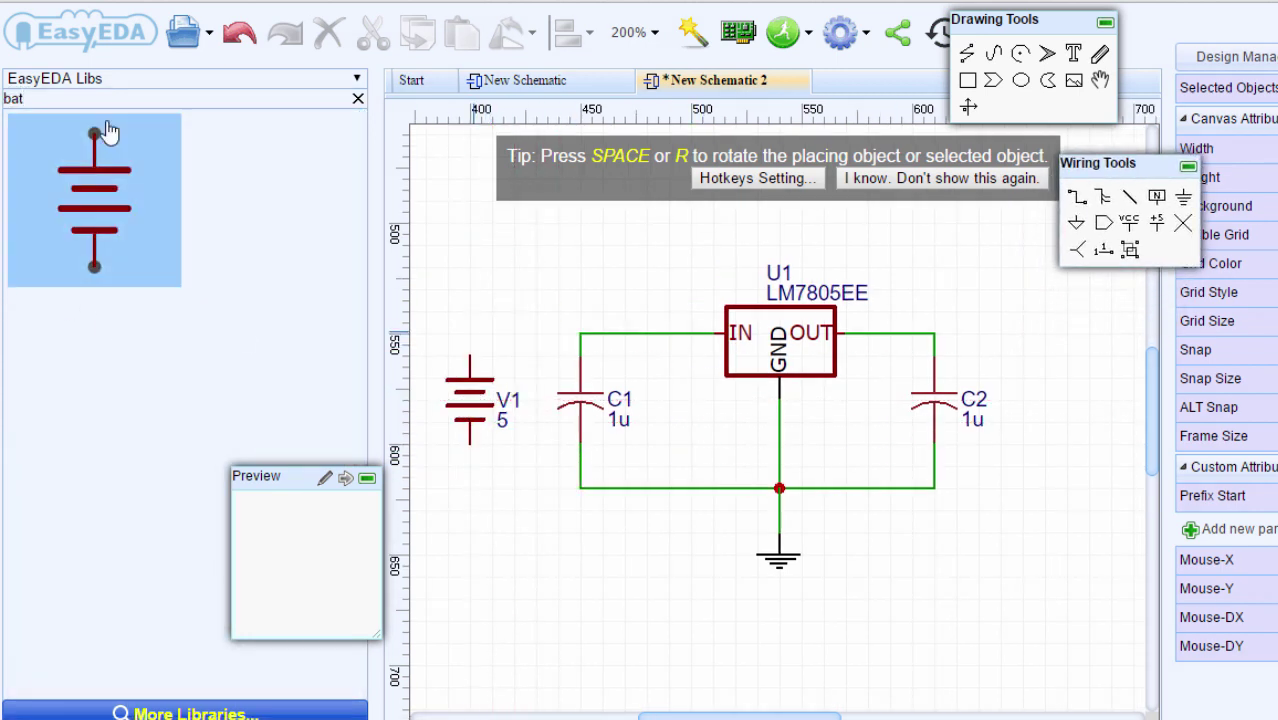
# Step: Search 're' and place resistor R1 upright beside C2
pyautogui.doubleClick(13, 98)
pyautogui.write('re')
pyautogui.click(163, 150)
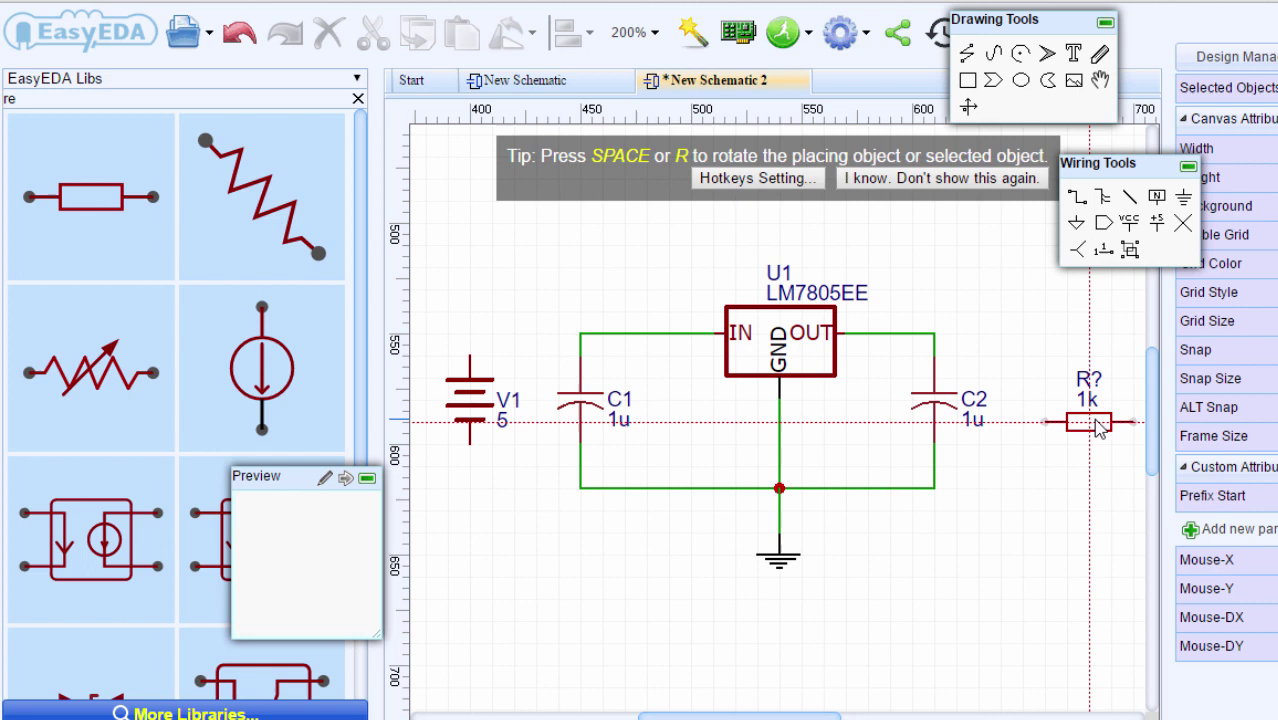
pyautogui.press('space')
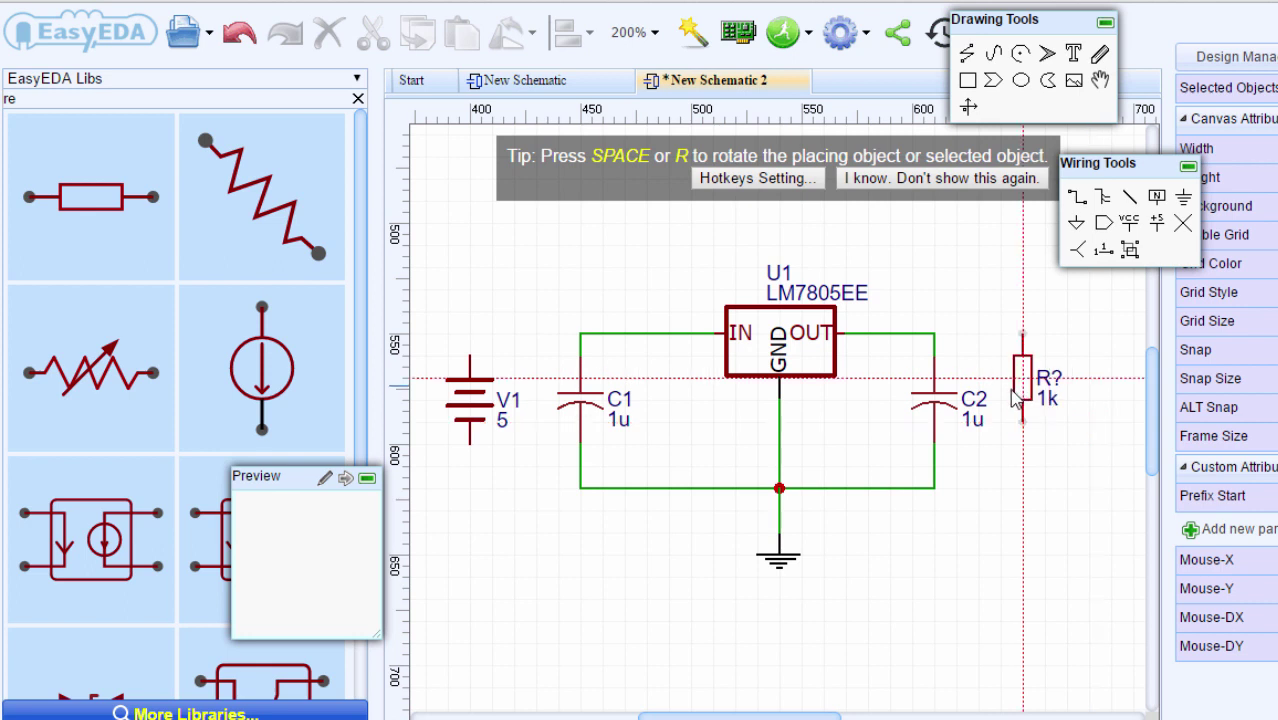
pyautogui.click(1000, 395)
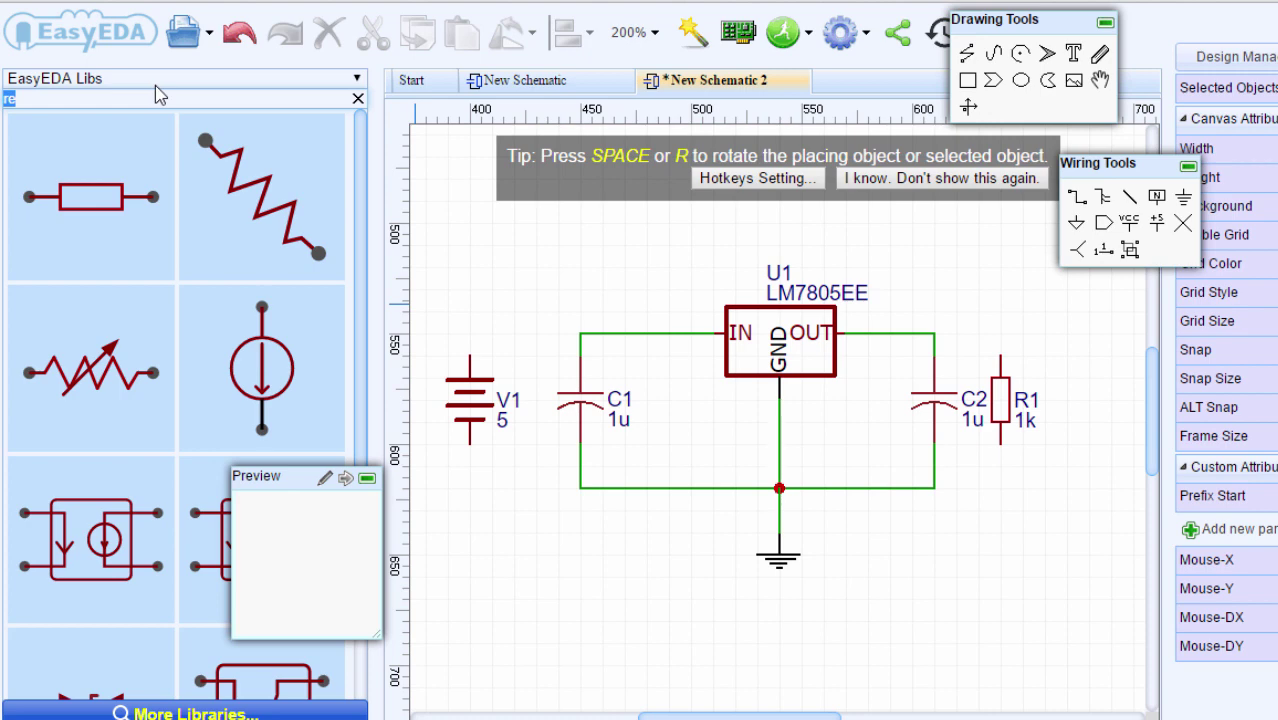
# Step: Search 'led' and place LED D1 upright below R1
pyautogui.write('led')
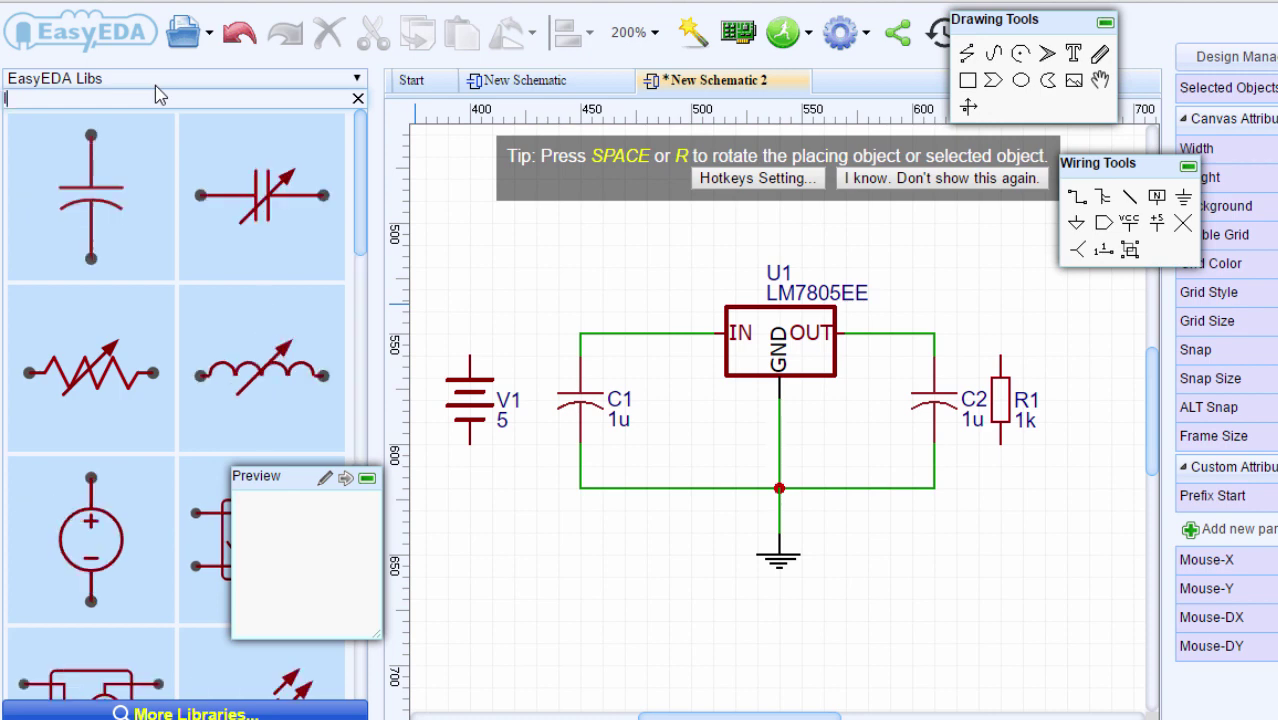
pyautogui.click(48, 400)
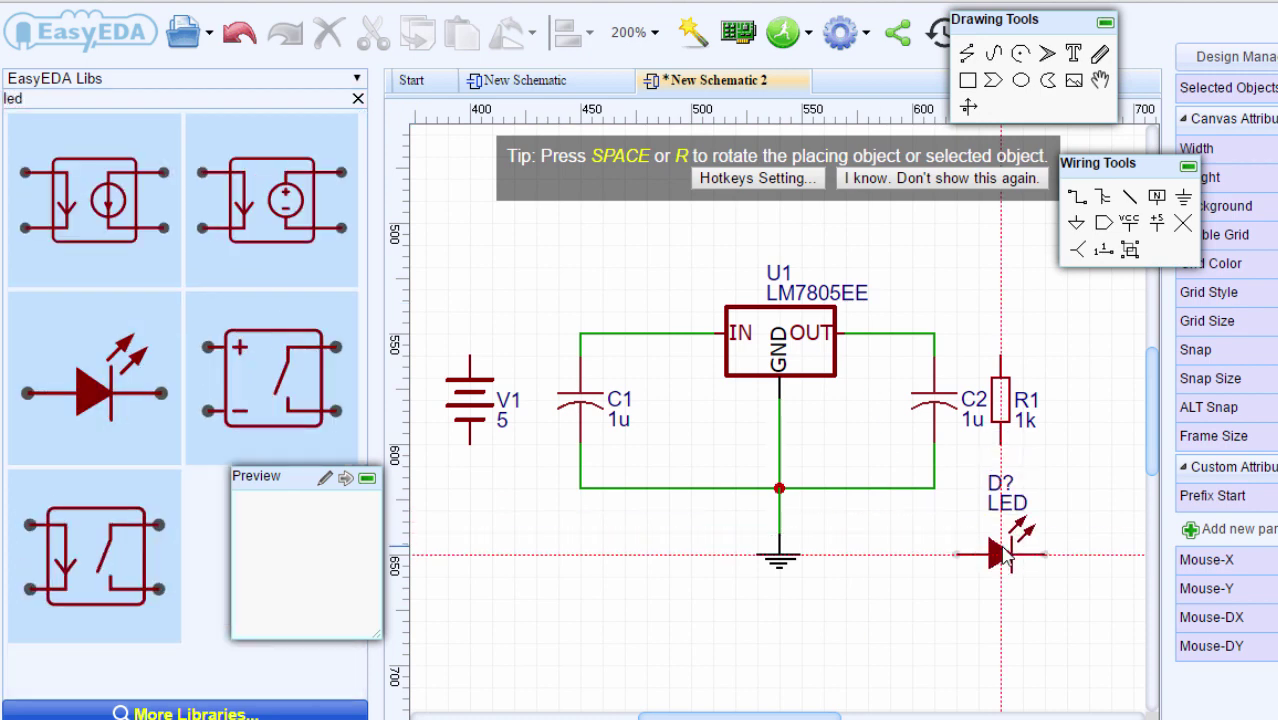
pyautogui.press('space')
pyautogui.click(1003, 555)
pyautogui.scroll(-1, 1003, 555)
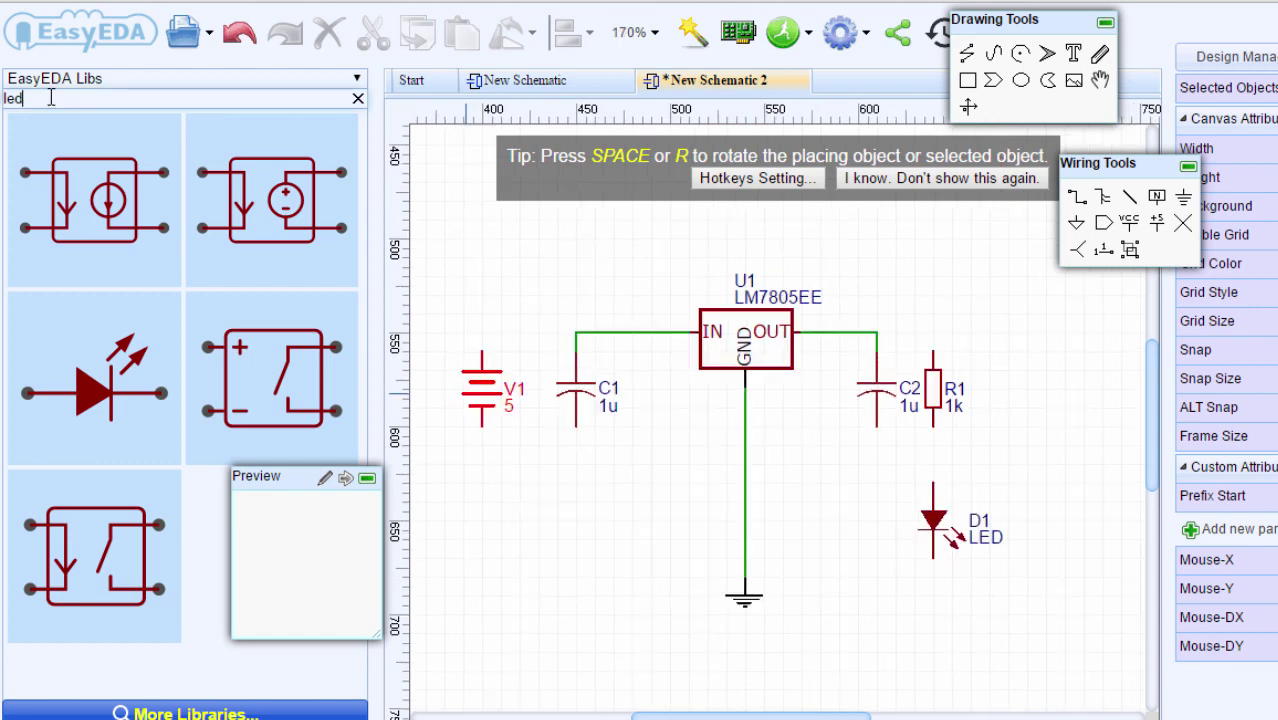
# Step: Search 'am' and pick the ammeter symbol to place as A1
pyautogui.doubleClick(46, 98)
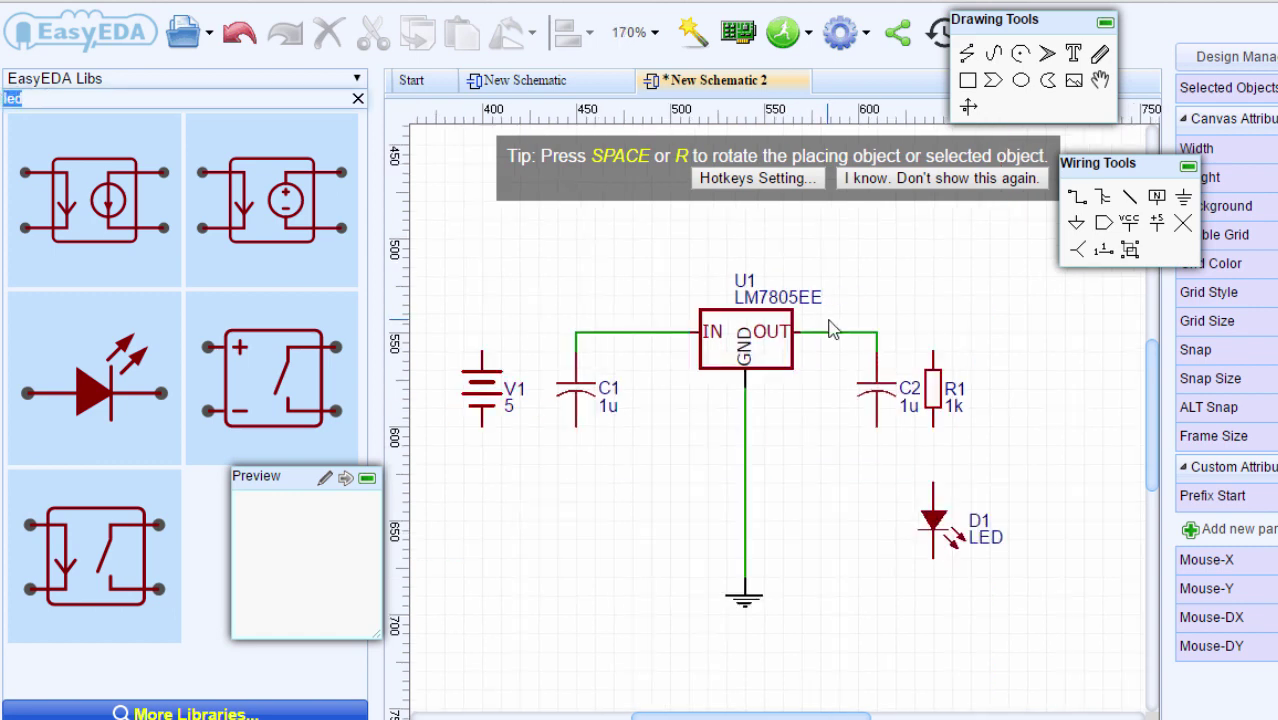
pyautogui.write('am')
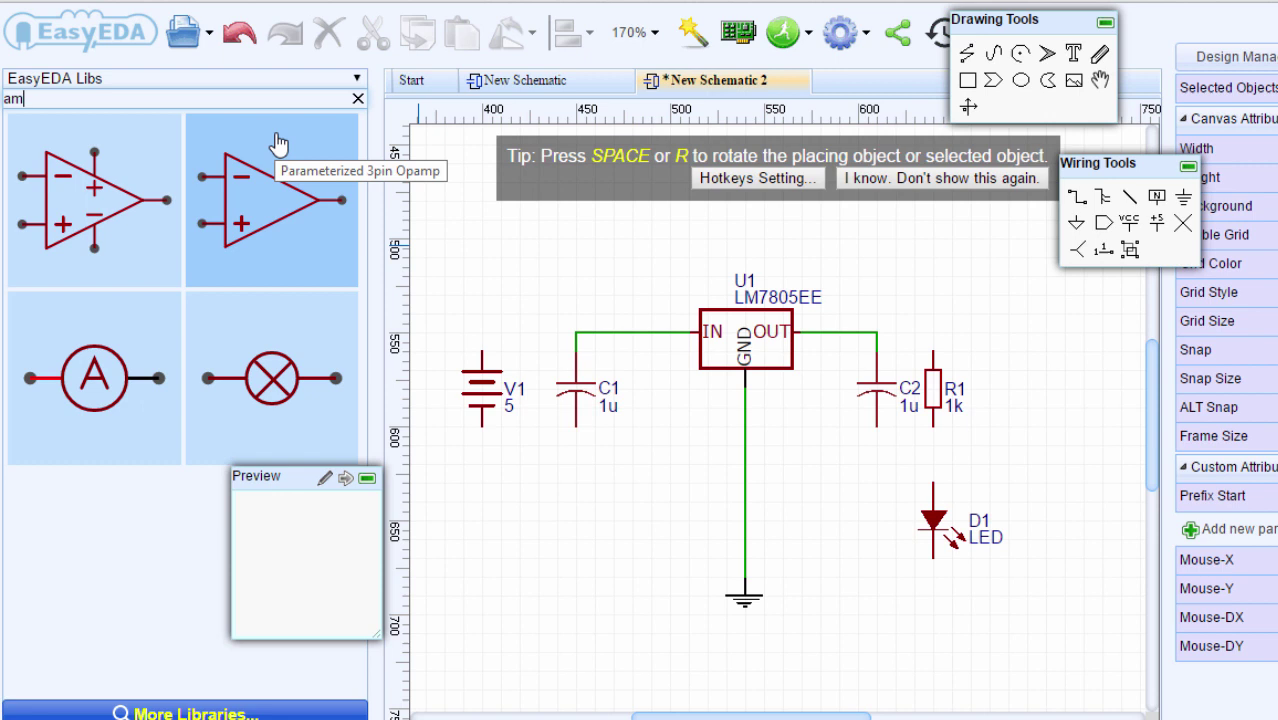
pyautogui.click(103, 388)
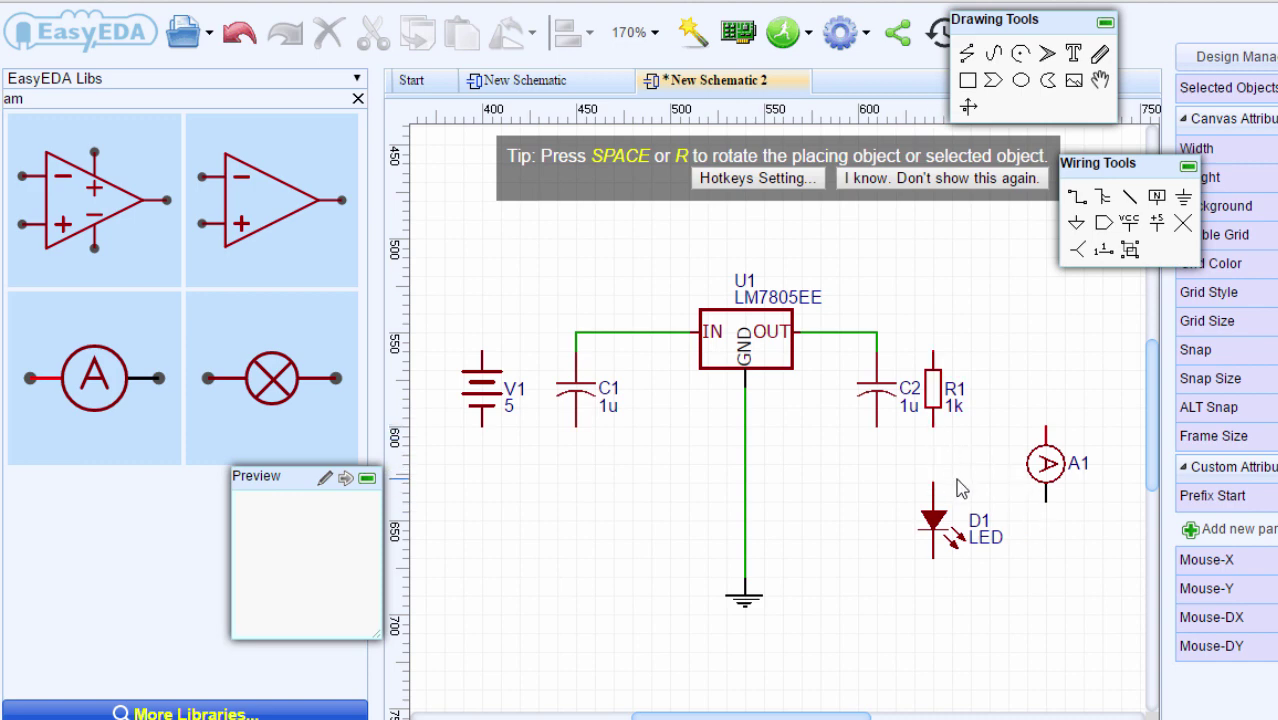
# Step: Wire R1's bottom to A1's top and A1's bottom to LED D1's top
pyautogui.click(933, 426)
pyautogui.click(1008, 442)
pyautogui.click(1046, 427)
pyautogui.click(933, 484)
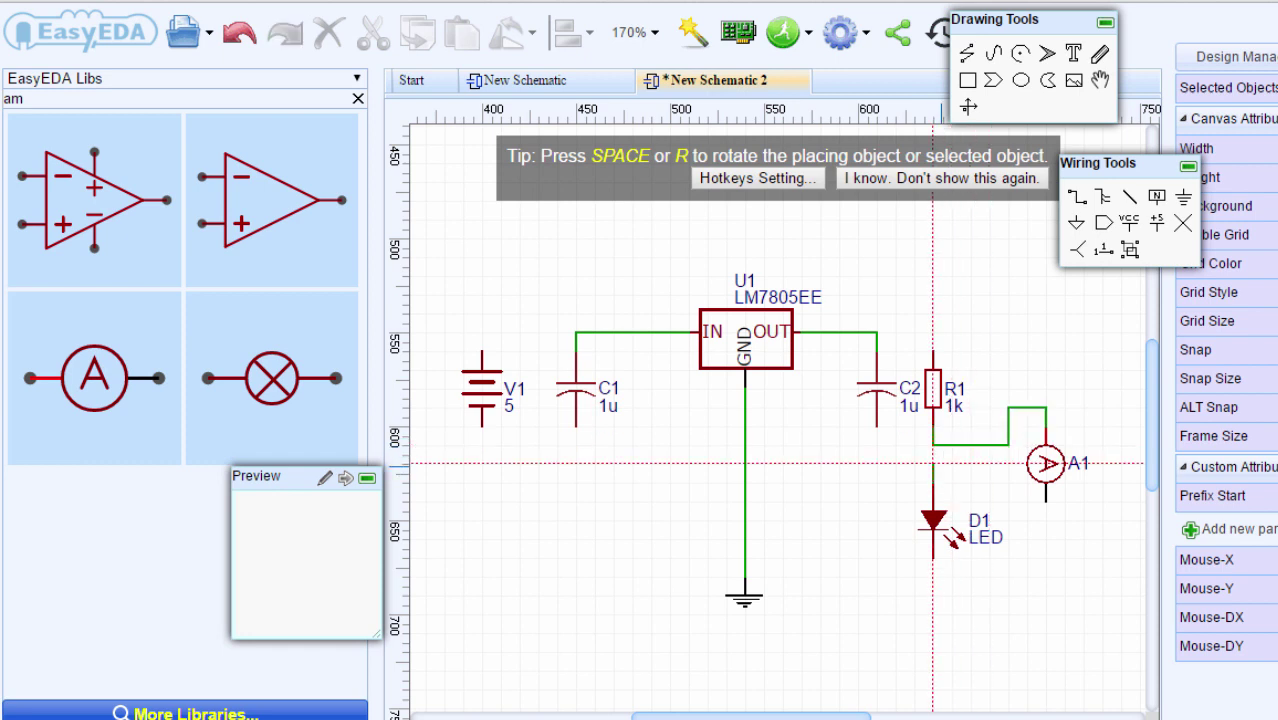
pyautogui.click(1008, 464)
pyautogui.click(1046, 500)
# Step: Connect the bottoms of V1, C1 and LED D1 to the ground line
pyautogui.click(482, 426)
pyautogui.click(482, 576)
pyautogui.click(744, 576)
pyautogui.click(575, 426)
pyautogui.click(575, 576)
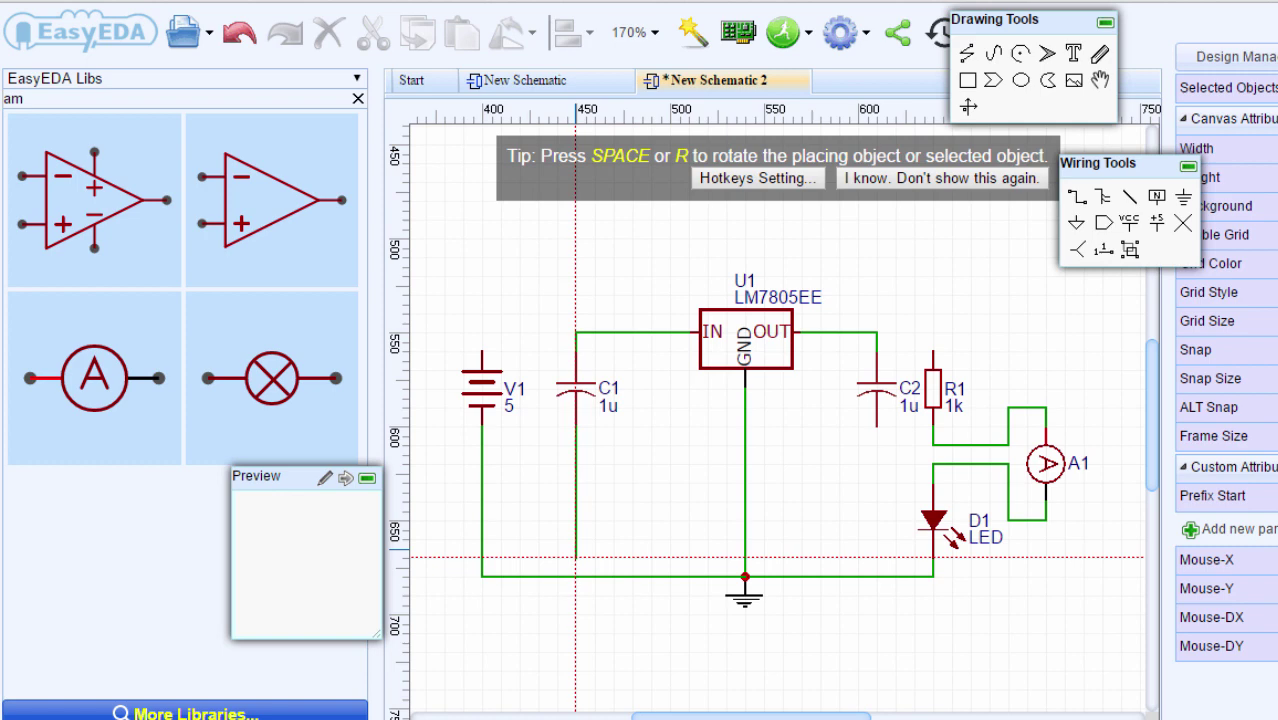
pyautogui.click(933, 556)
pyautogui.click(933, 576)
pyautogui.click(744, 576)
# Step: Join V1's top to the input wire, C2 to ground, and R1's top to OUT
pyautogui.click(482, 352)
pyautogui.click(575, 332)
pyautogui.click(877, 426)
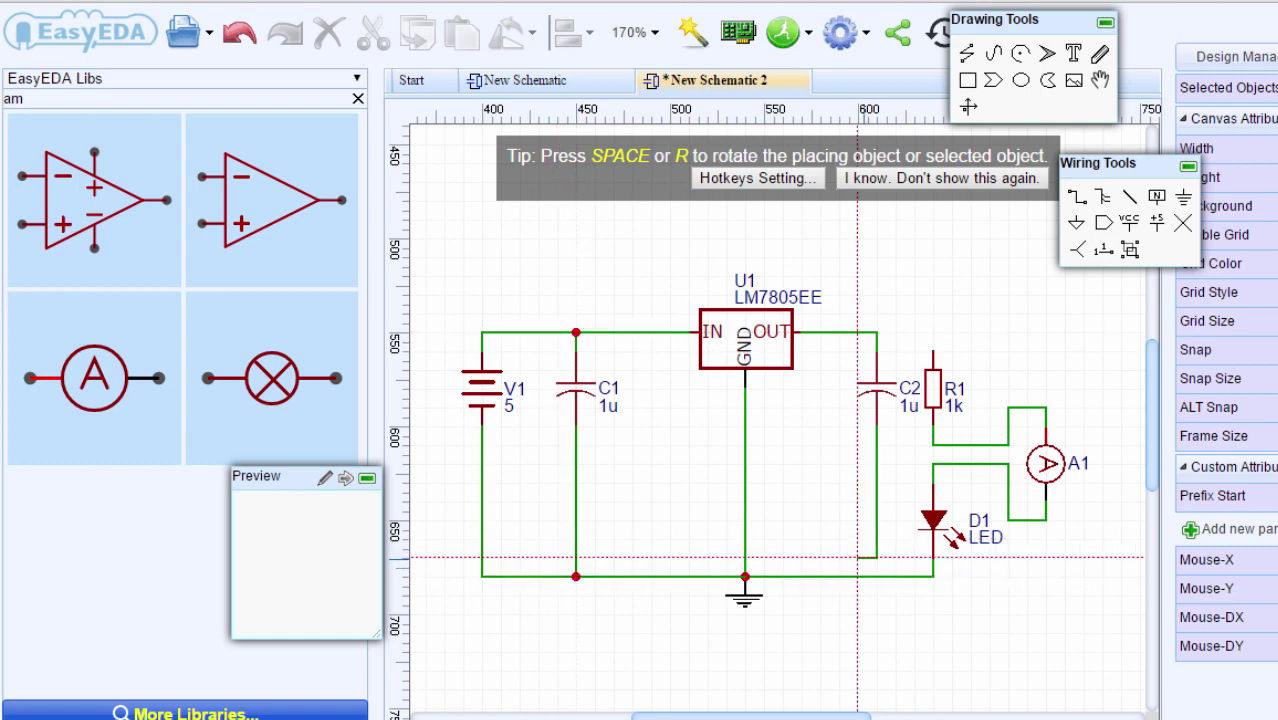
pyautogui.click(877, 576)
pyautogui.click(933, 352)
pyautogui.click(877, 332)
pyautogui.press('Escape')
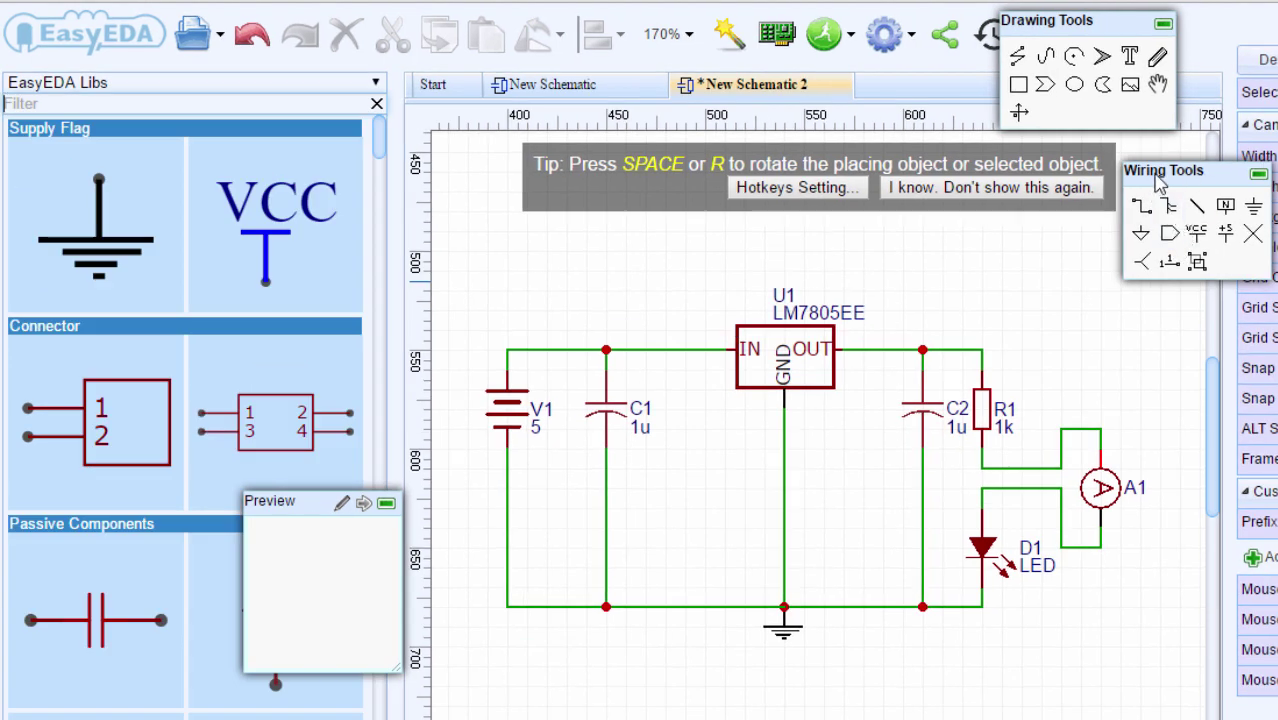
# Step: Place two upright voltage probes, on the input wire at V1 and the output wire at R1
pyautogui.click(1141, 264)
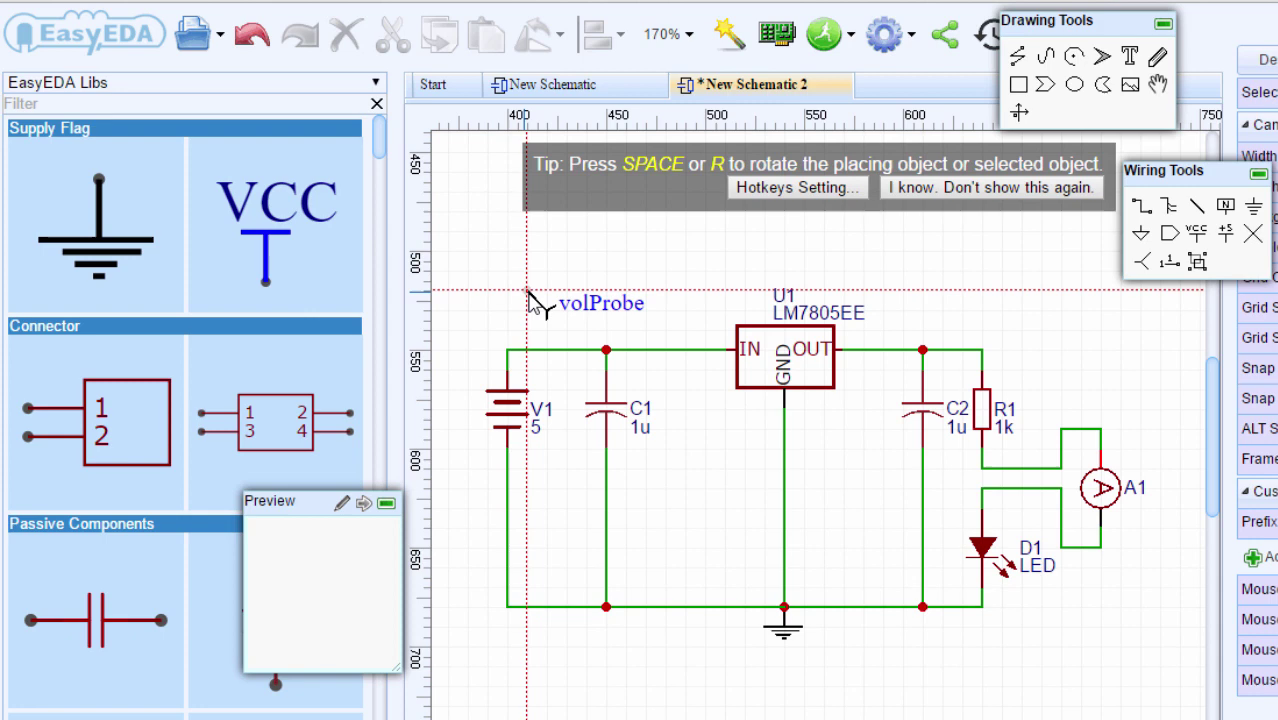
pyautogui.press('space')
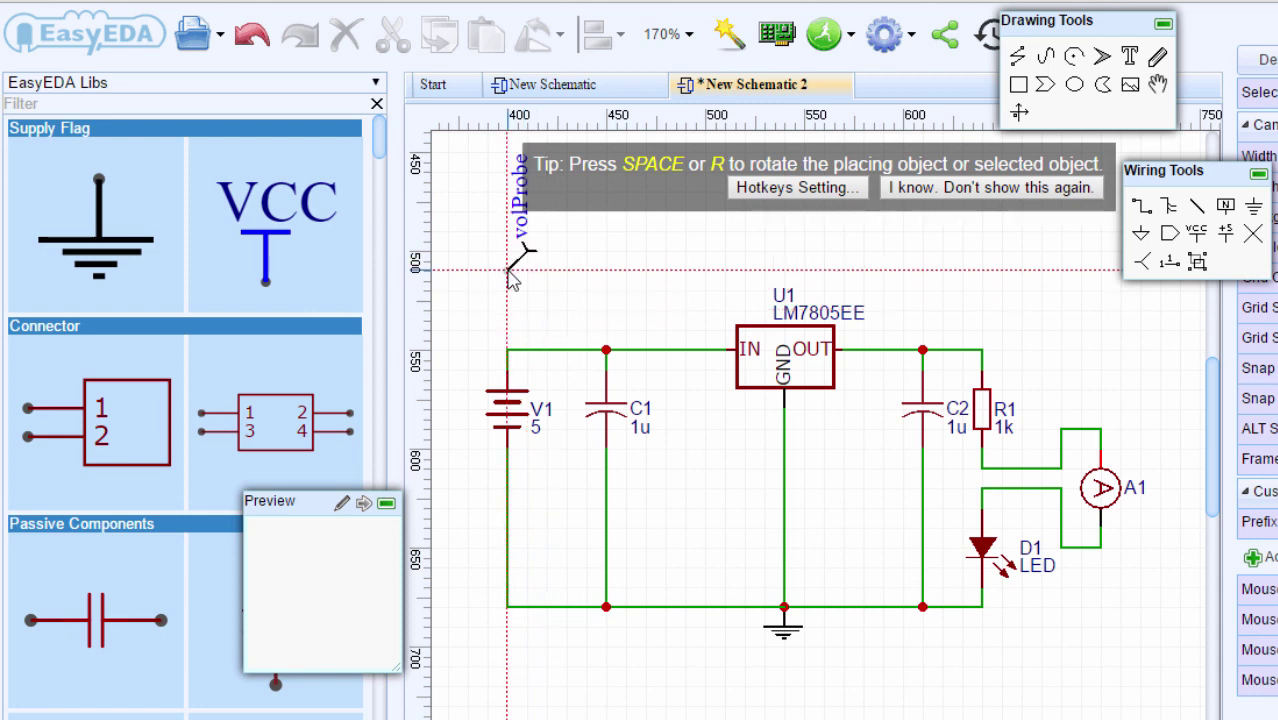
pyautogui.click(529, 347)
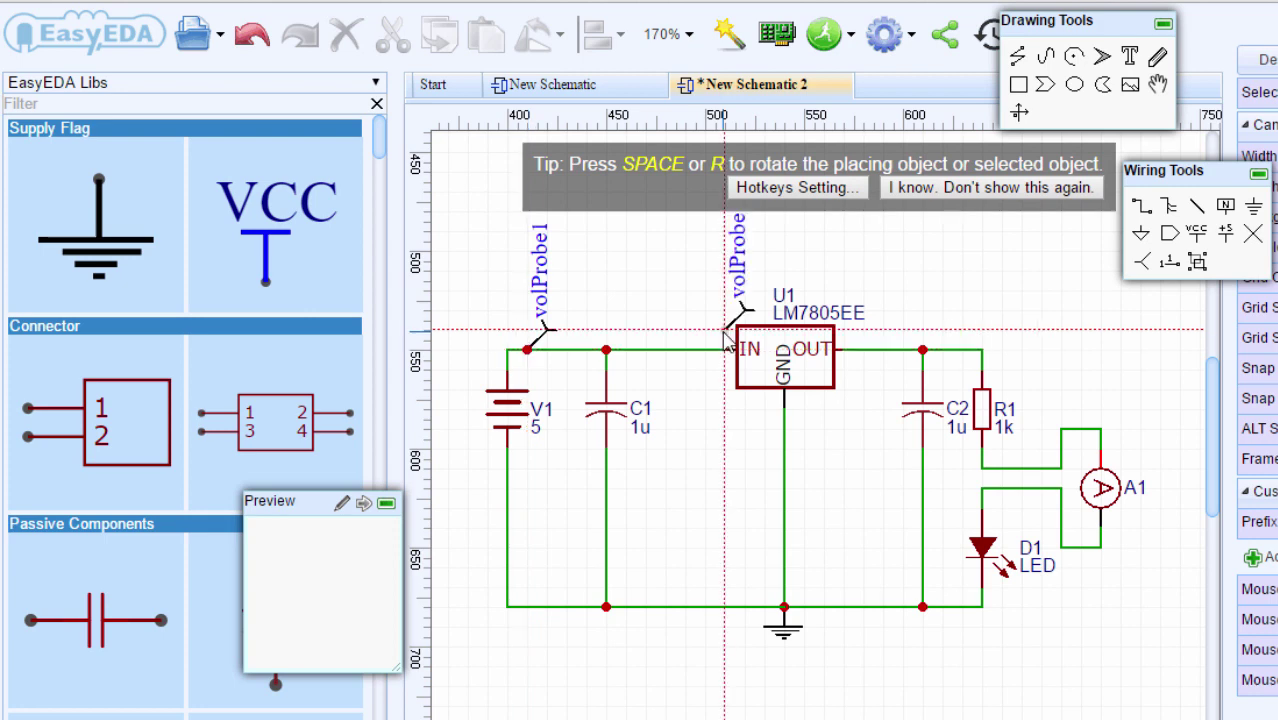
pyautogui.click(982, 349)
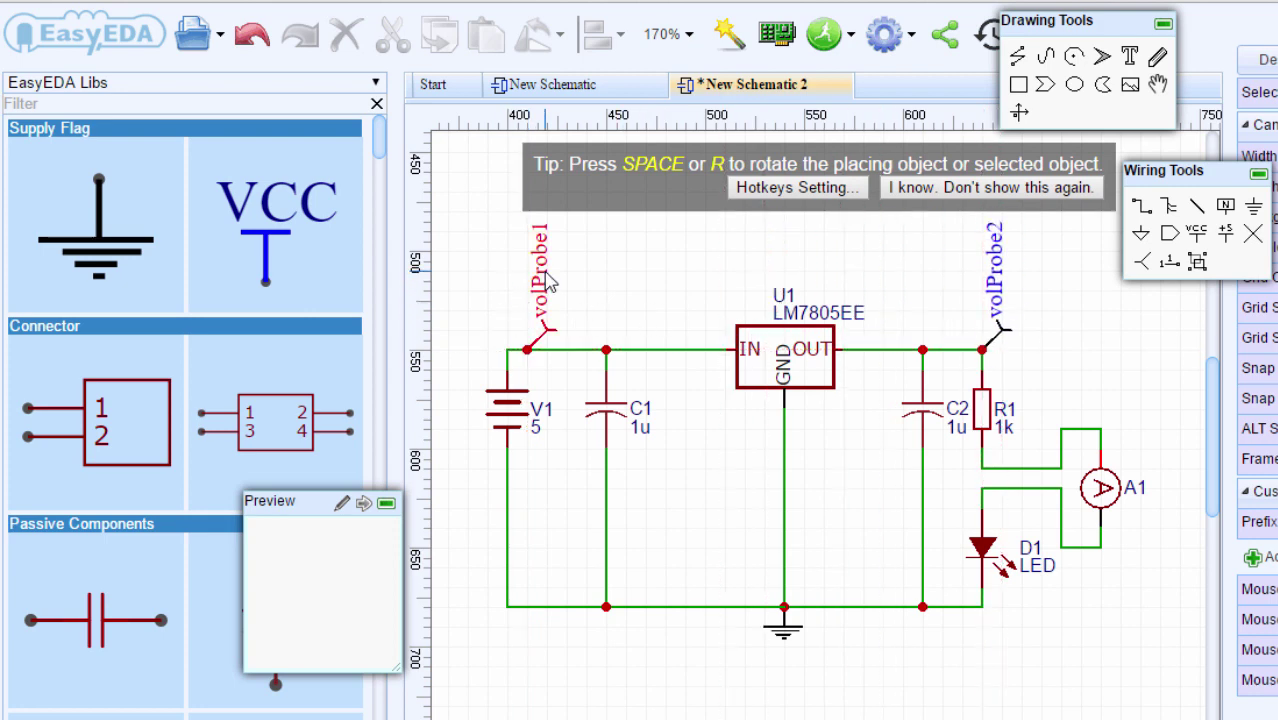
# Step: Rename volProbe1 to 'V in' and volProbe2 to 'V out'
pyautogui.click(545, 282)
pyautogui.doubleClick(545, 282)
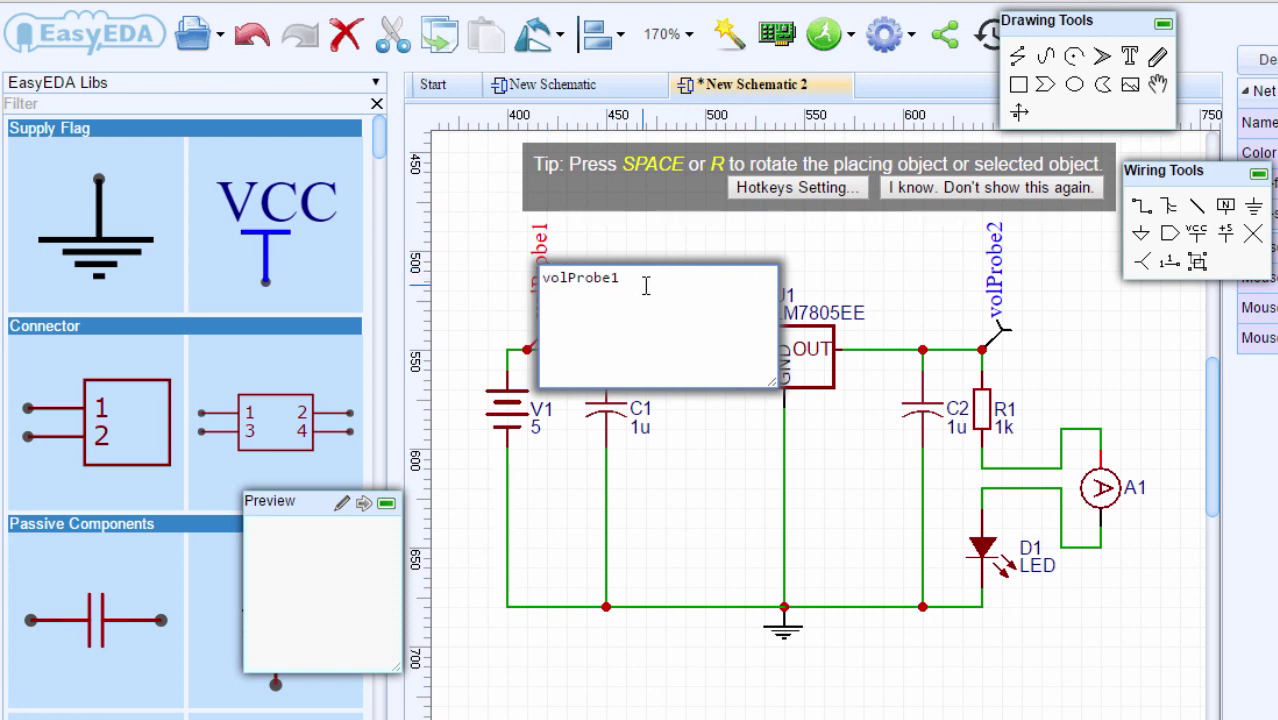
pyautogui.moveTo(648, 282); pyautogui.dragTo(516, 288)
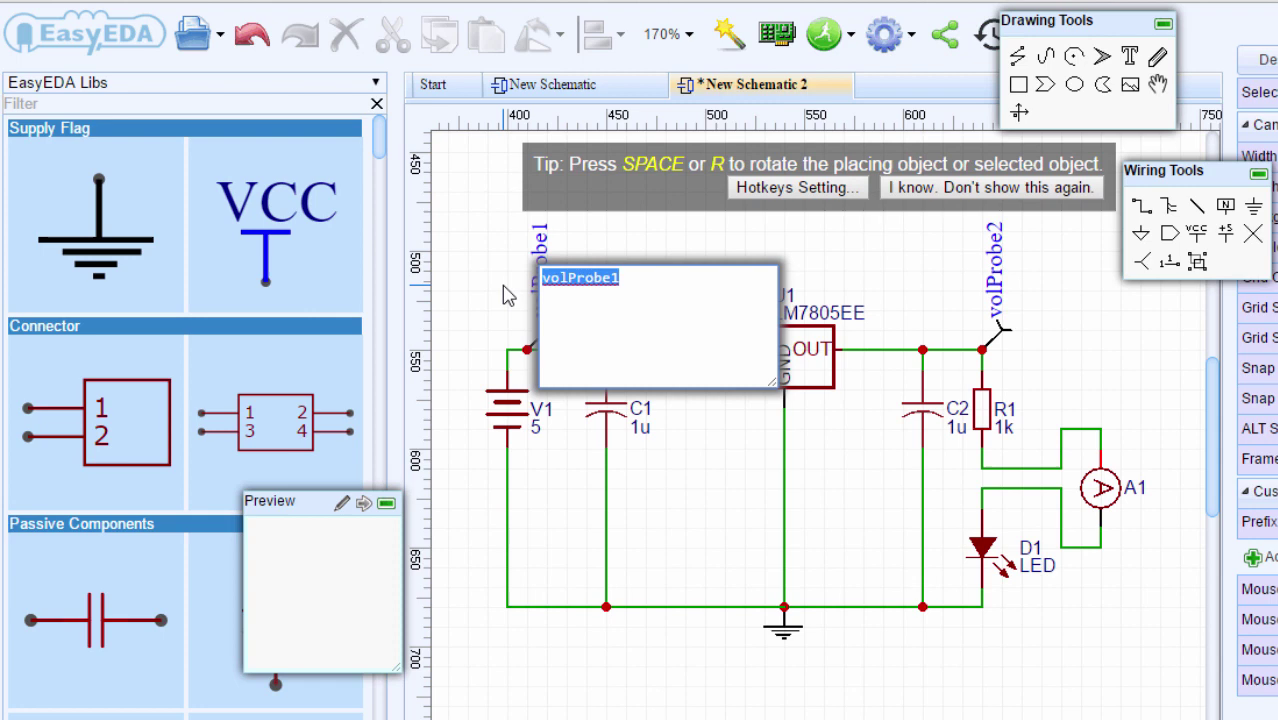
pyautogui.write('v in')
pyautogui.click(876, 265)
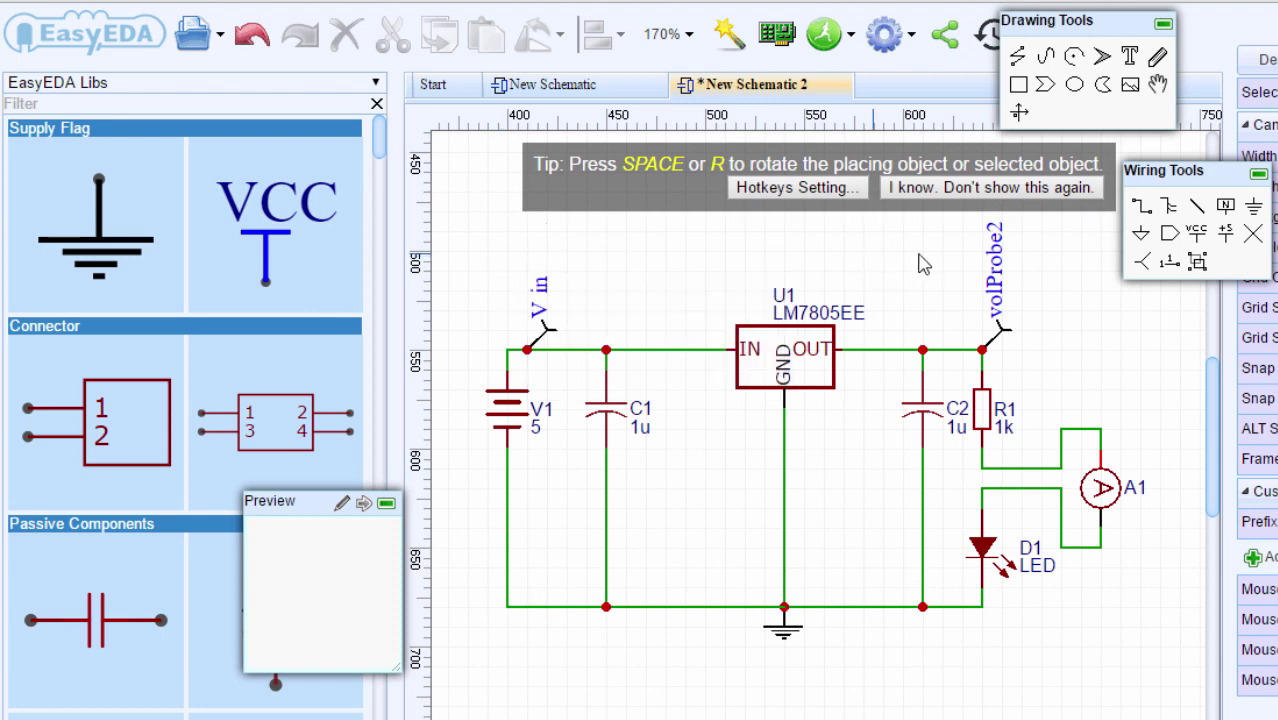
pyautogui.doubleClick(990, 272)
pyautogui.hotkey('ctrl', 'a')
pyautogui.press('BackSpace')
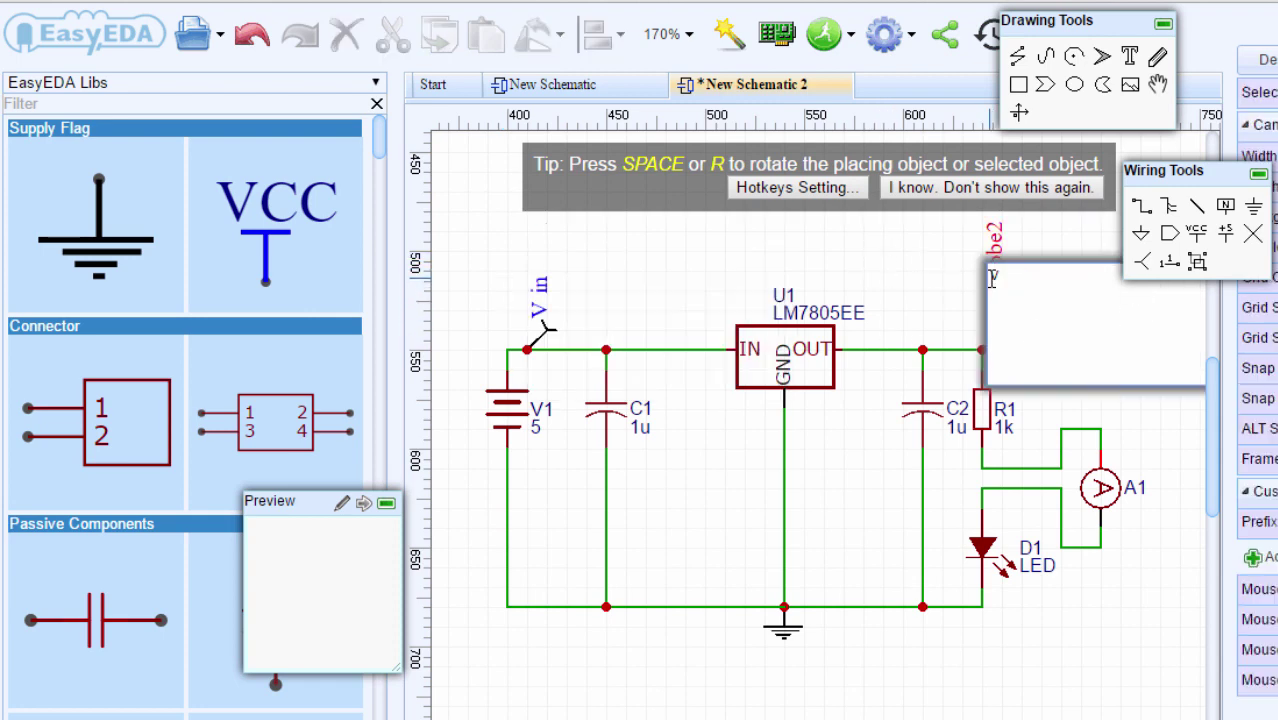
pyautogui.click(921, 277)
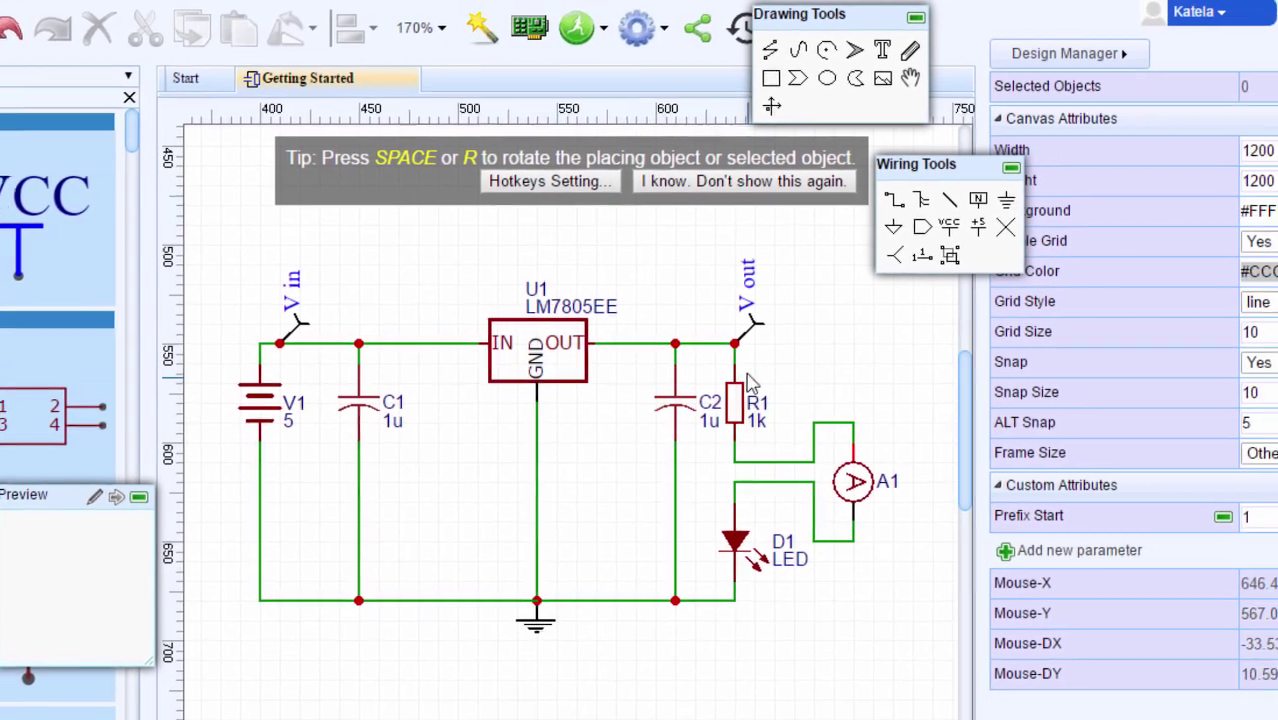
# Step: Change resistor R1's value from 1k to 330
pyautogui.click(898, 410)
pyautogui.moveTo(1205, 114); pyautogui.dragTo(1180, 119)
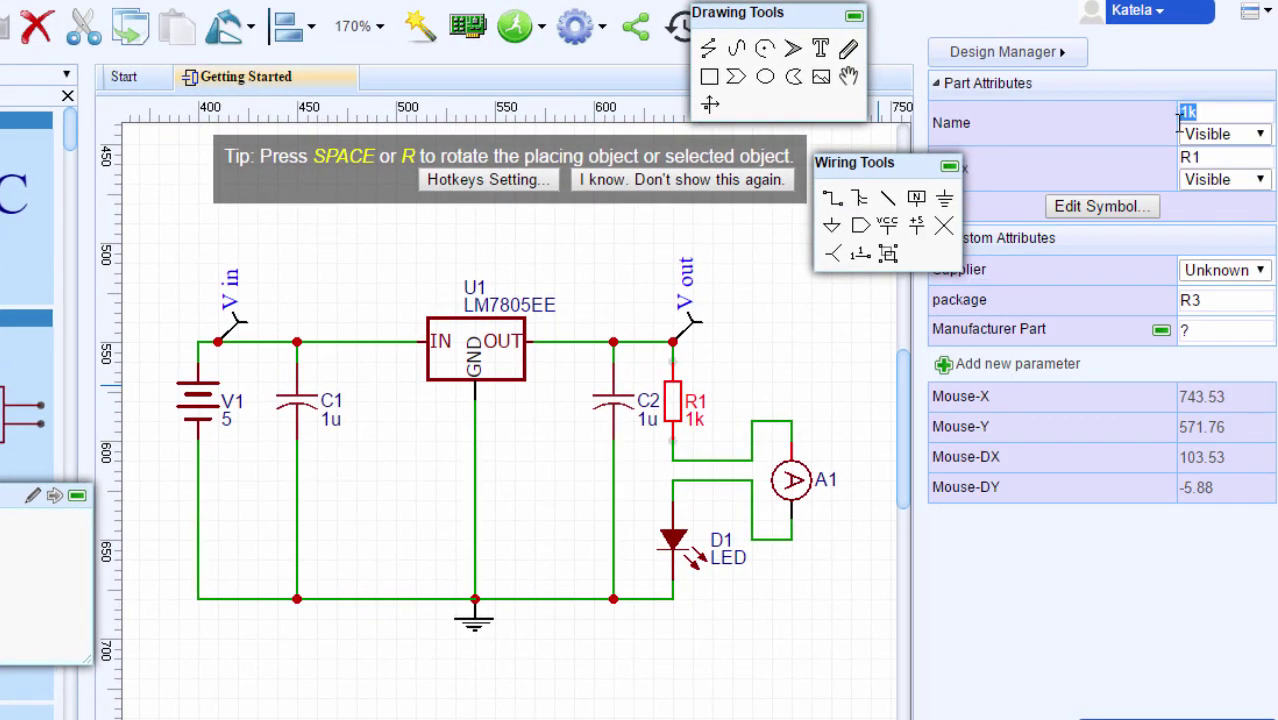
pyautogui.write('330')
pyautogui.click(845, 368)
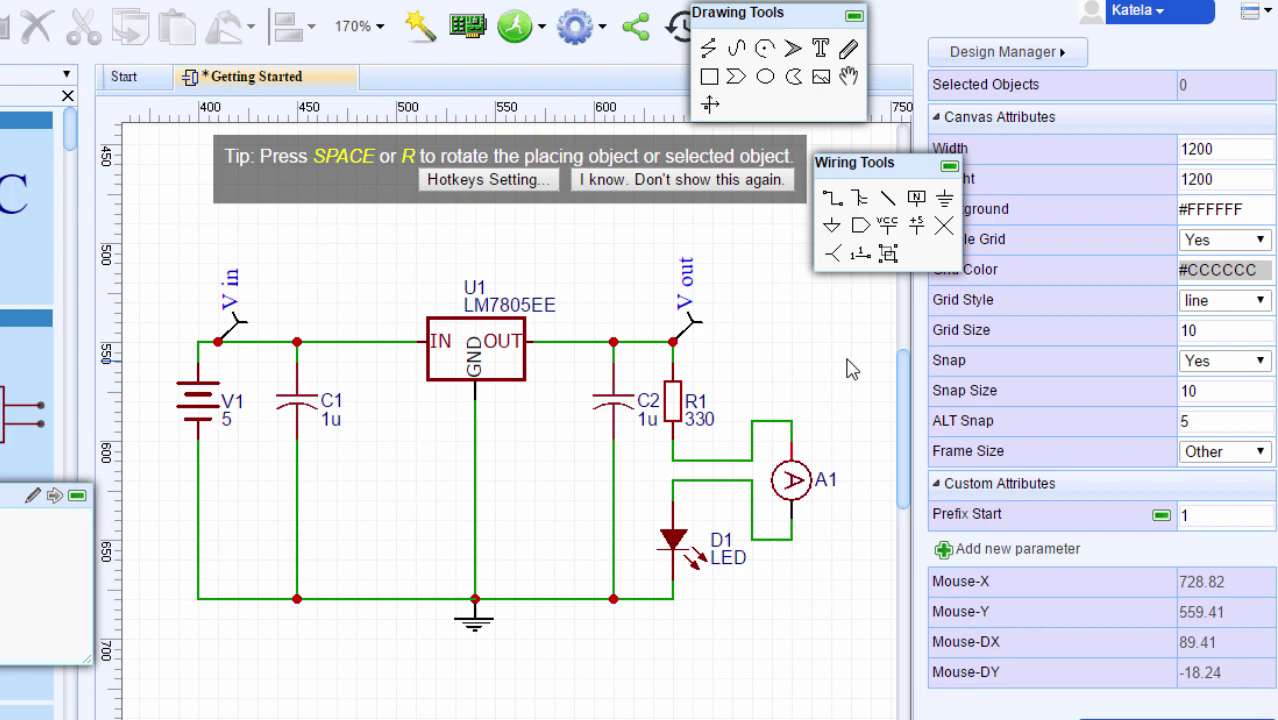
# Step: Set battery V1's voltage from 5 V to 12 V
pyautogui.click(205, 402)
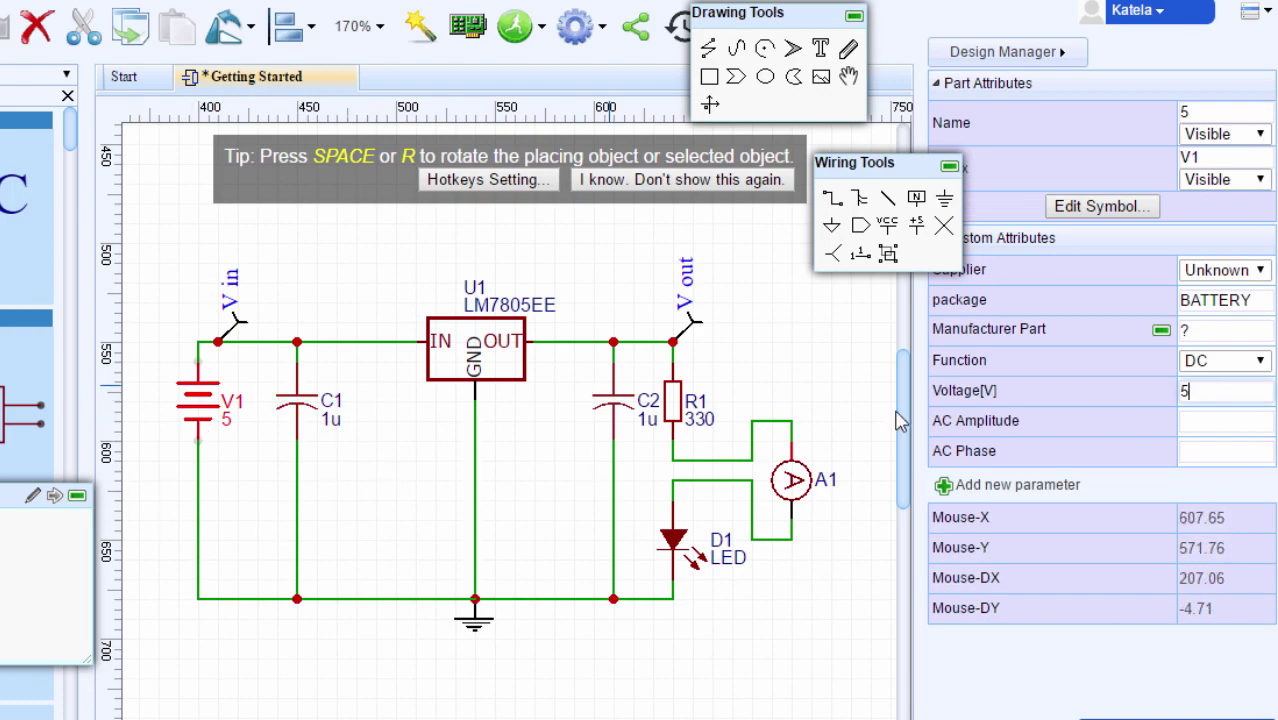
pyautogui.press('BackSpace')
pyautogui.write('12')
pyautogui.click(361, 267)
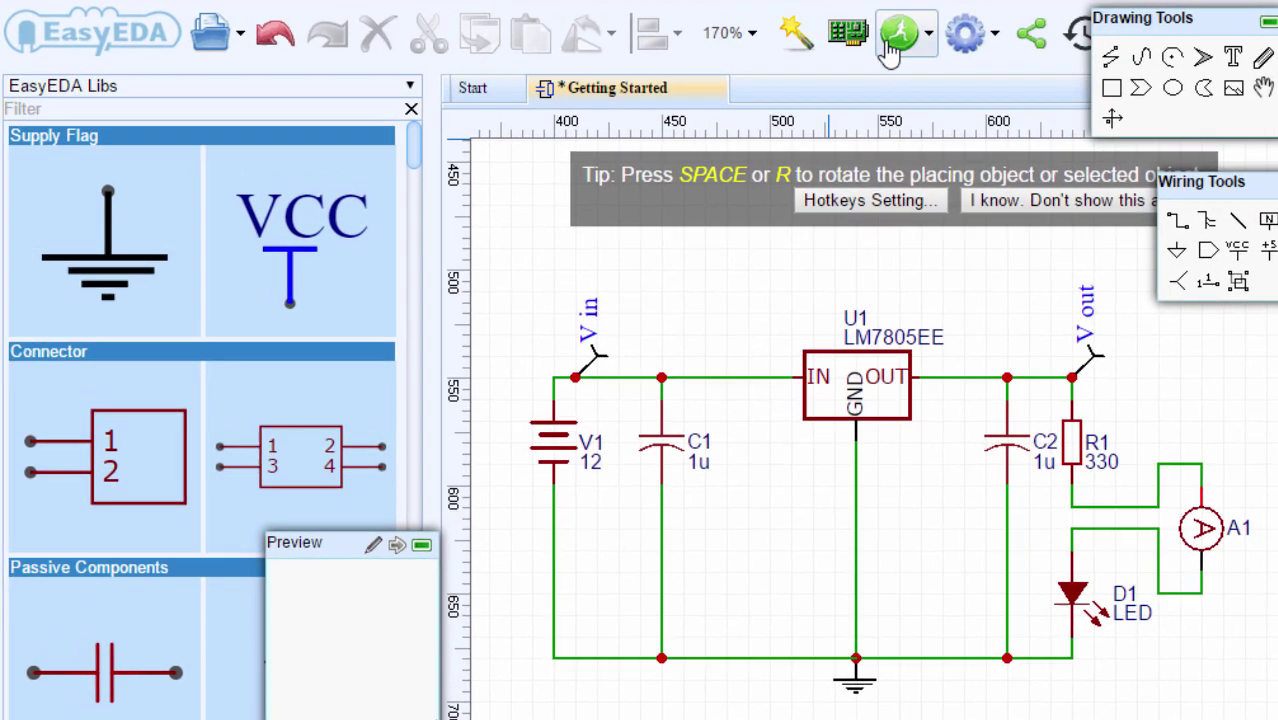
# Step: Run a transient simulation with 2m maximum timestep, 0 start time and 2 s stop time
pyautogui.click(889, 52)
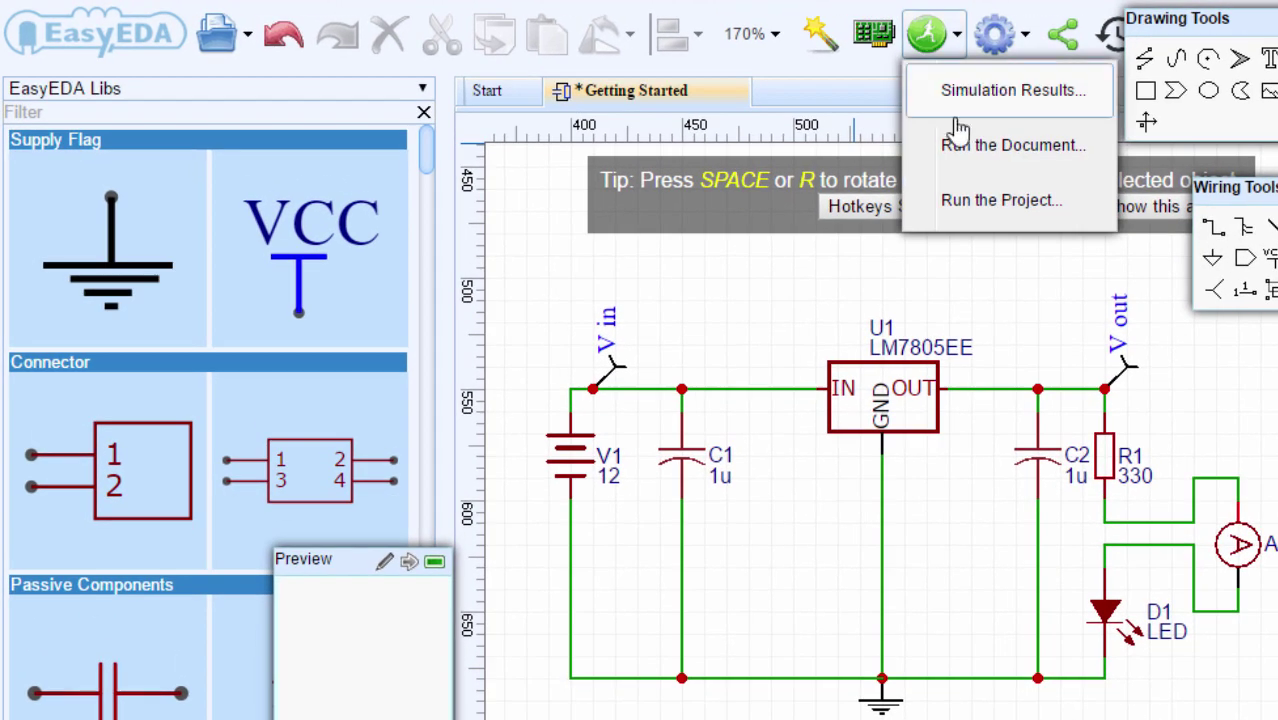
pyautogui.click(1072, 165)
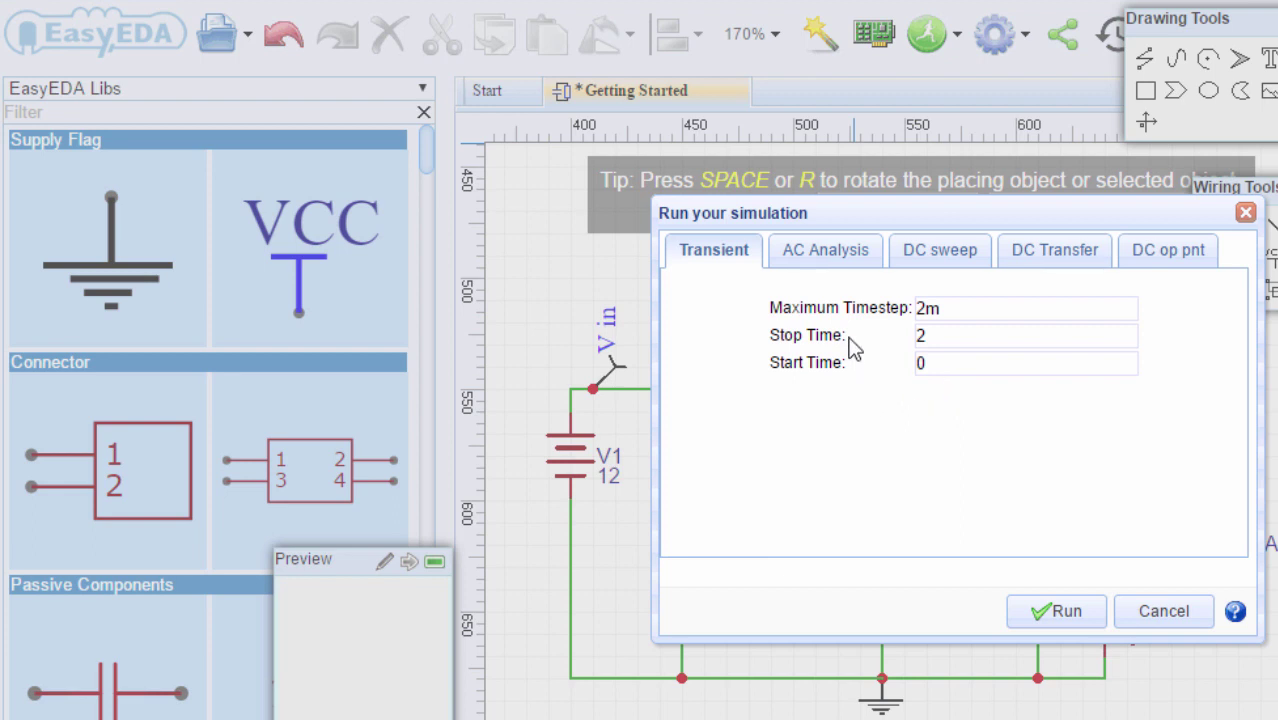
pyautogui.click(949, 309)
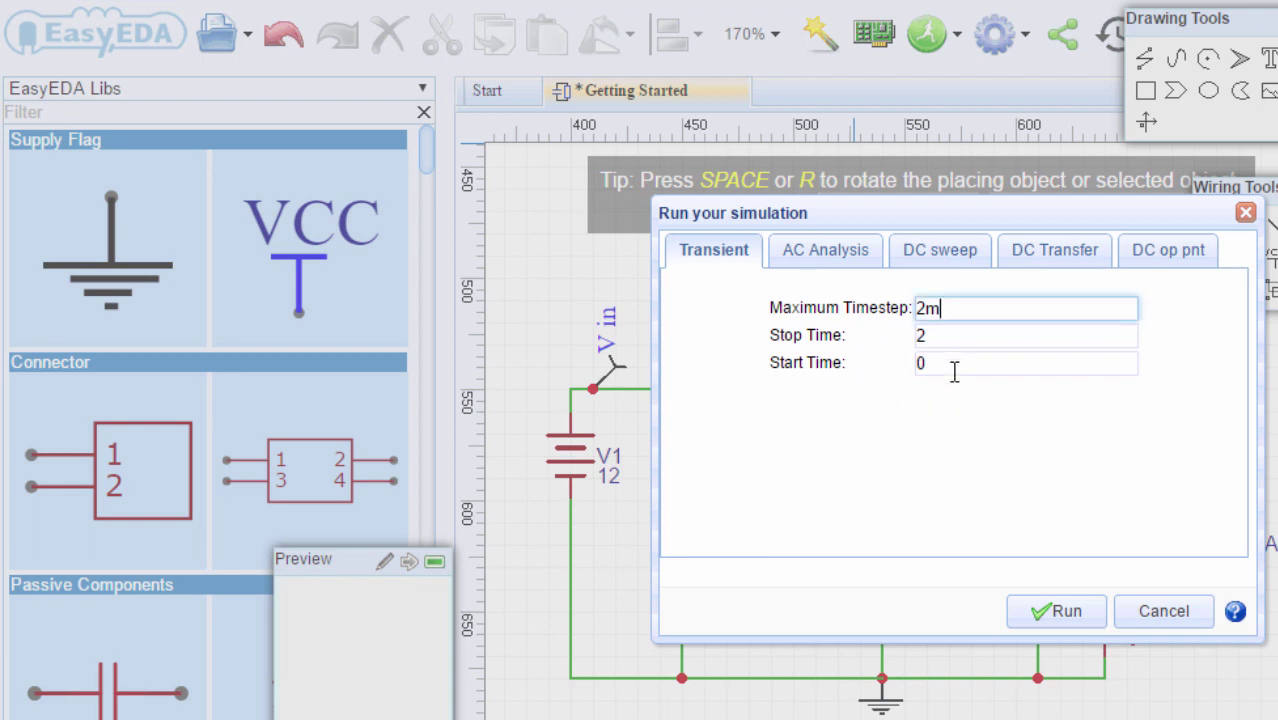
pyautogui.click(977, 338)
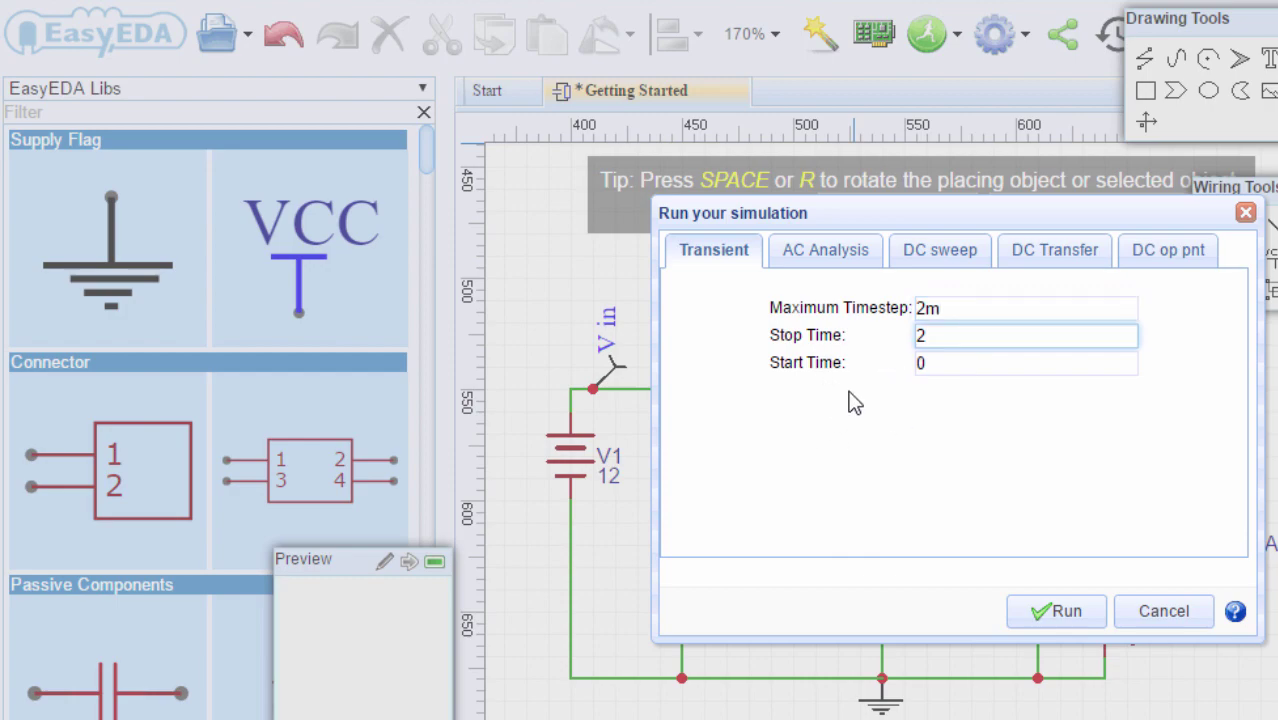
pyautogui.click(950, 363)
pyautogui.click(1051, 613)
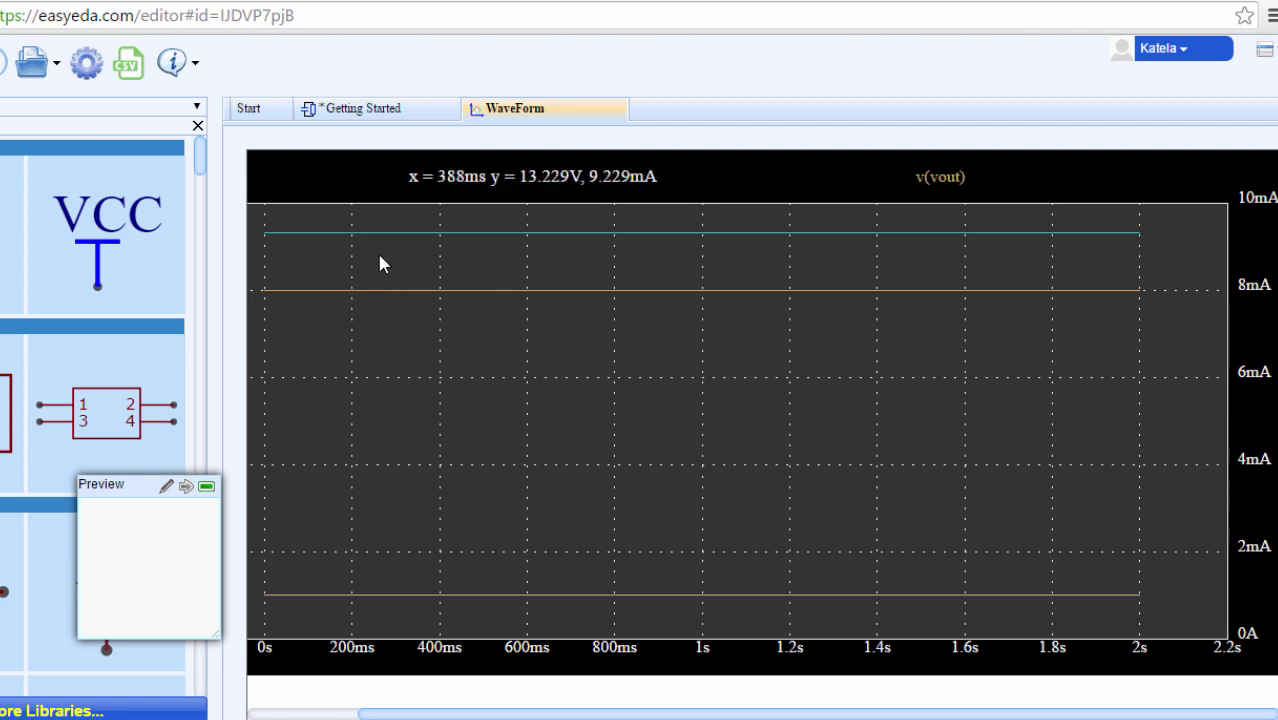
# Step: In WaveForm Config, put v(vin) in pane 2 and v(vout) in pane 3 coloured red
pyautogui.click(87, 64)
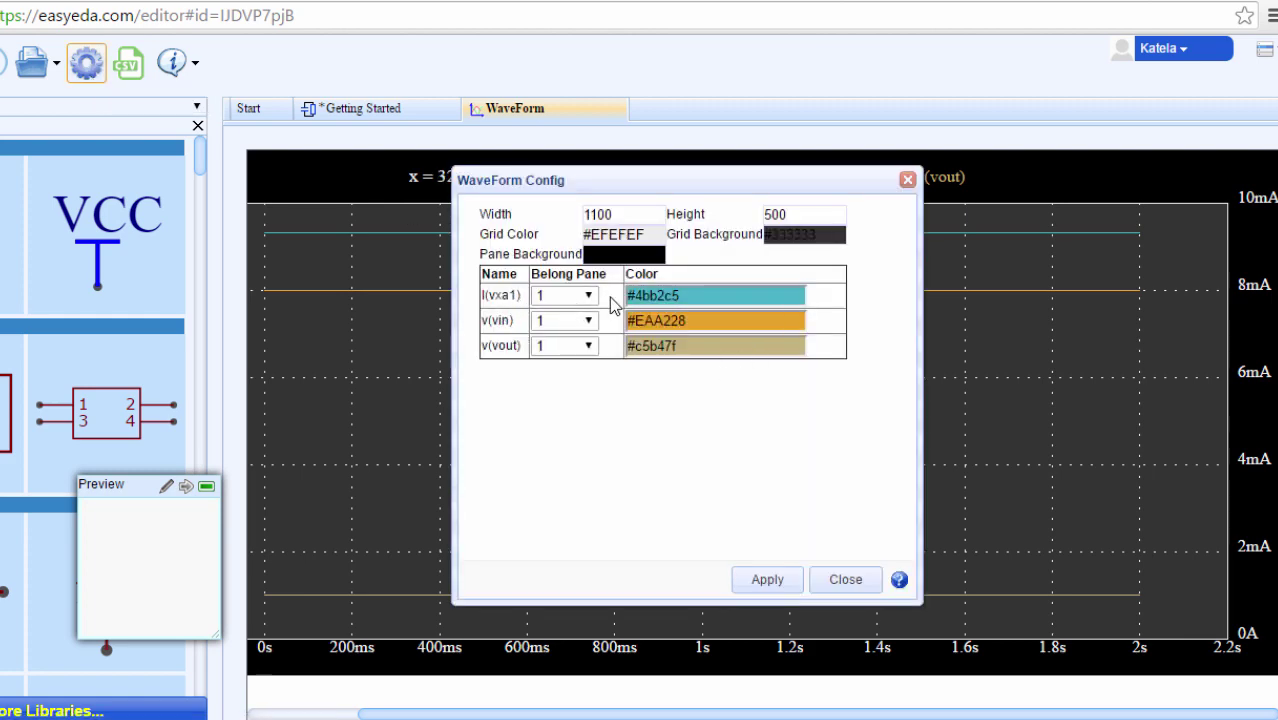
pyautogui.click(540, 306)
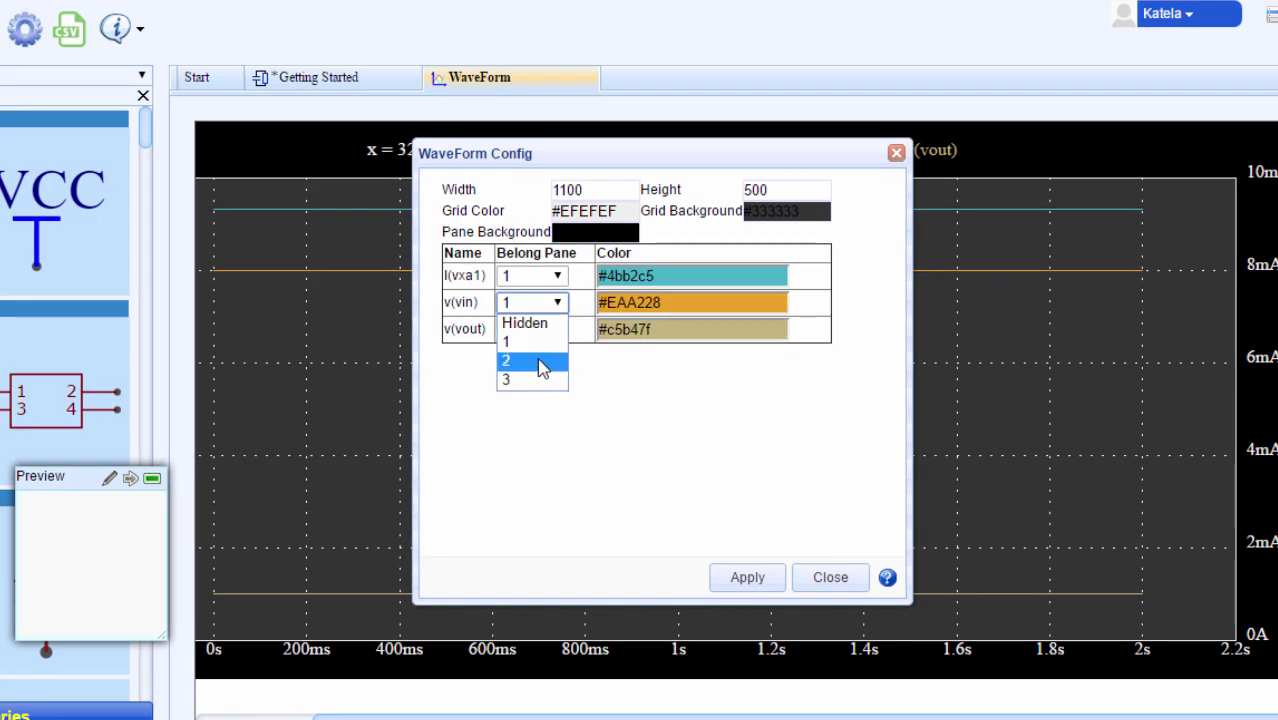
pyautogui.click(538, 362)
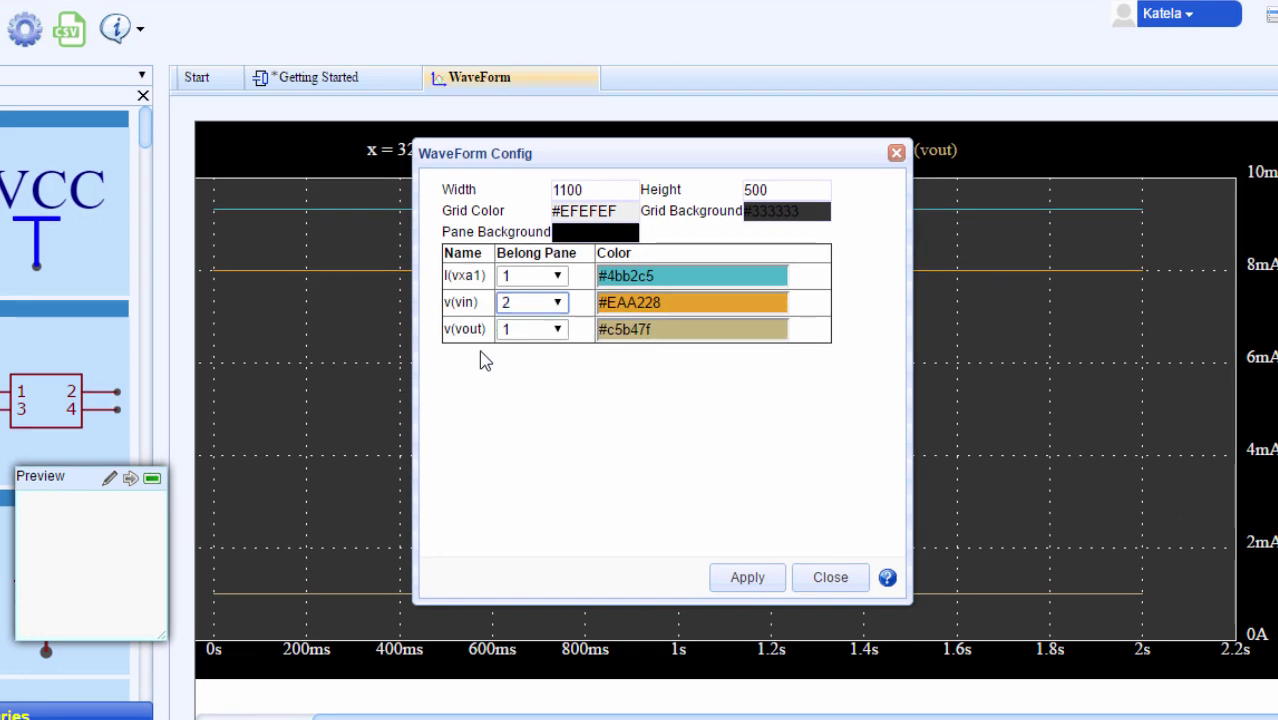
pyautogui.click(562, 331)
pyautogui.click(537, 412)
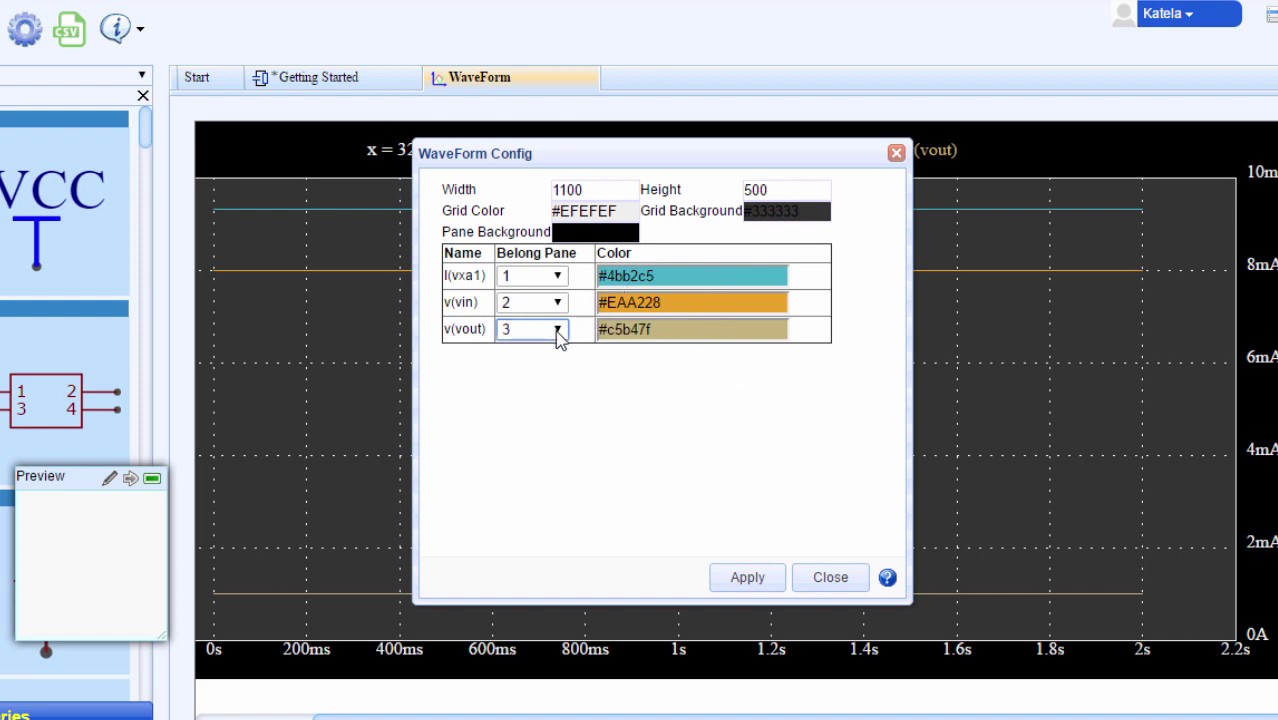
pyautogui.click(608, 331)
pyautogui.click(523, 464)
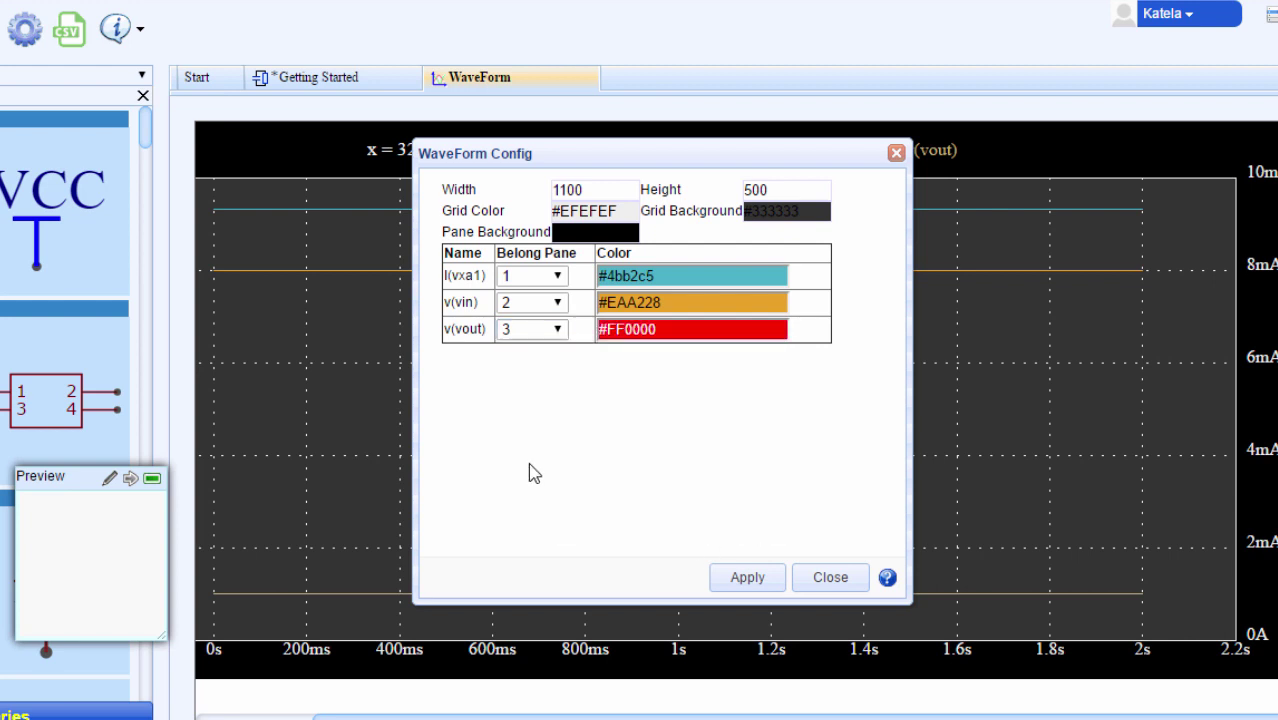
pyautogui.click(750, 580)
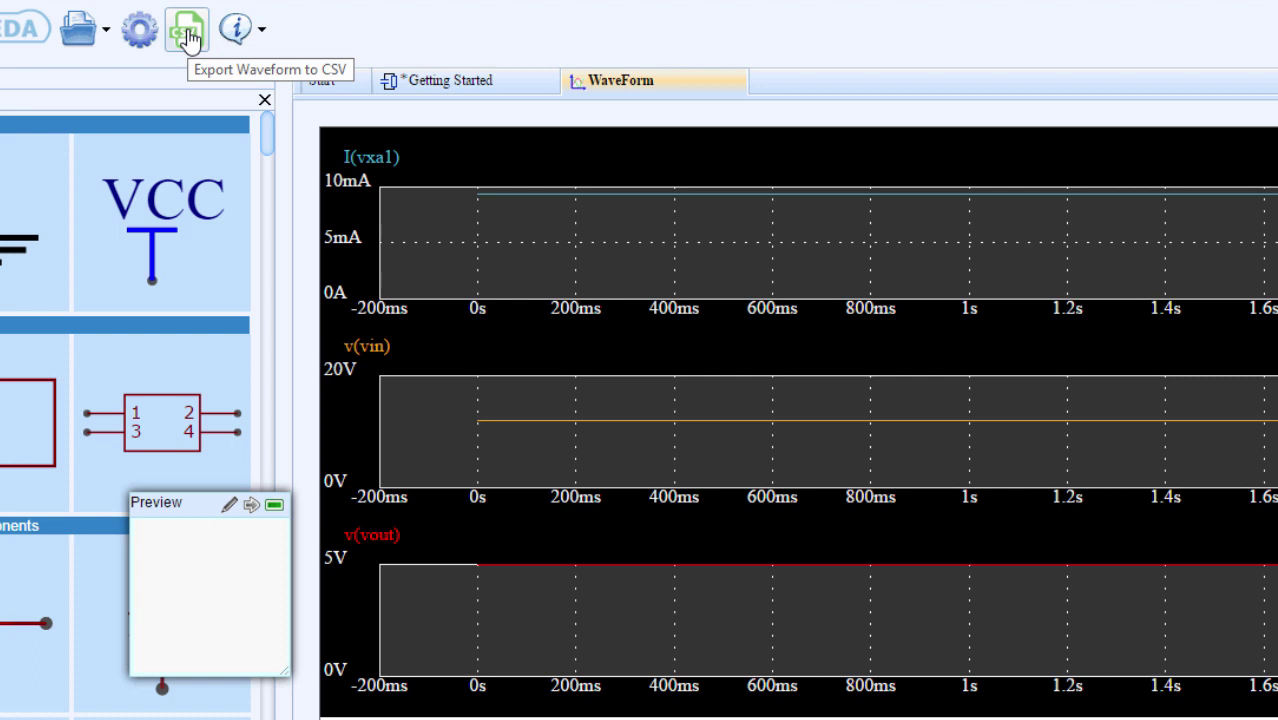
# Step: Remove the battery, probes and ammeter, then place 2-pin connectors P1 at the output and P2 at the input
pyautogui.click(450, 80)
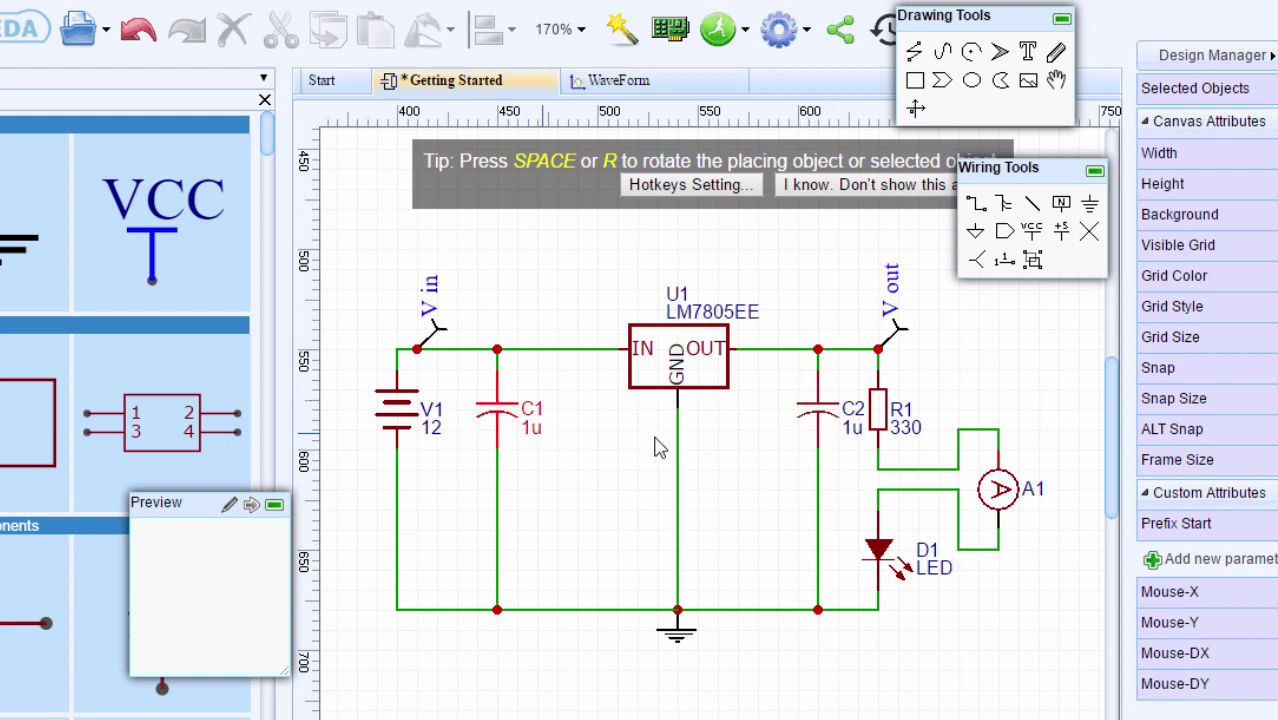
pyautogui.hotkey('ctrl', 'z')
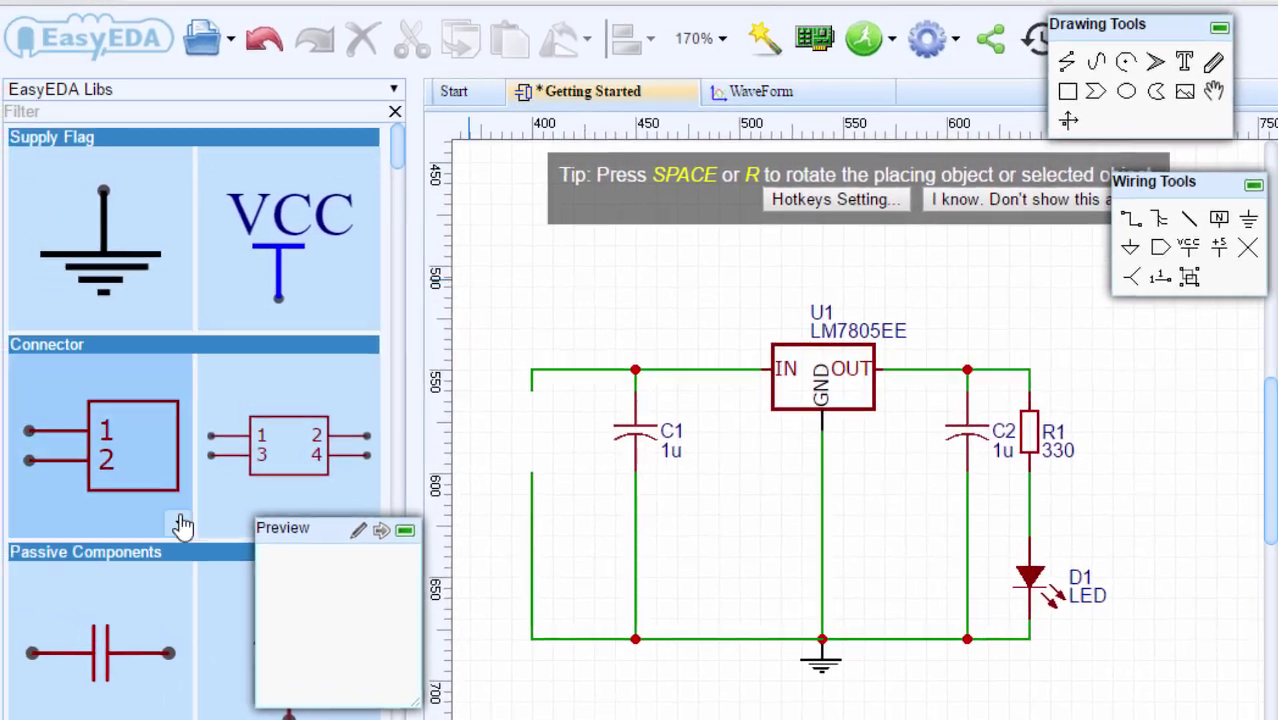
pyautogui.click(60, 497)
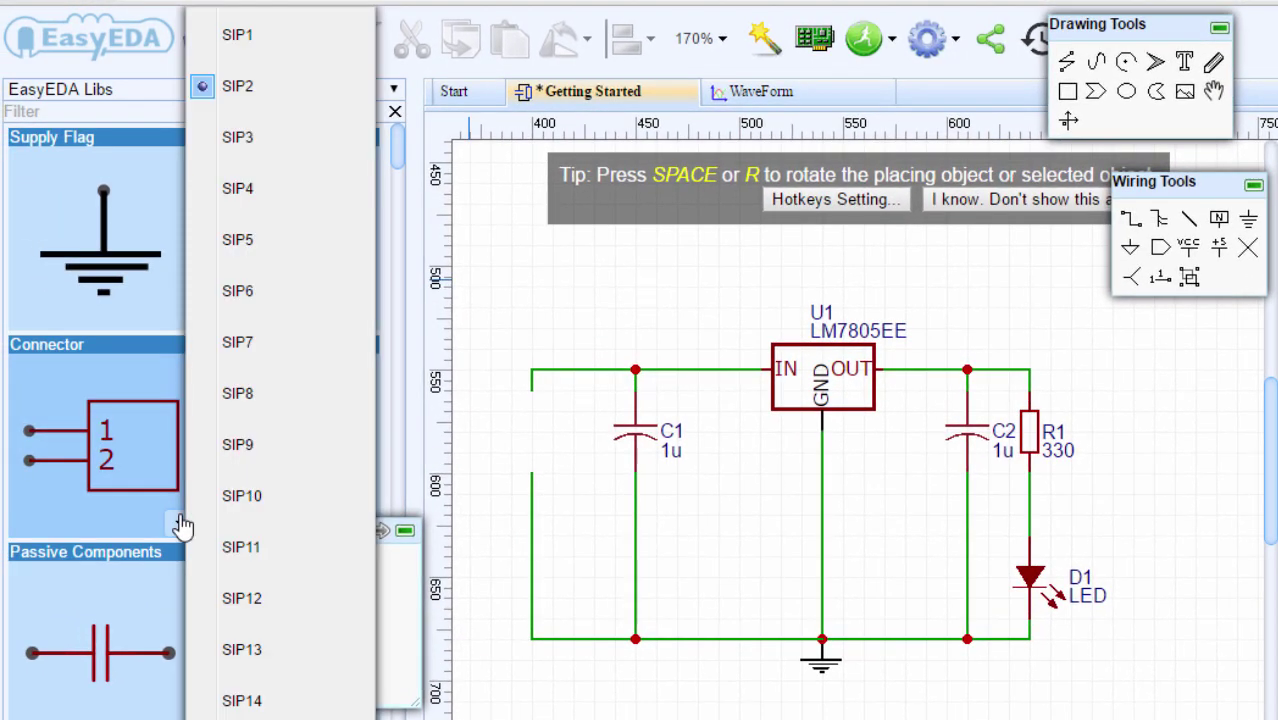
pyautogui.click(268, 100)
pyautogui.click(1167, 478)
pyautogui.scroll(-2, 969, 519)
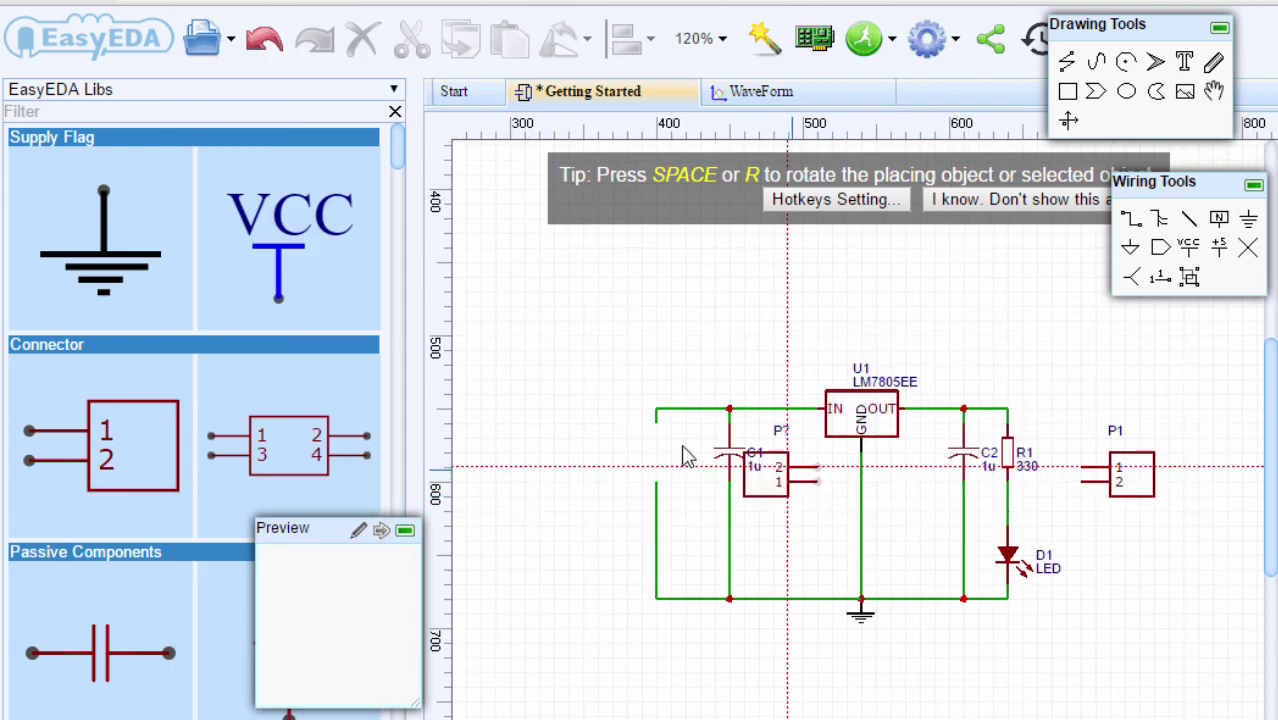
pyautogui.press('space')
pyautogui.press('space')
pyautogui.click(583, 452)
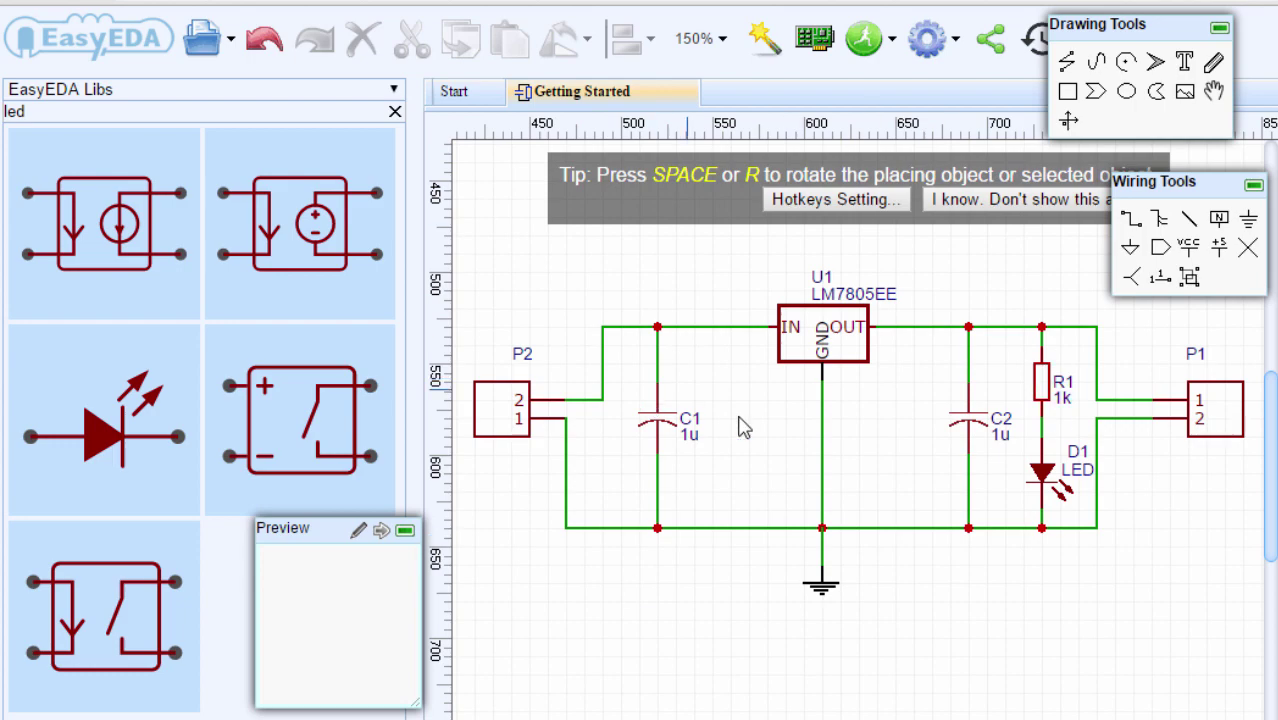
# Step: Convert the schematic to a PCB and move all footprints into the board outline
pyautogui.click(812, 44)
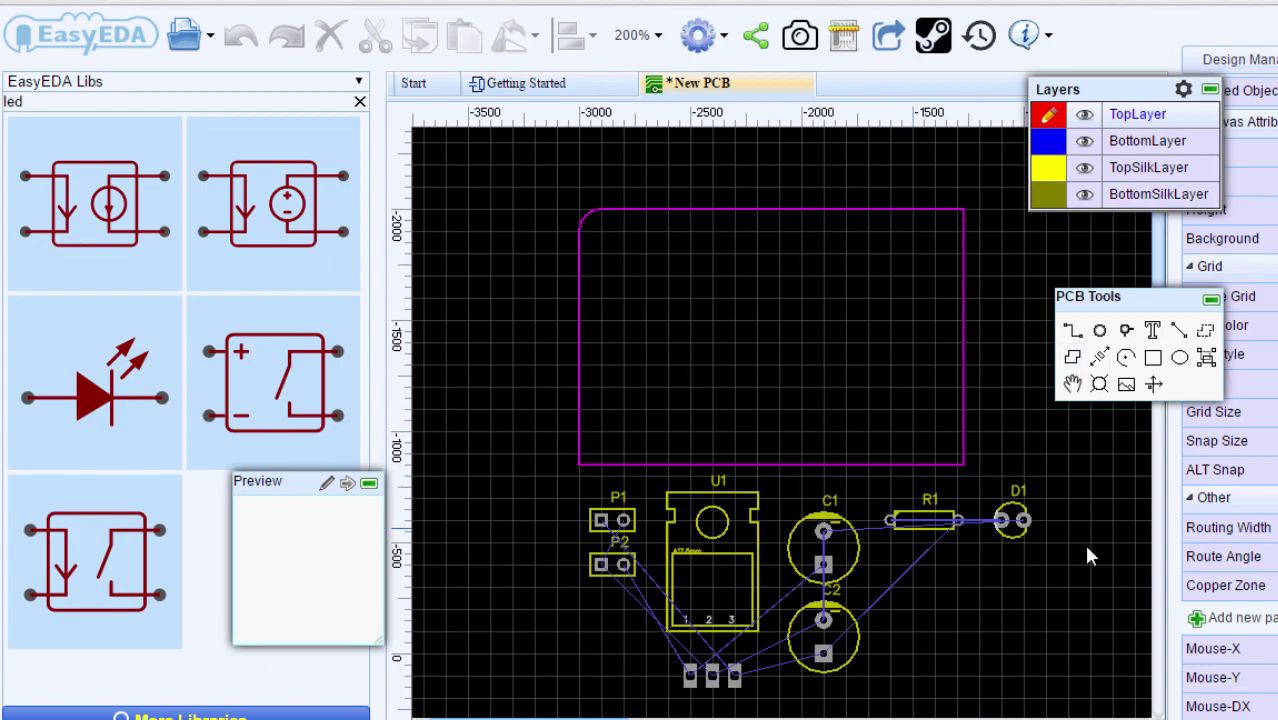
pyautogui.scroll(-1, 1086, 548)
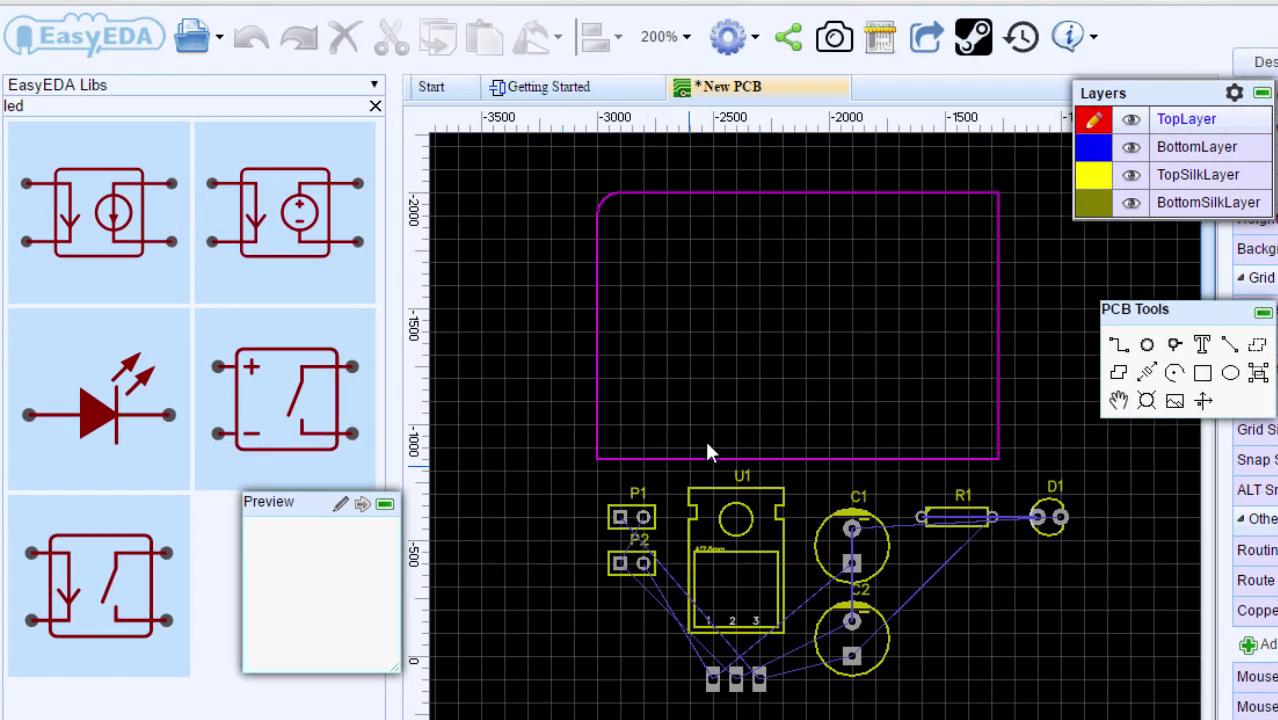
pyautogui.hotkey('ctrl', 'a')
pyautogui.moveTo(1115, 465); pyautogui.dragTo(650, 716)
pyautogui.moveTo(569, 715); pyautogui.dragTo(568, 716)
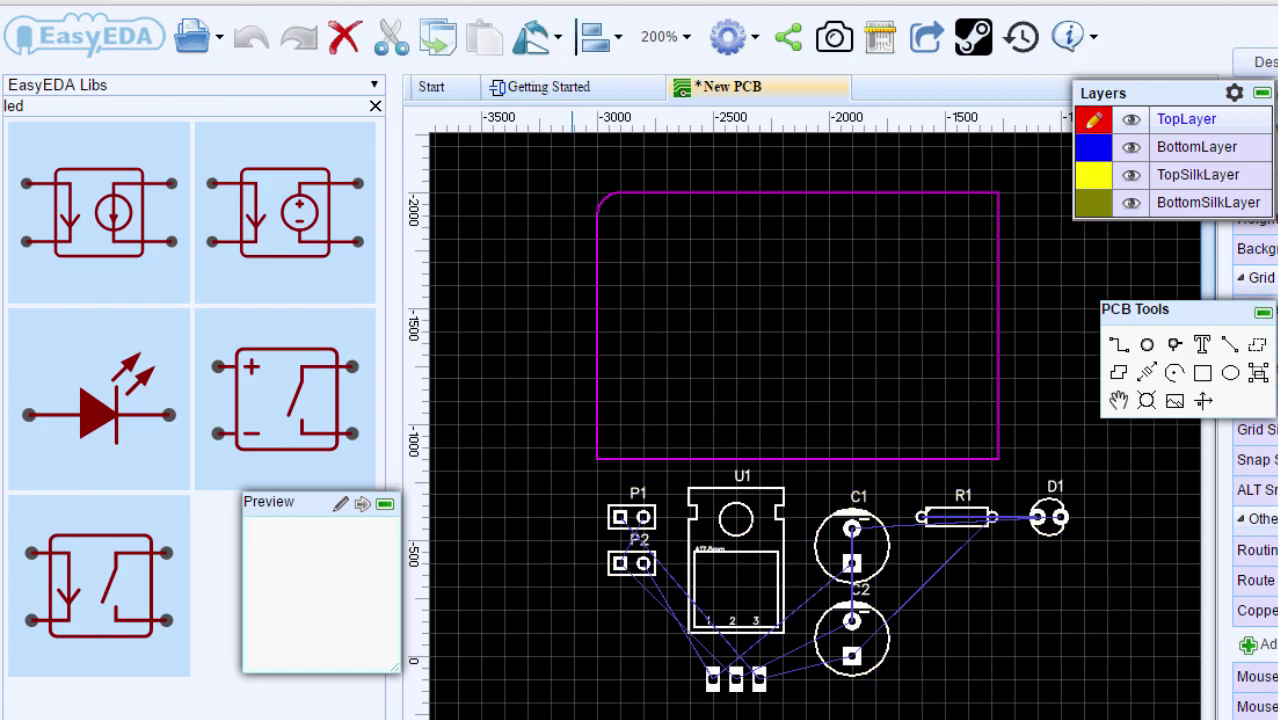
pyautogui.scroll(-1, 640, 600)
pyautogui.scroll(1, 964, 414)
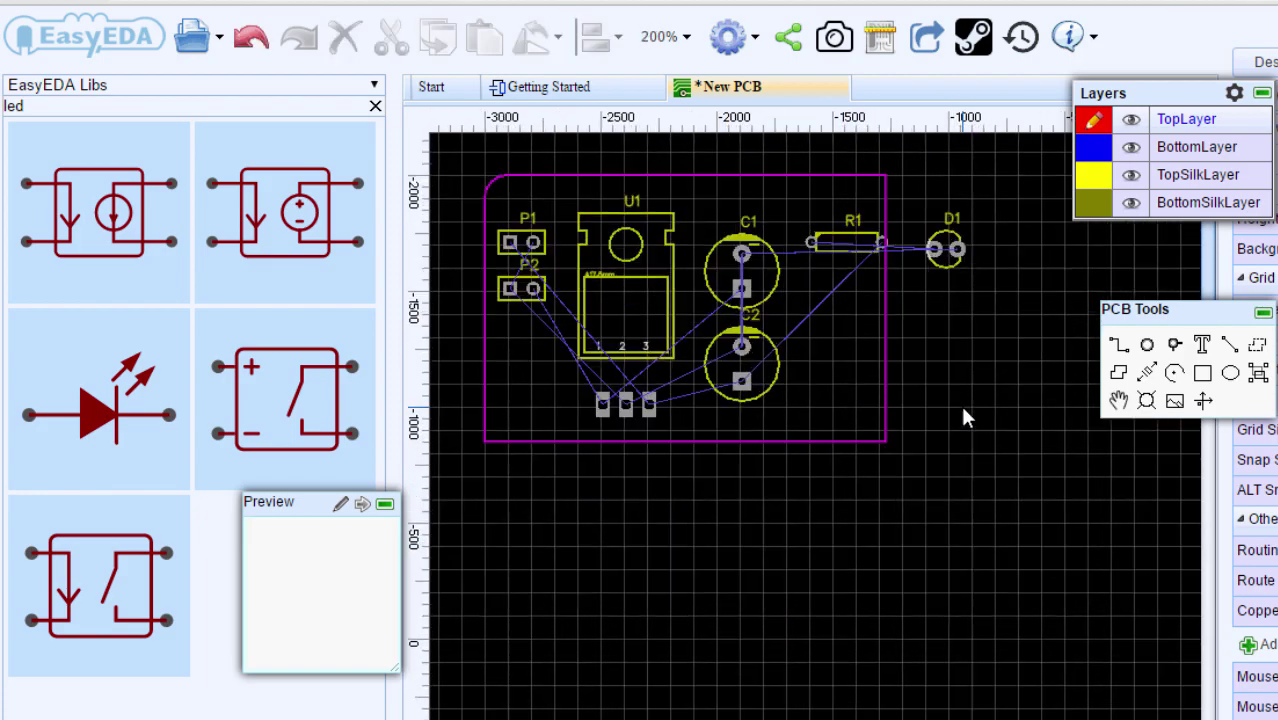
pyautogui.scroll(1, 528, 308)
# Step: Move connector P1 beside D1 at the board's right edge, rotated upright
pyautogui.click(528, 292)
pyautogui.moveTo(529, 277); pyautogui.dragTo(957, 375)
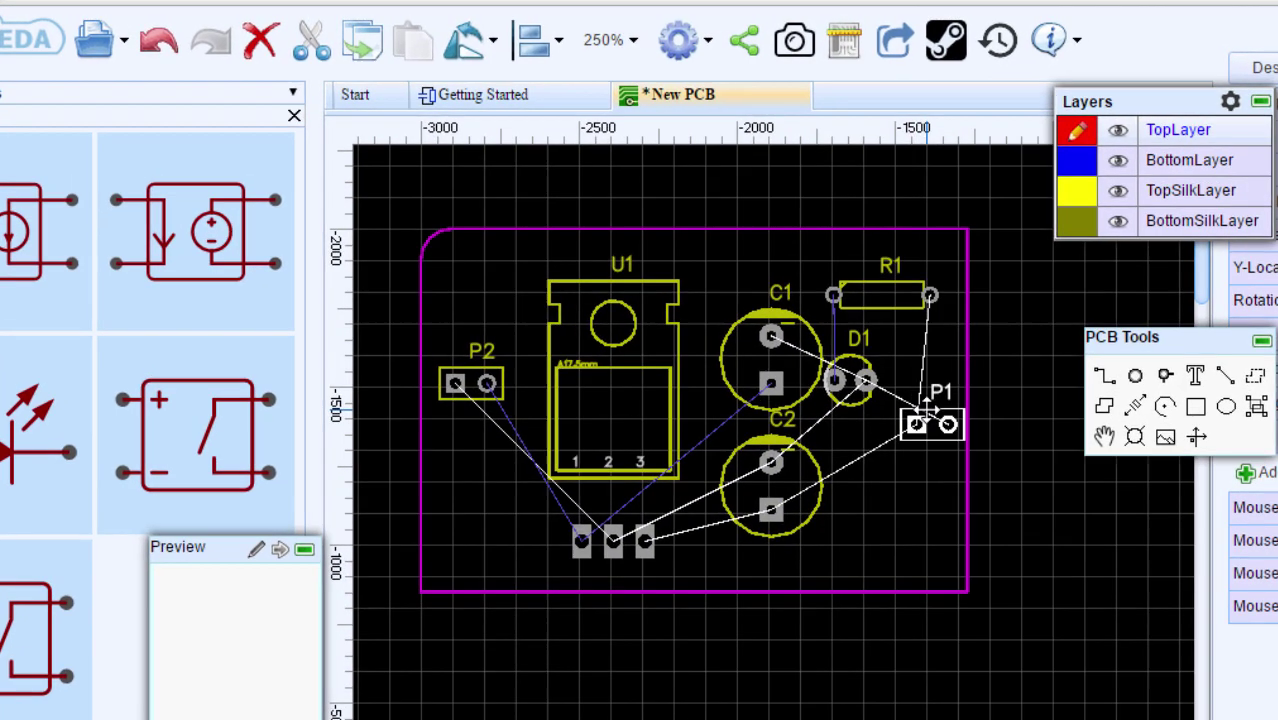
pyautogui.press('space')
pyautogui.click(944, 462)
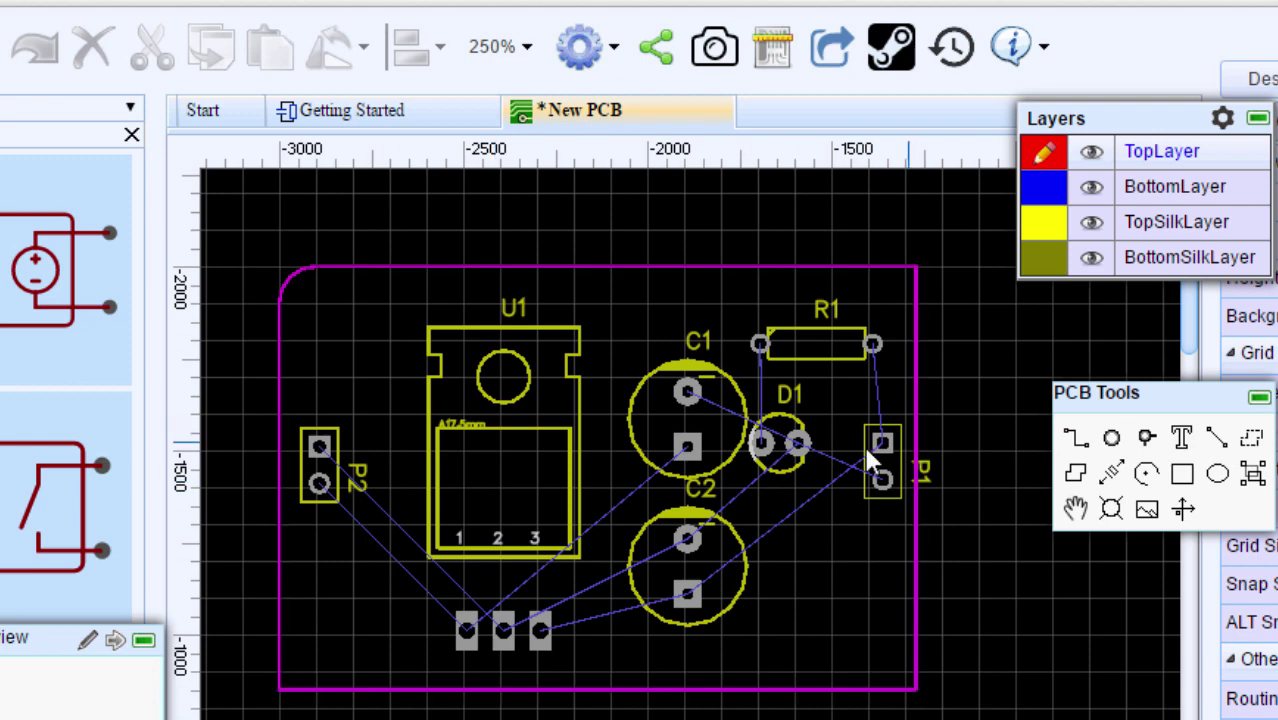
# Step: Auto-route the New PCB with the default router settings and dismiss the completion message
pyautogui.click(901, 47)
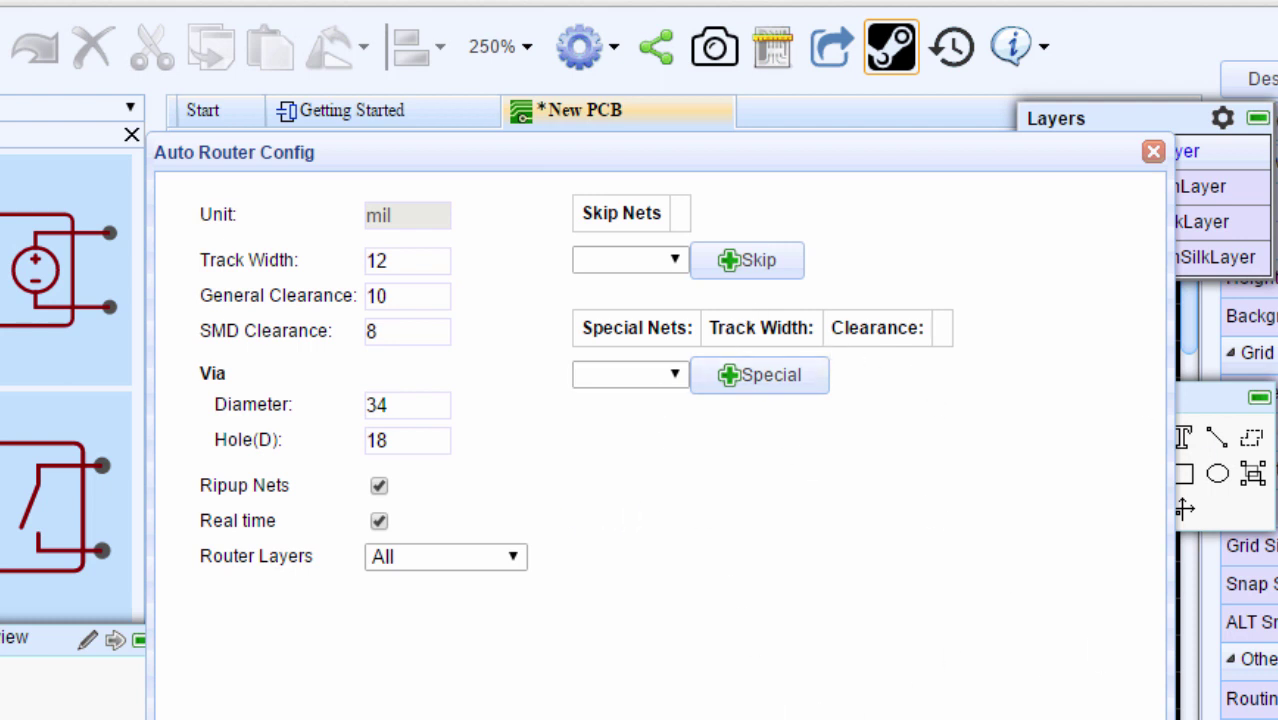
pyautogui.press('Return')
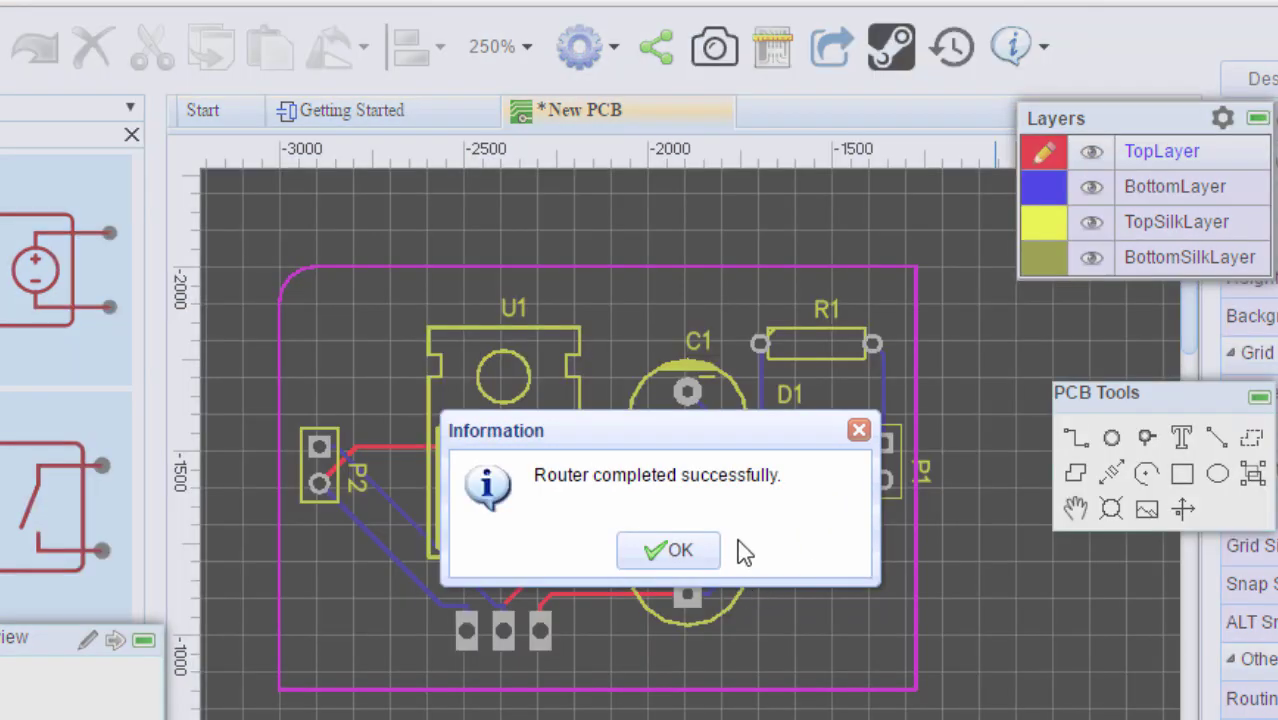
pyautogui.click(680, 551)
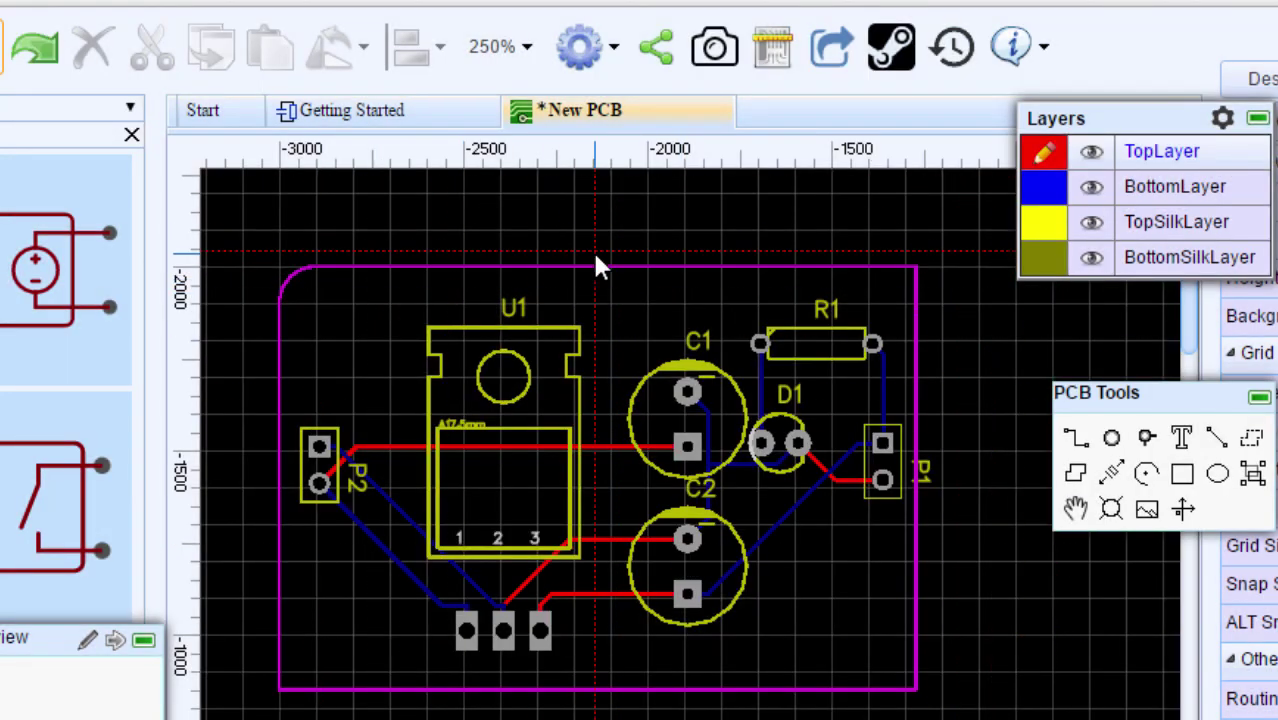
# Step: Place mounting holes at the board's four corners
pyautogui.click(1111, 508)
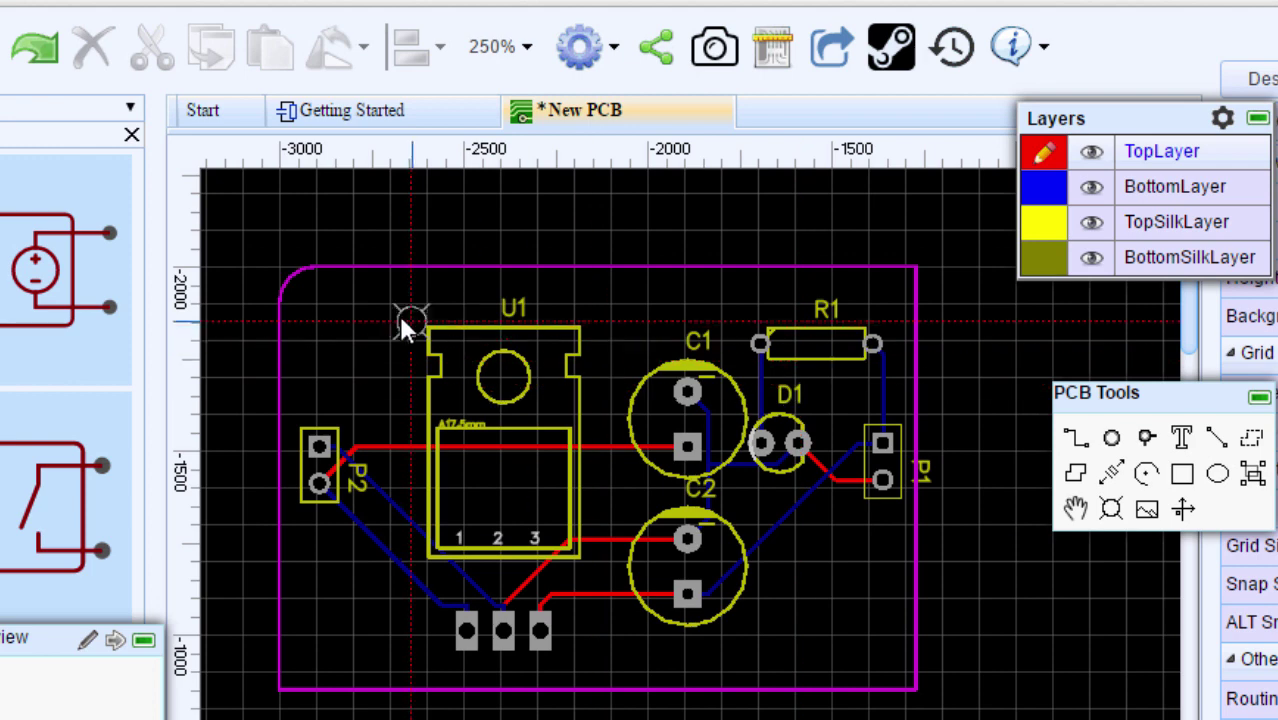
pyautogui.click(315, 301)
pyautogui.click(320, 662)
pyautogui.click(889, 662)
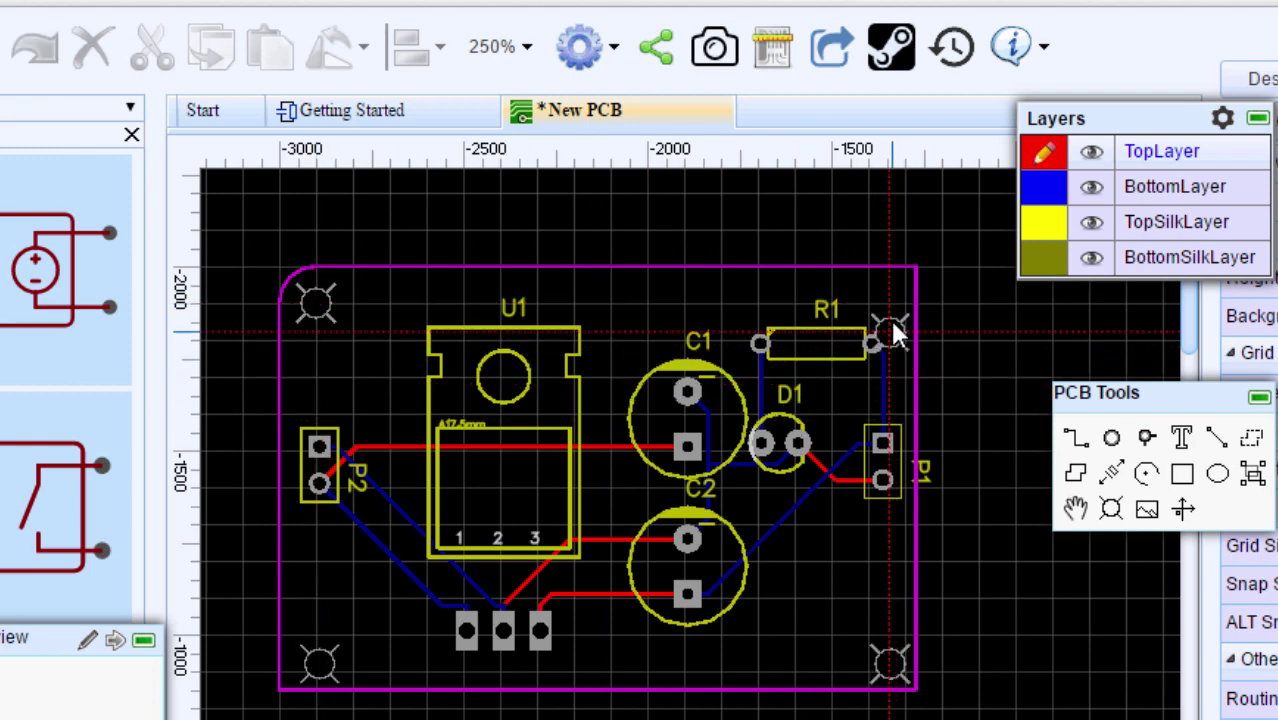
pyautogui.click(886, 300)
pyautogui.press('Escape')
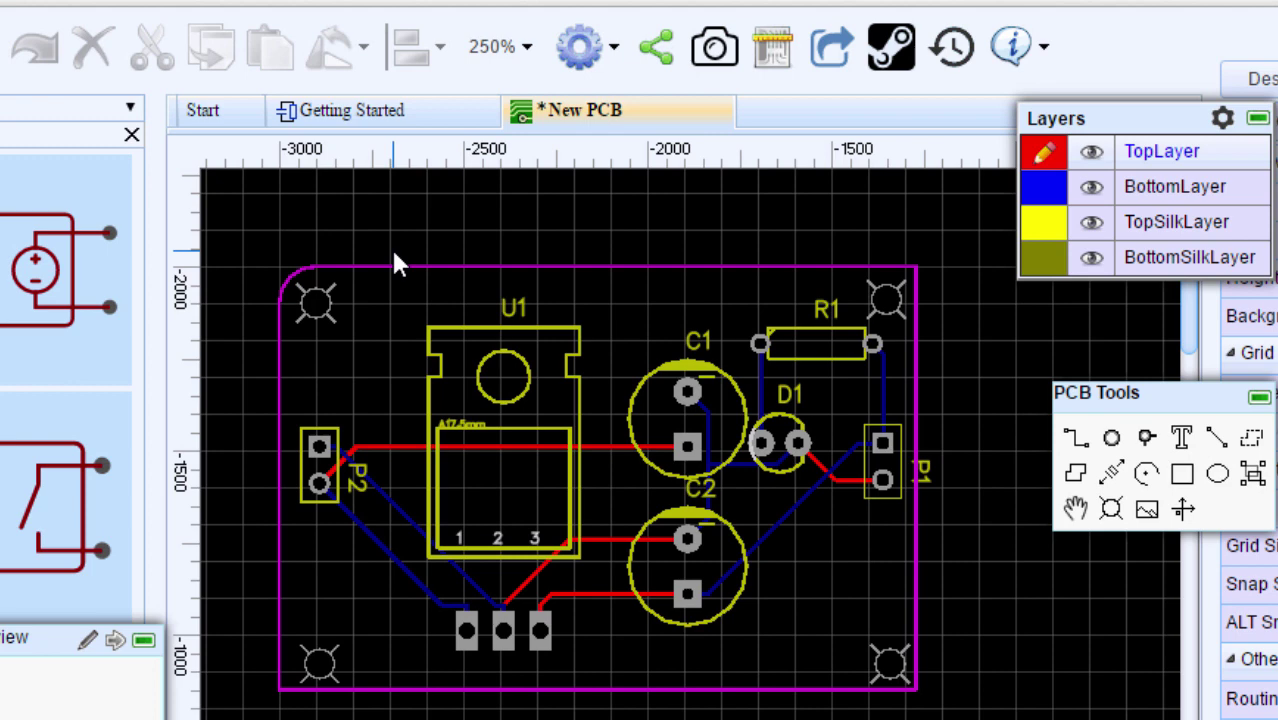
# Step: Draw a top-layer copper area around the whole board outline, then make BottomLayer active
pyautogui.click(1254, 441)
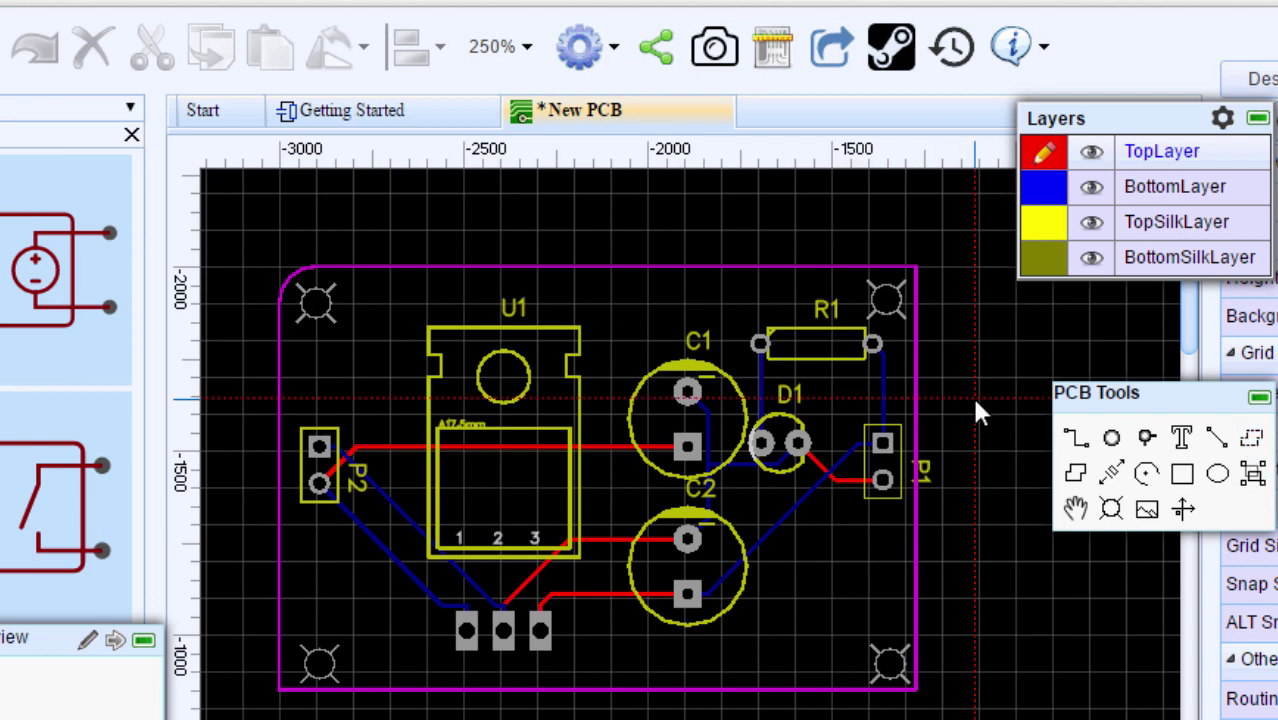
pyautogui.click(913, 268)
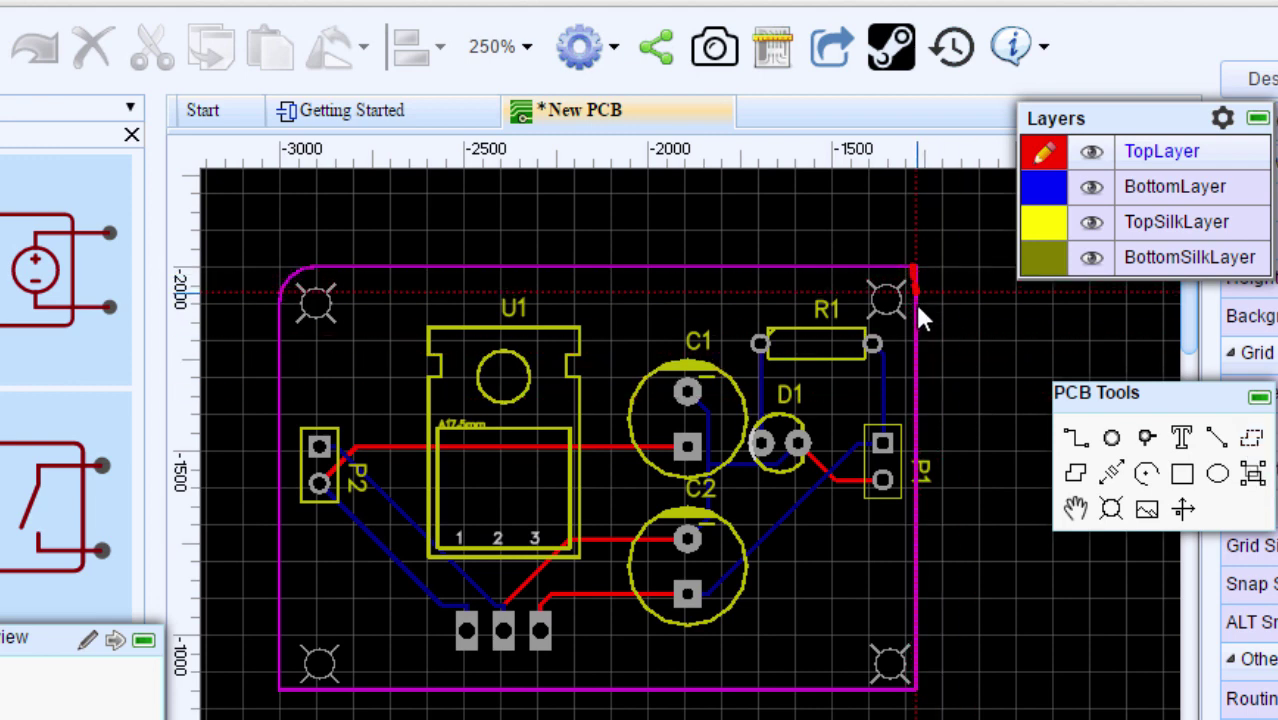
pyautogui.click(904, 698)
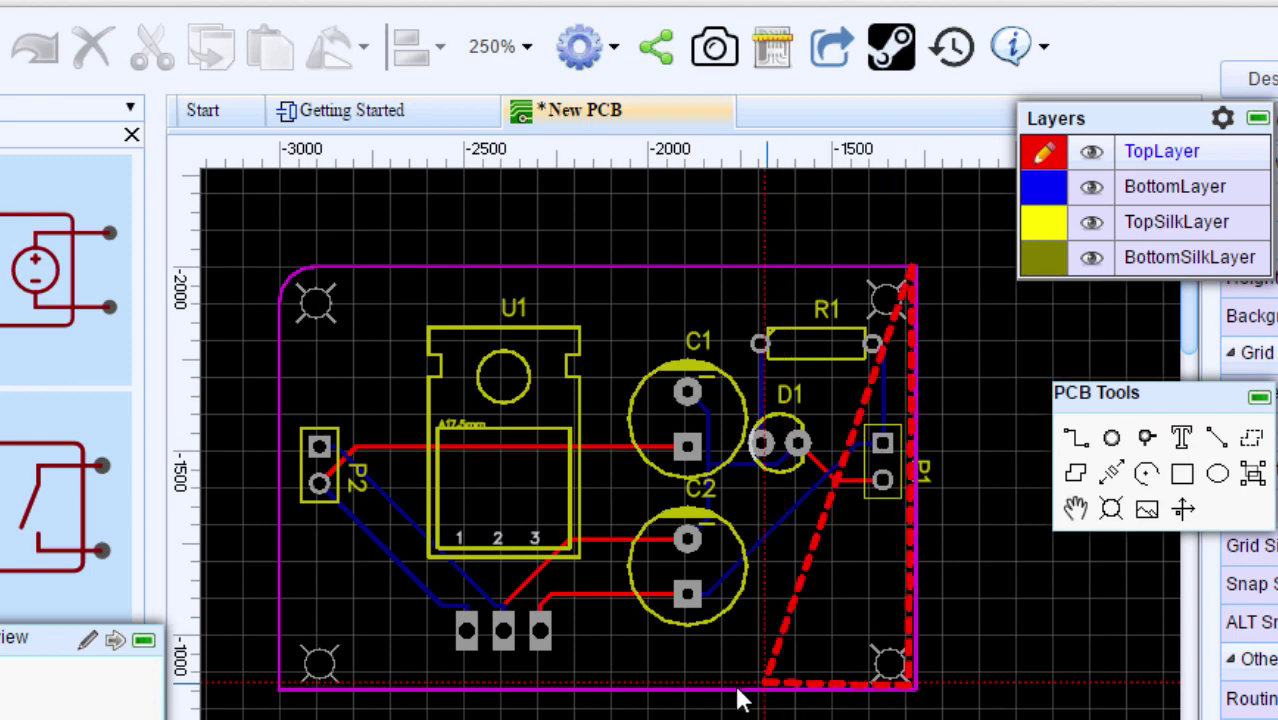
pyautogui.click(281, 690)
pyautogui.click(284, 270)
pyautogui.click(912, 268)
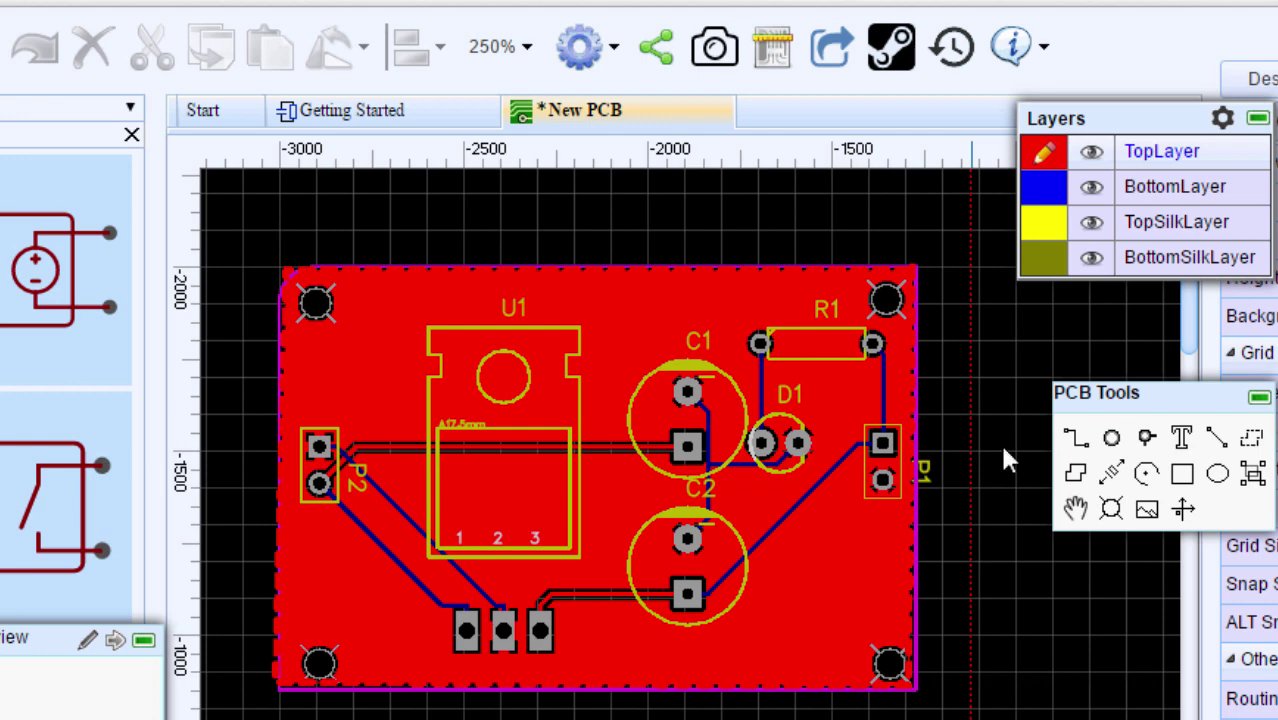
pyautogui.press('b')
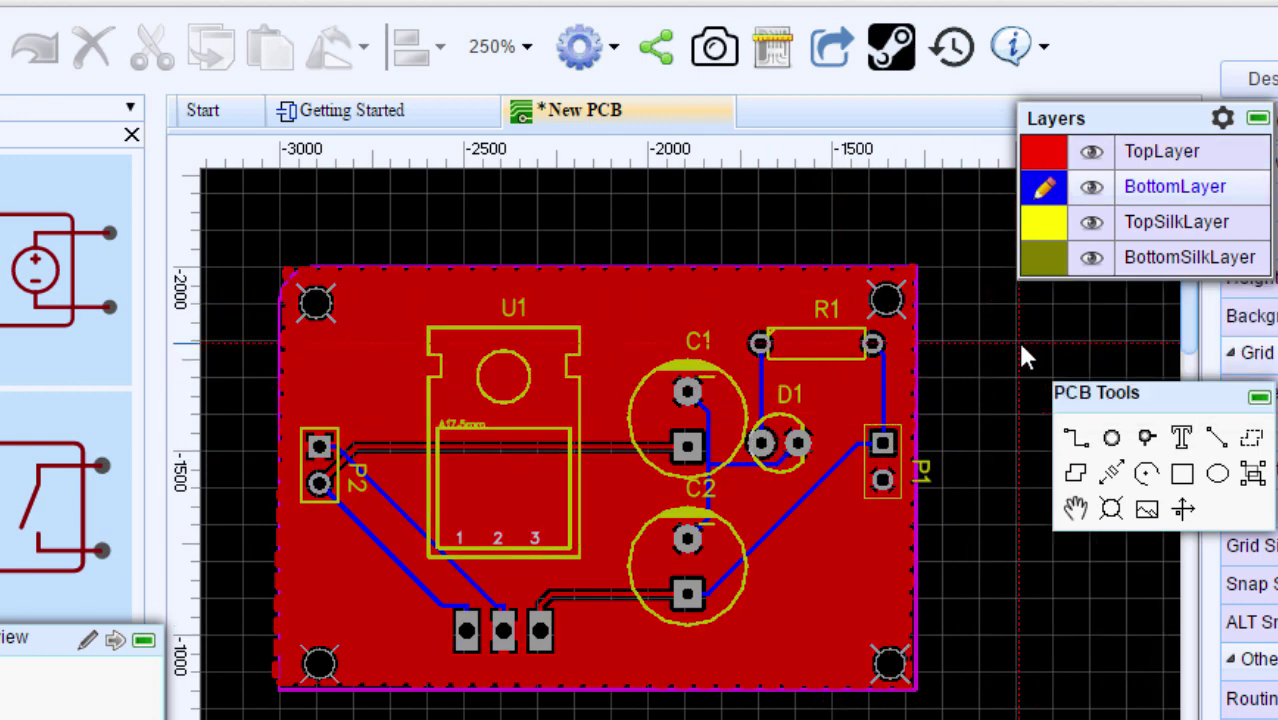
pyautogui.moveTo(1087, 305)
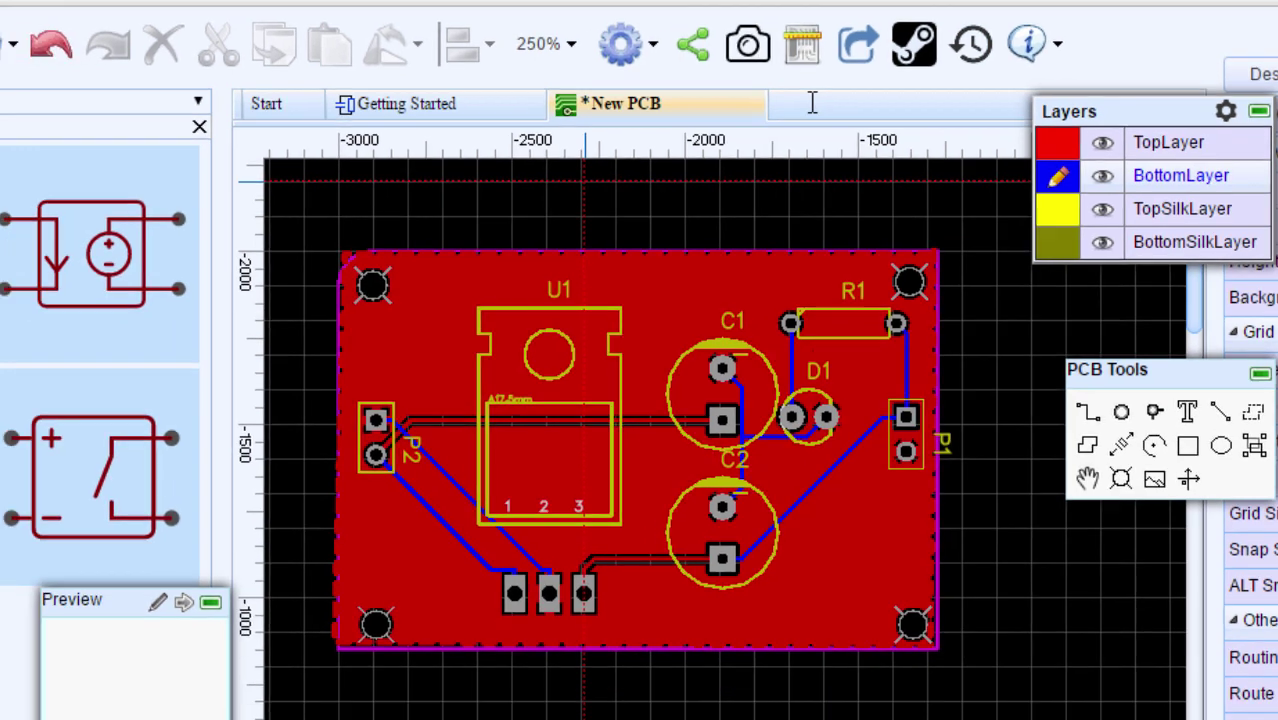
# Step: Save the PCB to the Getting Started project under the title 'Getting started'
pyautogui.click(23, 43)
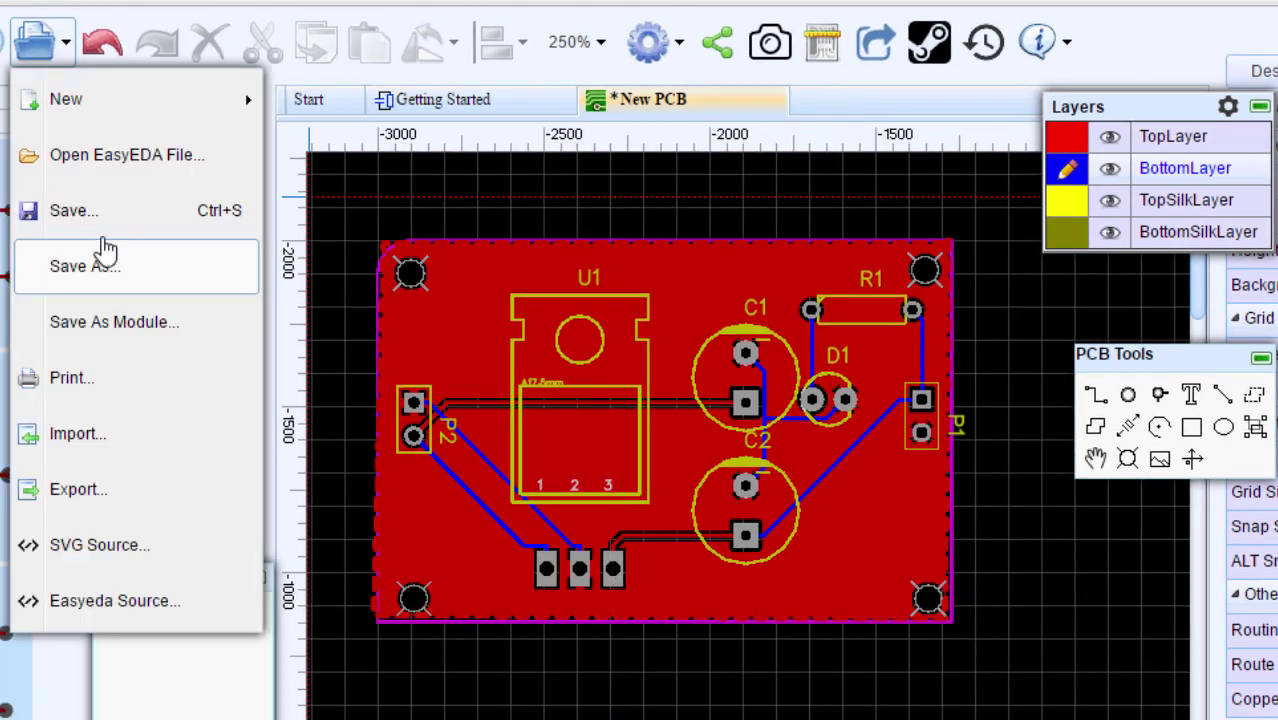
pyautogui.click(130, 222)
pyautogui.click(709, 334)
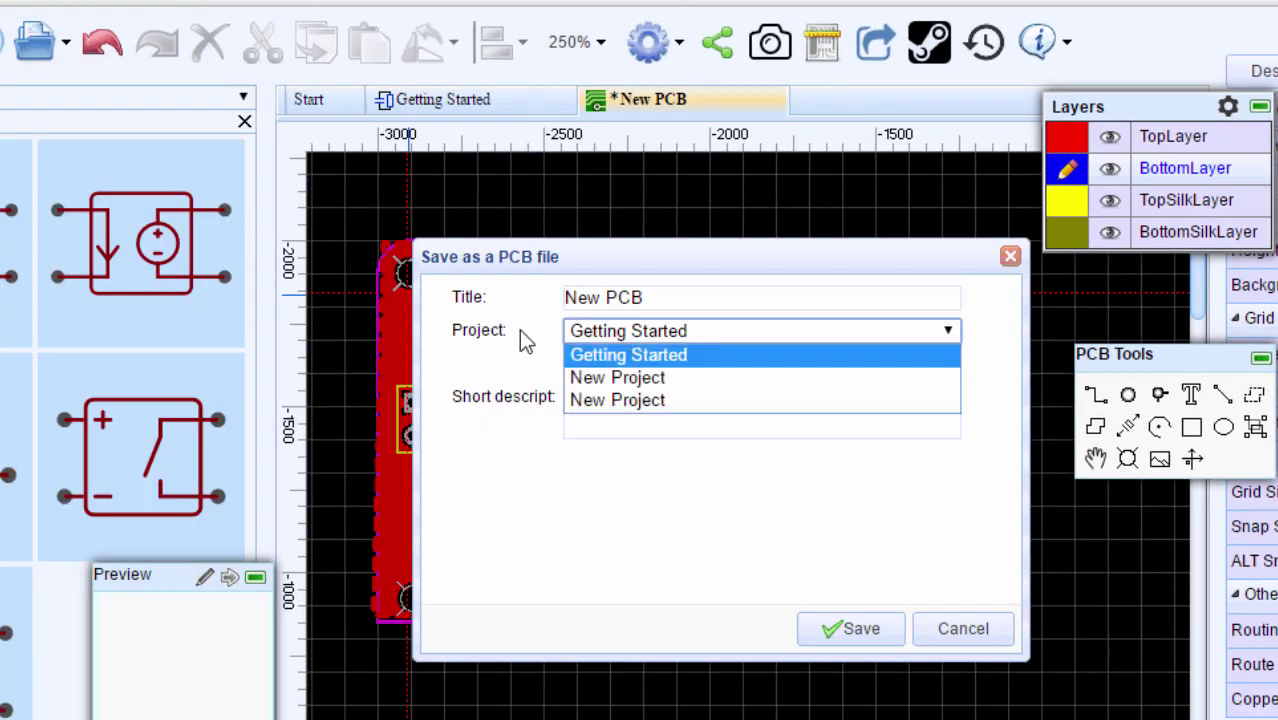
pyautogui.click(667, 298)
pyautogui.moveTo(667, 298); pyautogui.dragTo(535, 298)
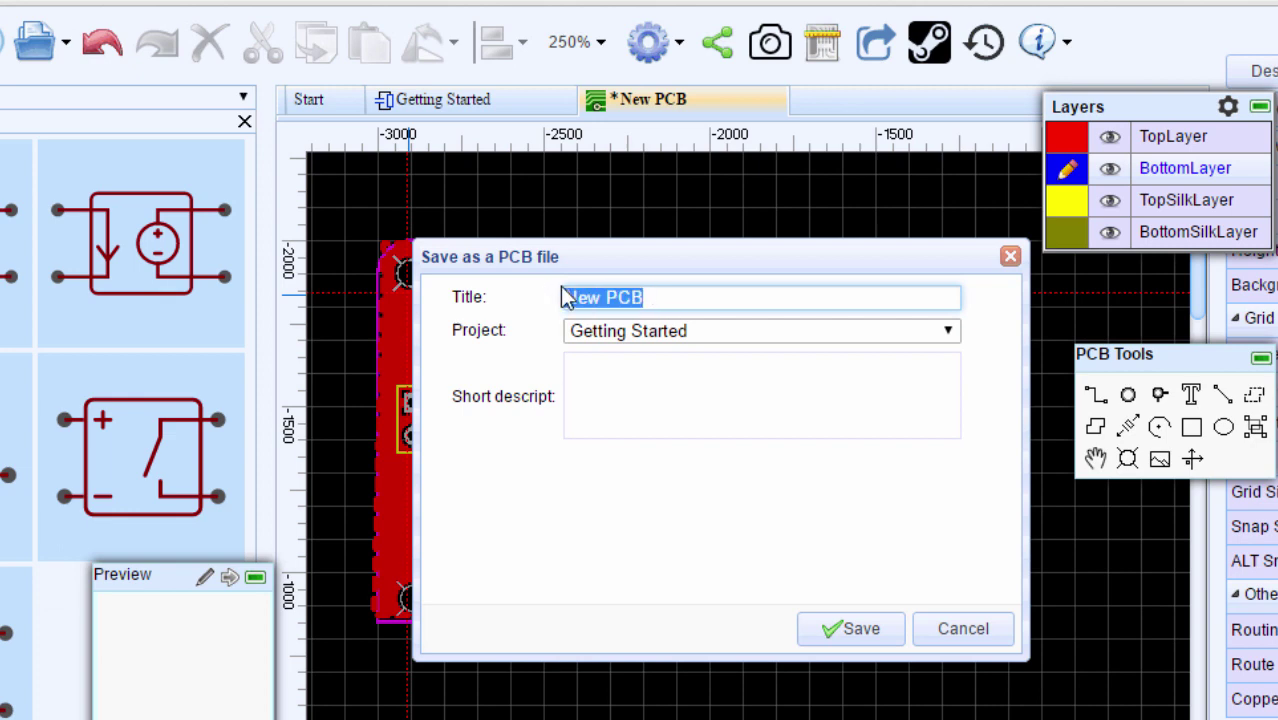
pyautogui.write('Getting started')
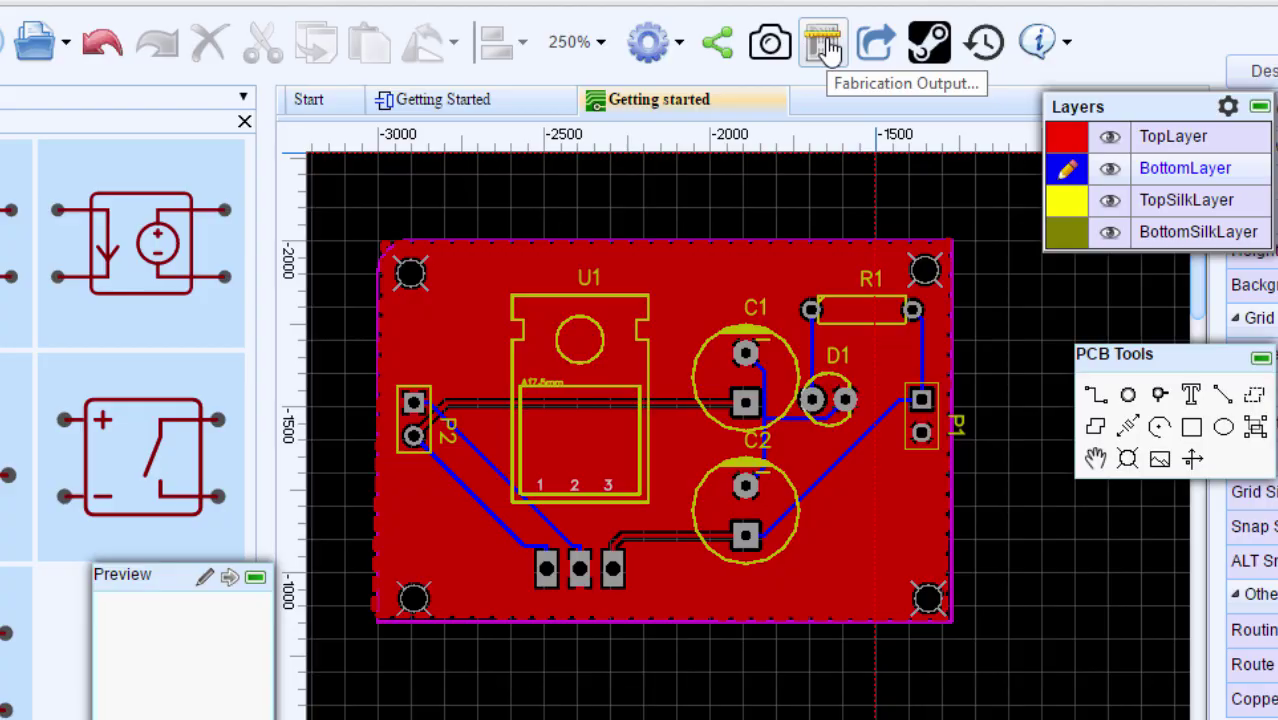
# Step: Send the board to Fabrication Output and keep 2 layers on the PCB order page
pyautogui.click(822, 45)
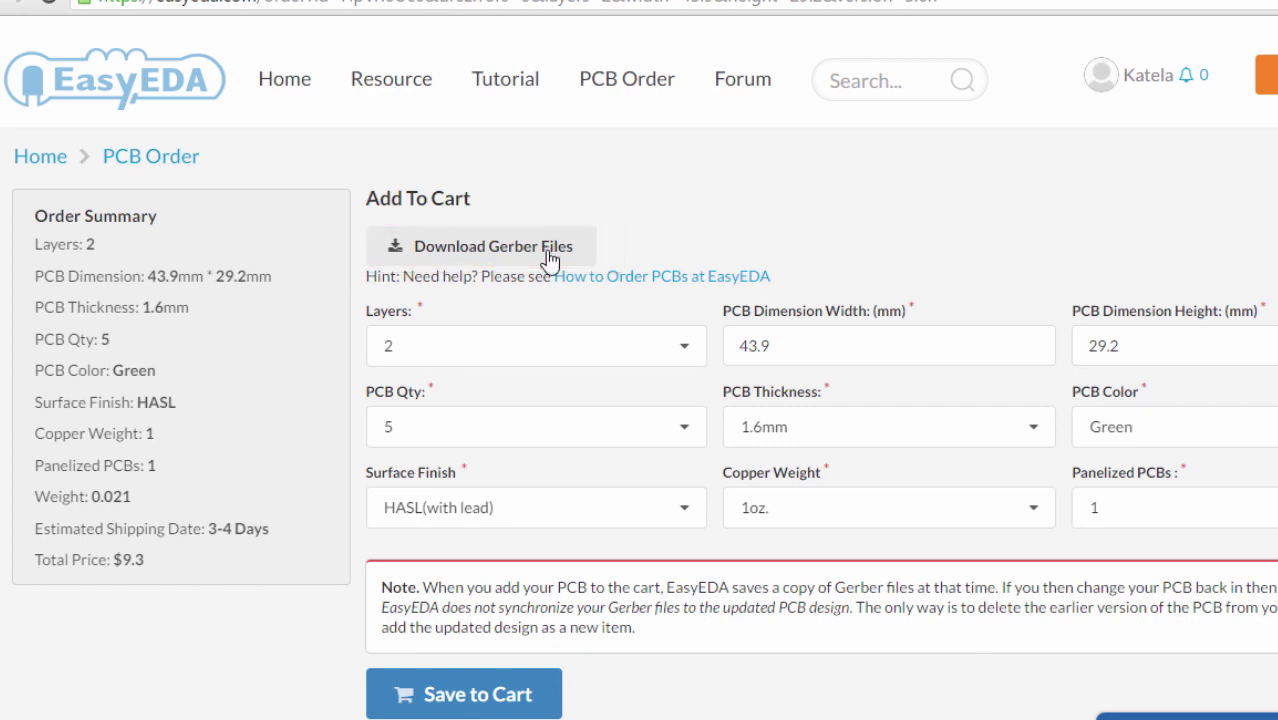
pyautogui.click(600, 348)
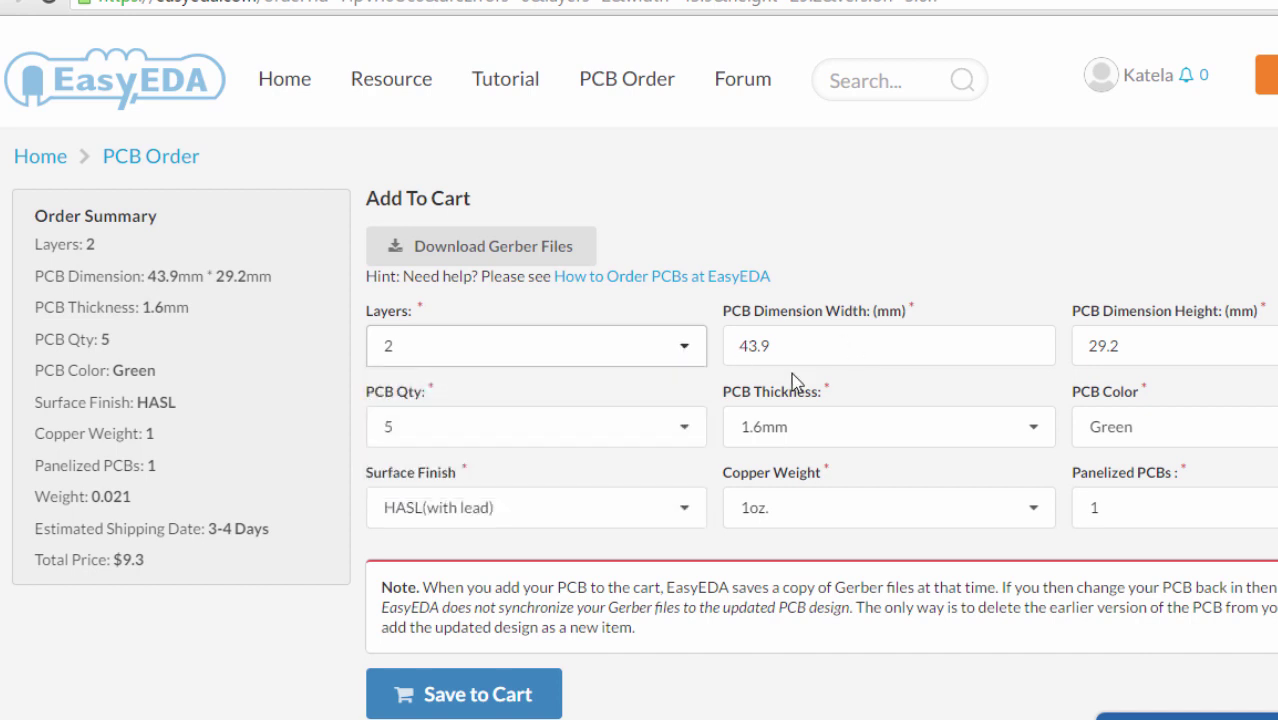
pyautogui.click(843, 347)
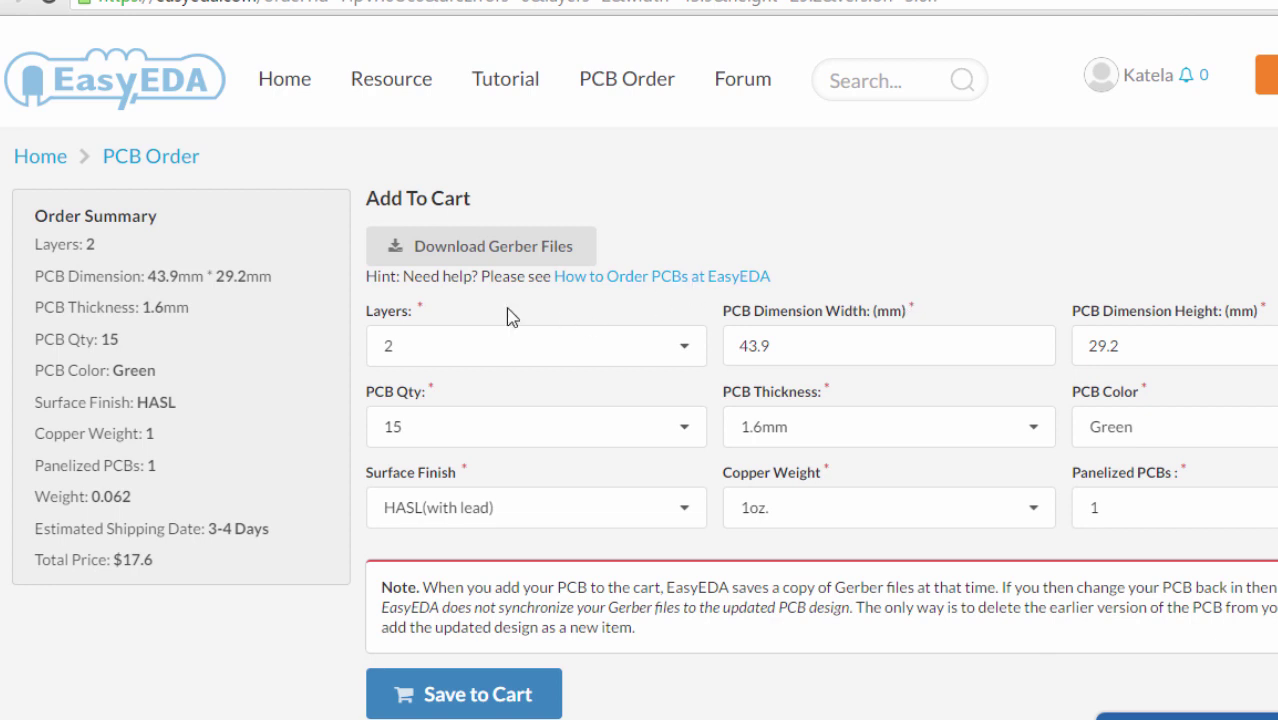
pyautogui.click(690, 352)
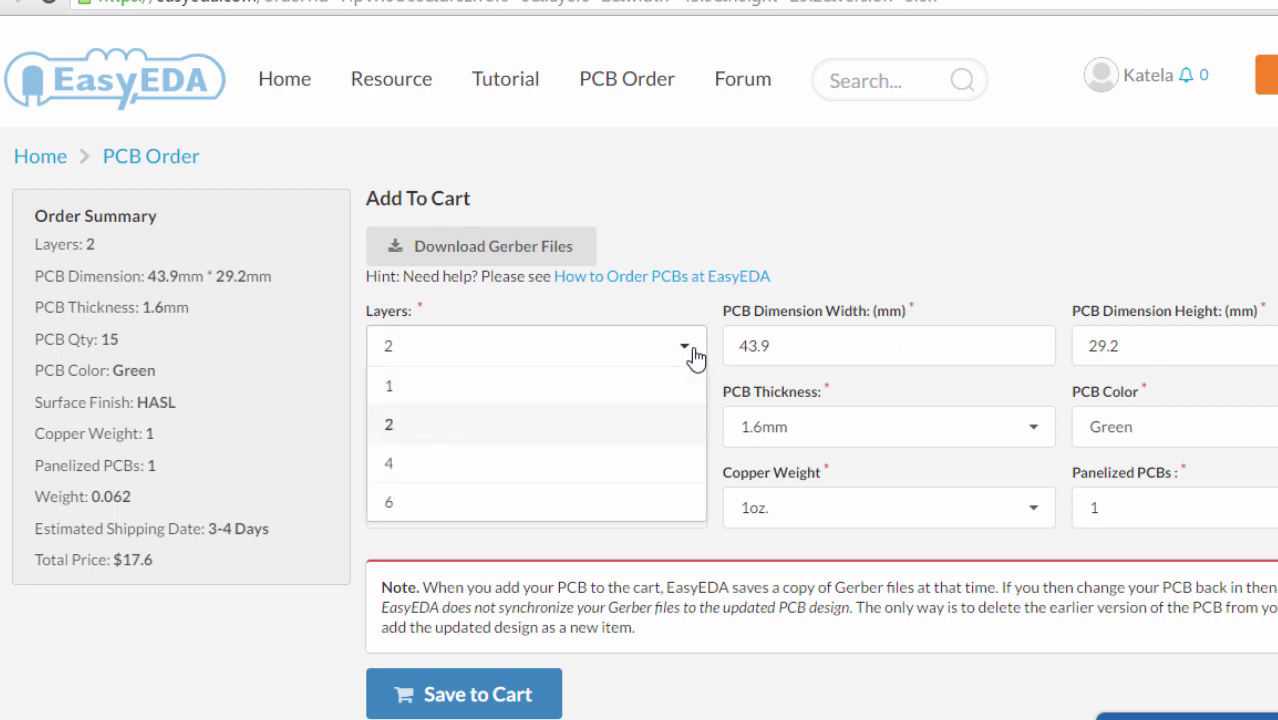
pyautogui.click(648, 327)
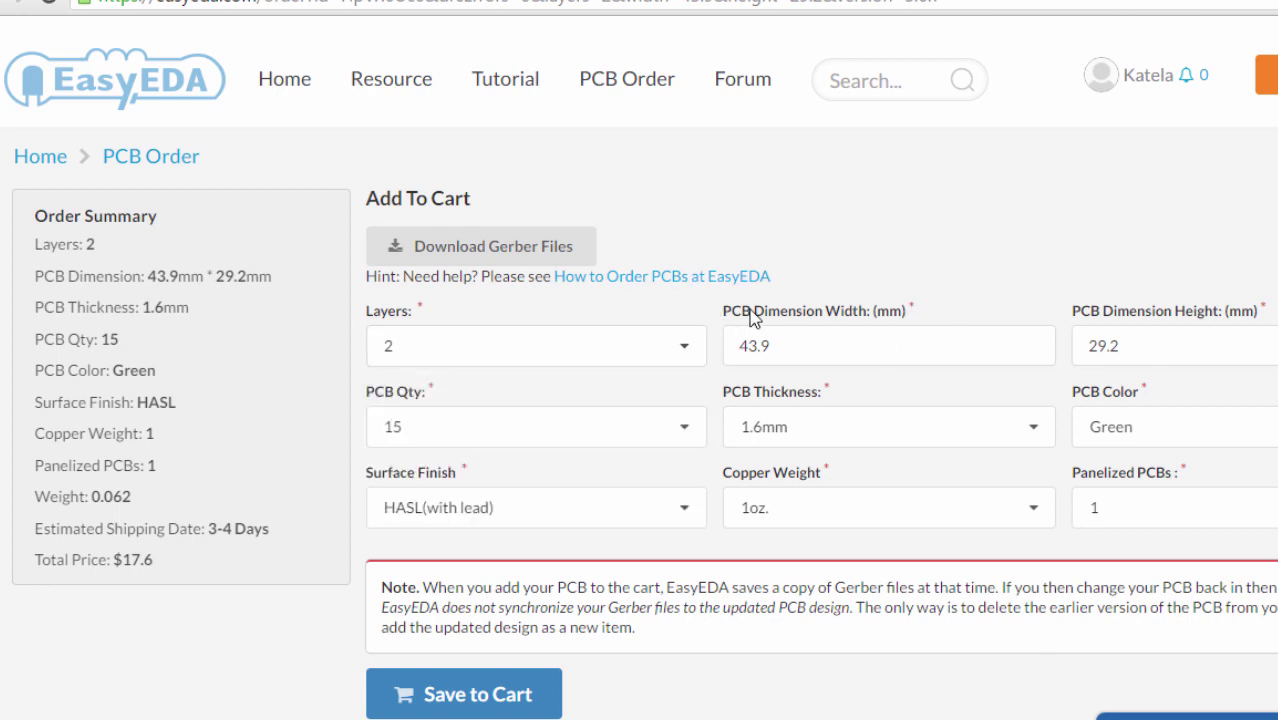
# Step: Keep the board colour Green and review the remaining order options
pyautogui.click(1150, 427)
pyautogui.click(1244, 418)
pyautogui.click(1244, 418)
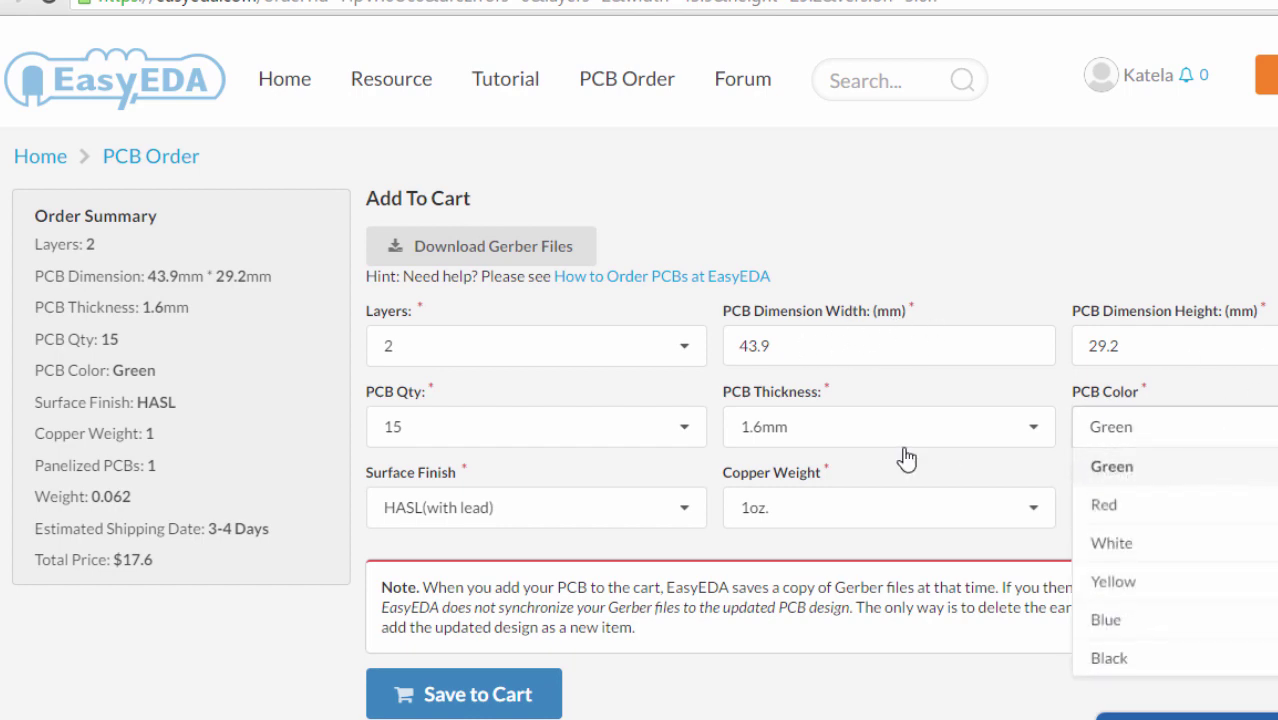
pyautogui.scroll(-2, 901, 374)
pyautogui.scroll(2, 502, 596)
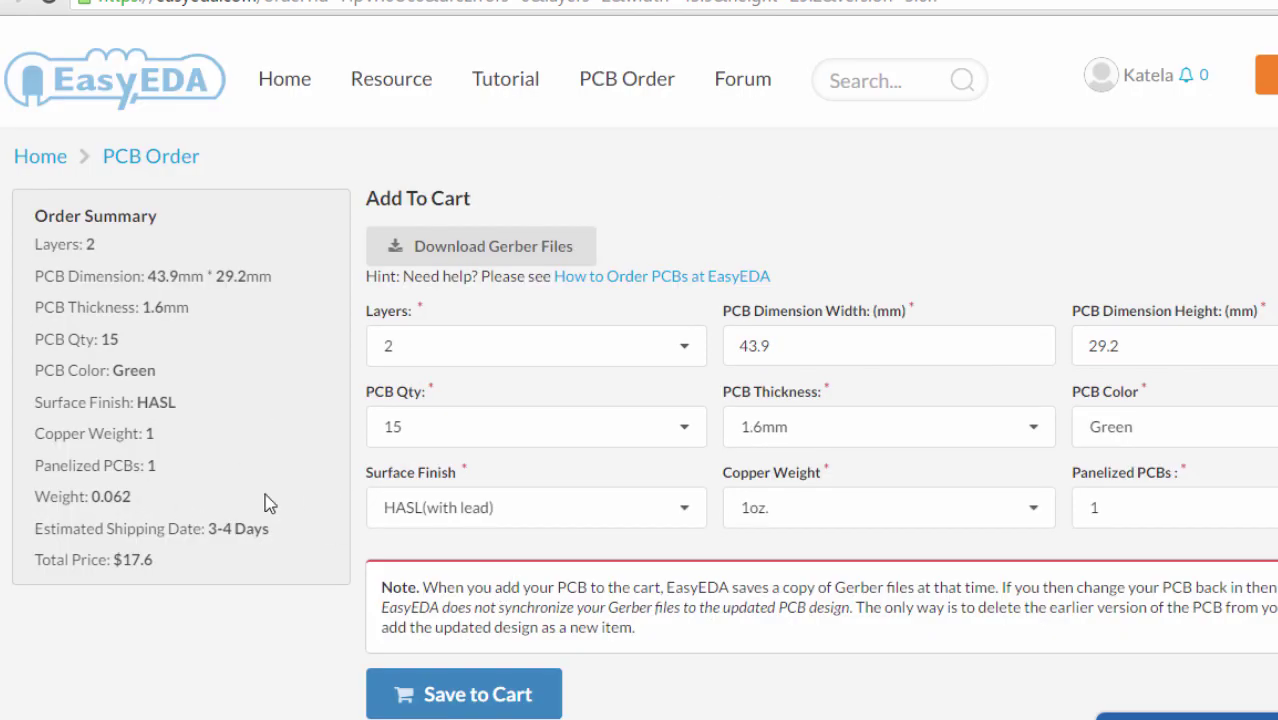